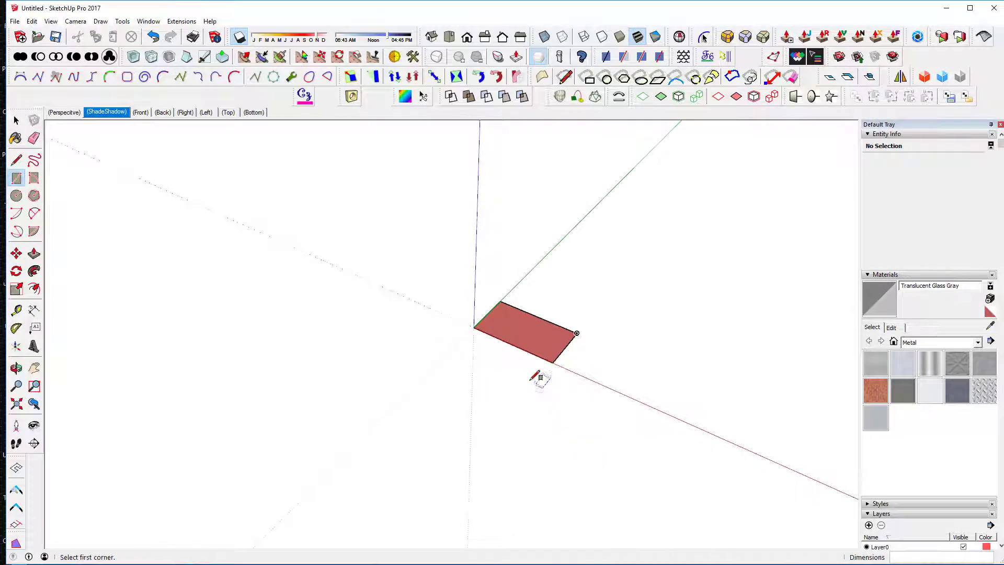
- Enlarge the rectangular face with Scale from its corner at the origin to an area of about 13,066 cm²
key("s")
left_click(511, 333)
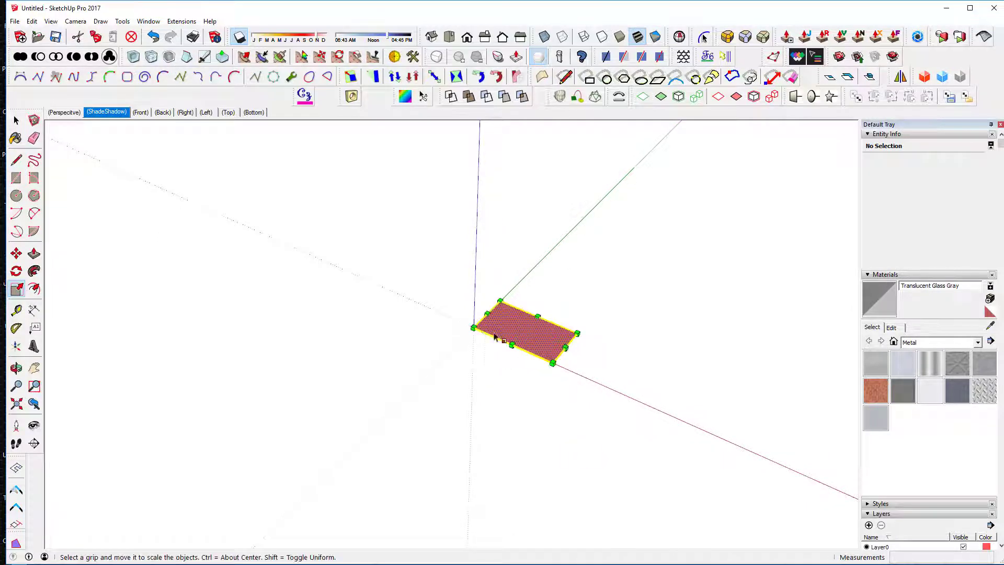
left_click_drag(473, 328, 371, 321)
middle_click_drag(428, 359, 412, 397)
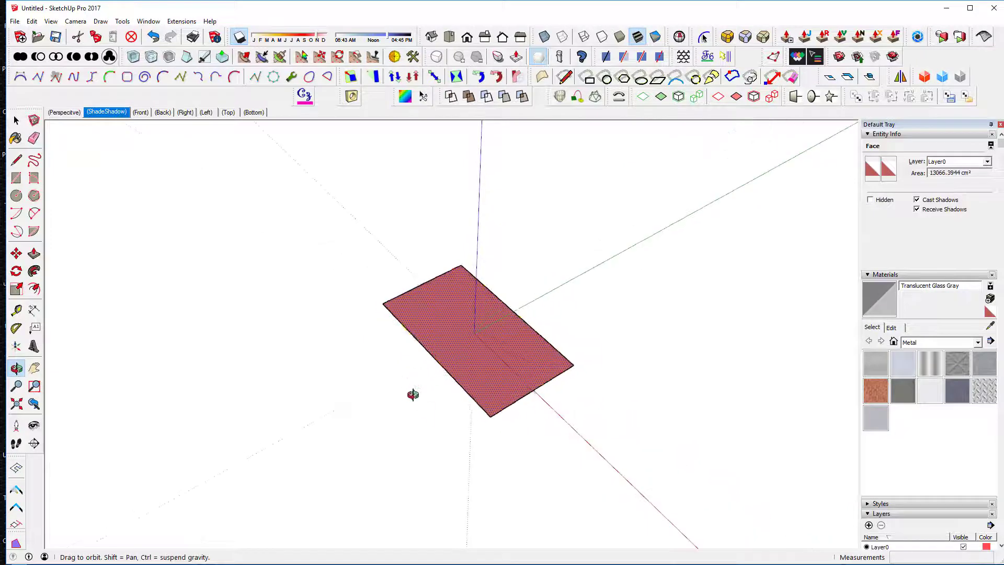
- Try a rectangle about 43 by 43 cm inside the far corner of the face, then undo it
left_click(18, 178)
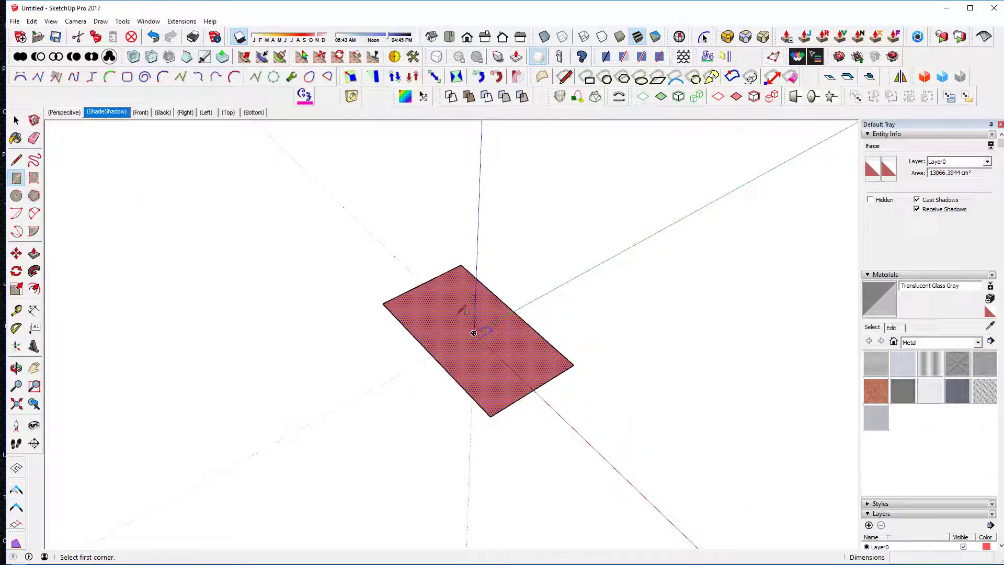
left_click(451, 310)
left_click(461, 264)
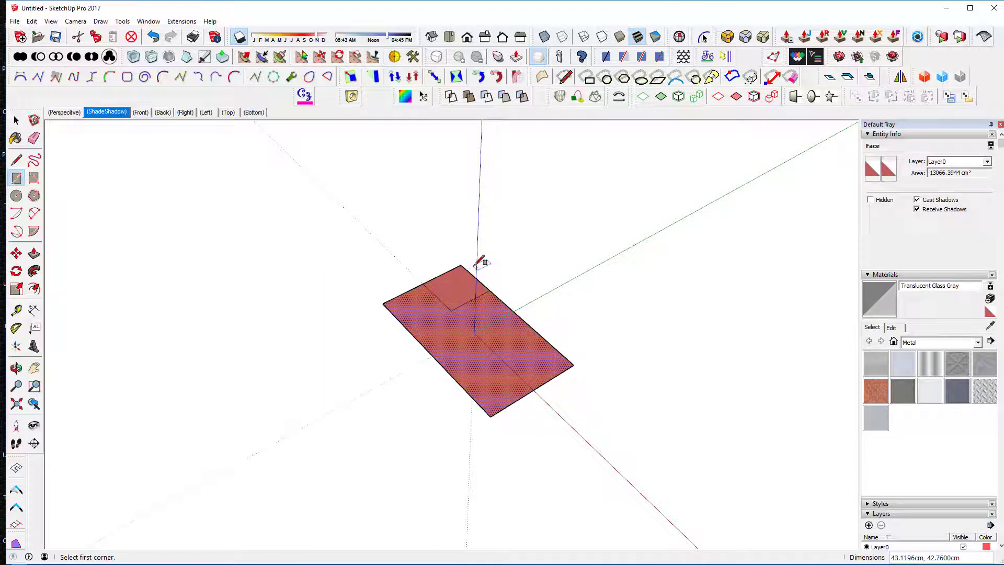
key("space")
left_click(461, 282)
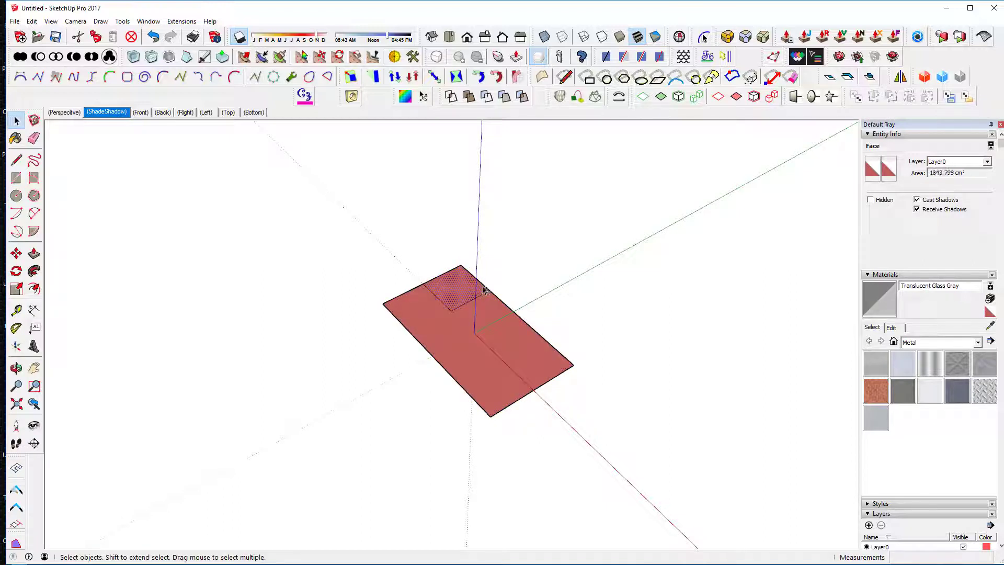
key("m")
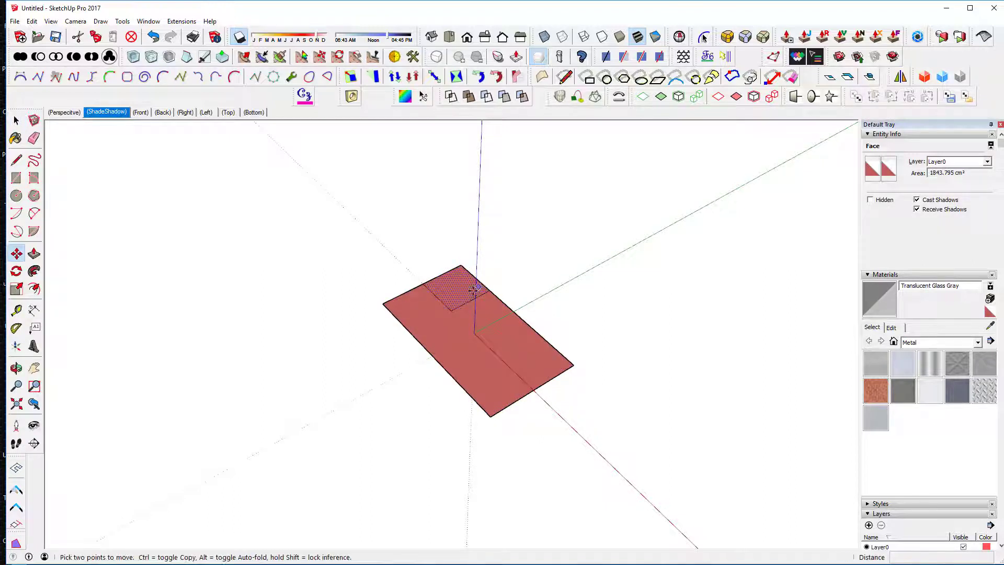
key("ctrl+t")
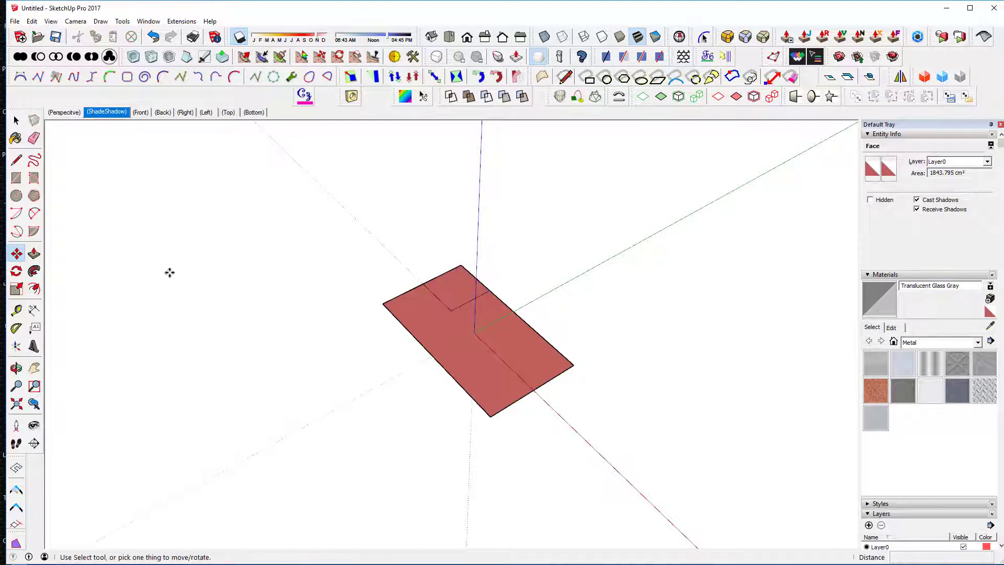
key("ctrl+z")
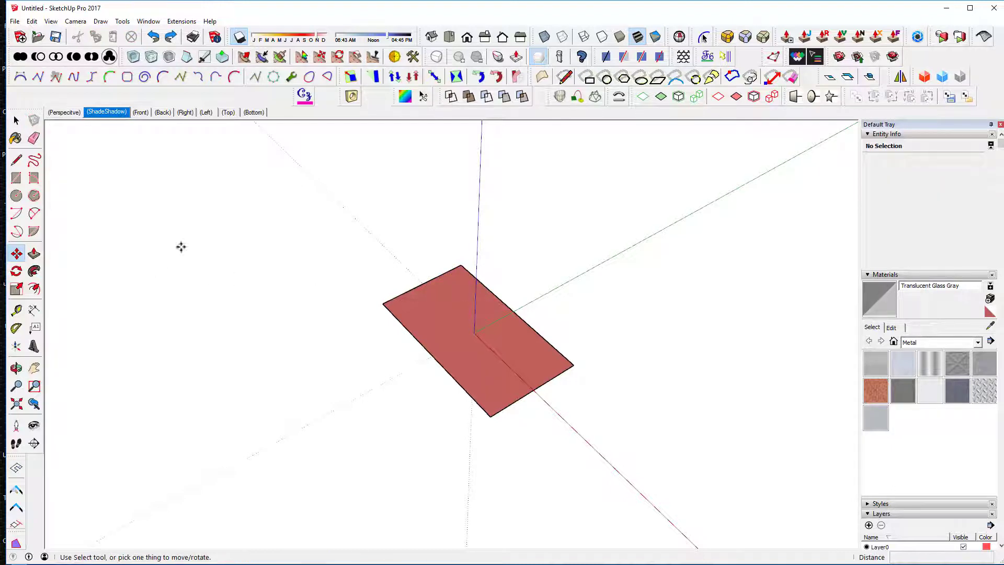
- Draw a rectangle about 86 by 47 cm across the full width of the face at its far end
left_click(16, 177)
left_click(382, 303)
left_click(494, 291)
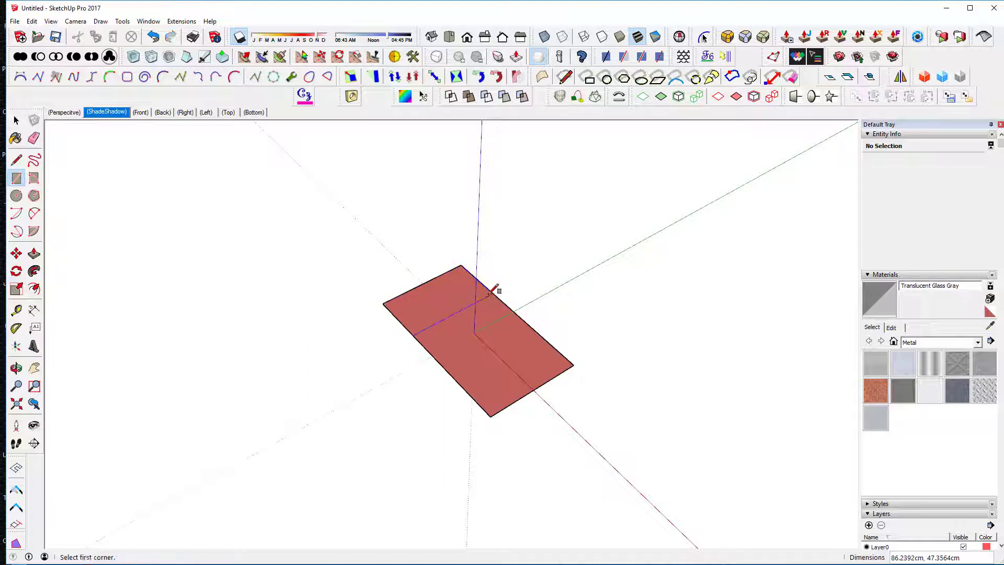
- Try to widen the far-end section along the green axis with Scale
key("space")
left_click(452, 297)
key("s")
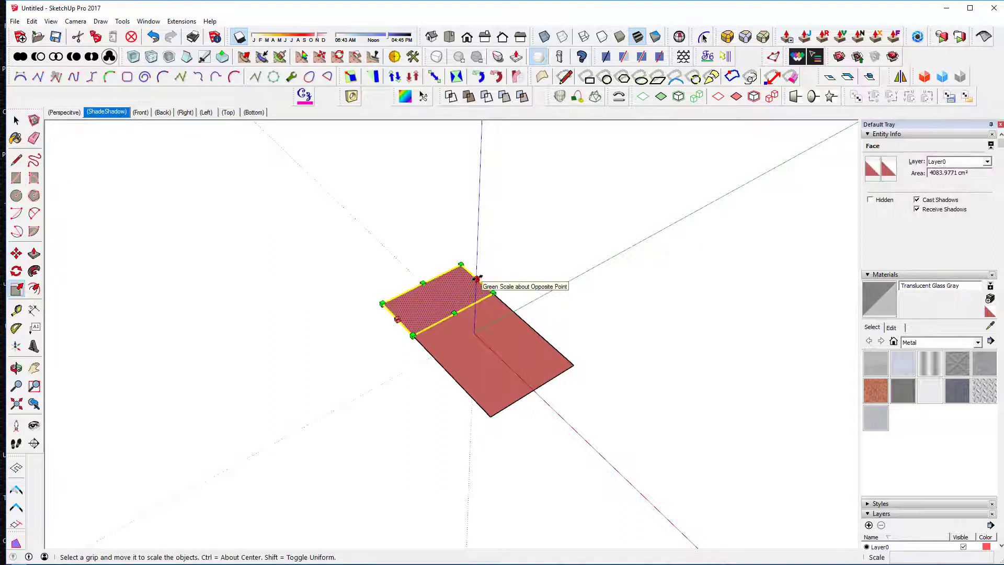
left_click_drag(476, 278, 510, 263)
key("Escape")
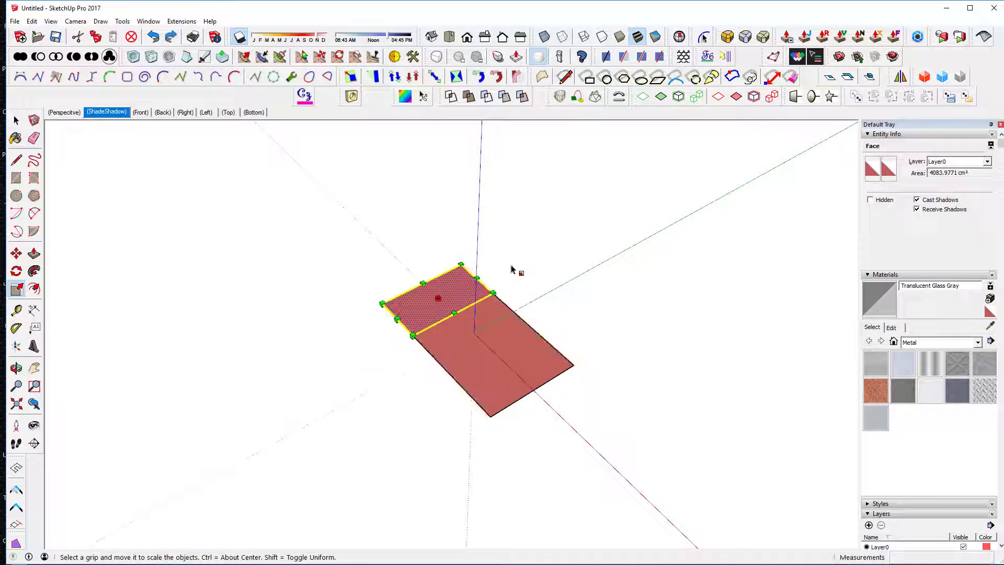
key("space")
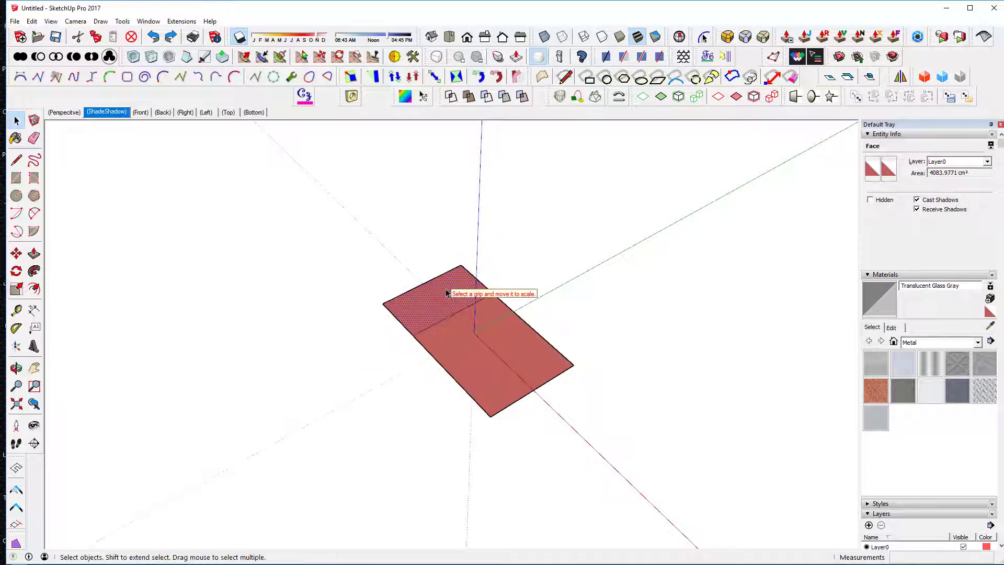
- Try pulling the far-end section's outer side edge along the green axis with vertex editing, then undo it
left_click(470, 277)
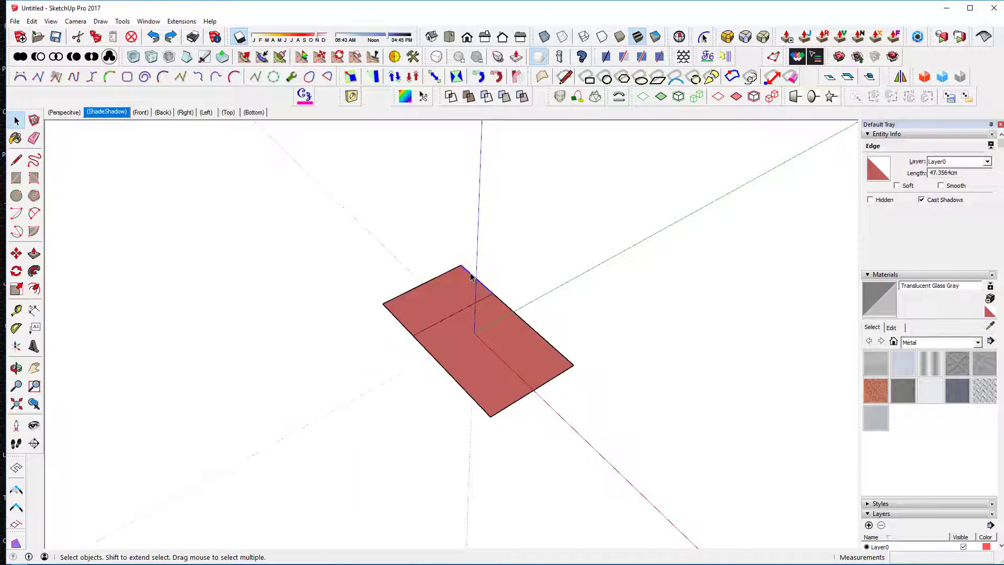
key("v")
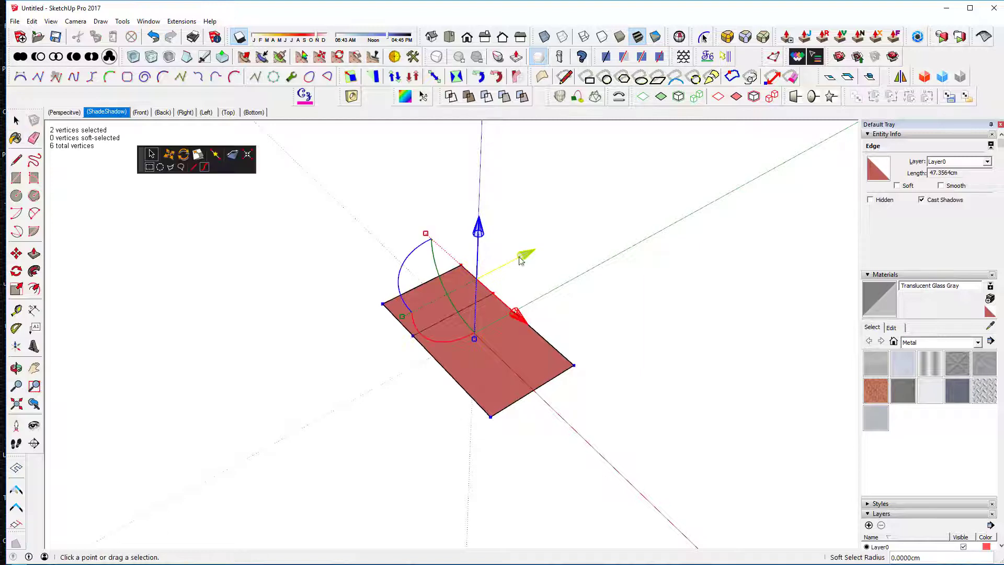
left_click(581, 236)
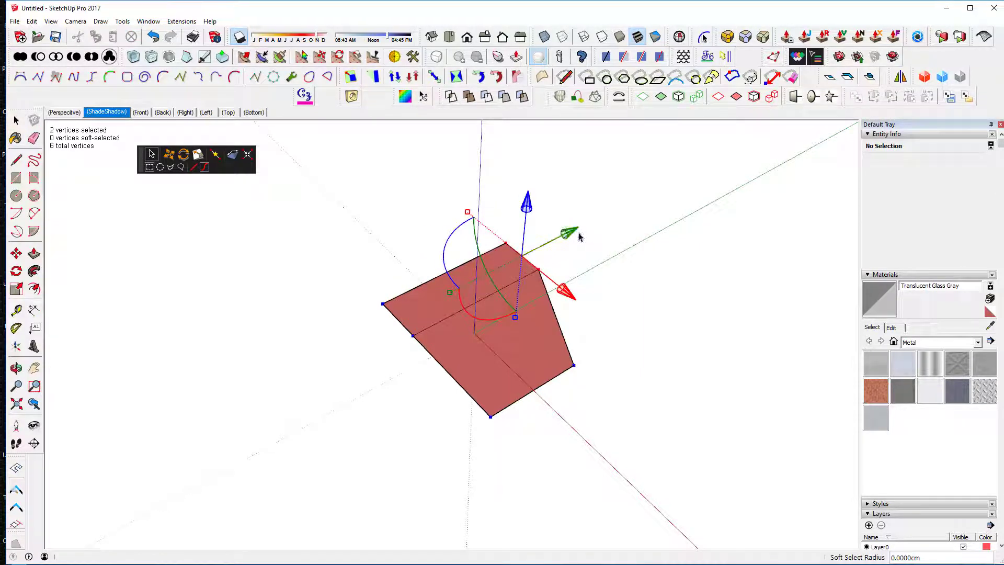
key("ctrl+z")
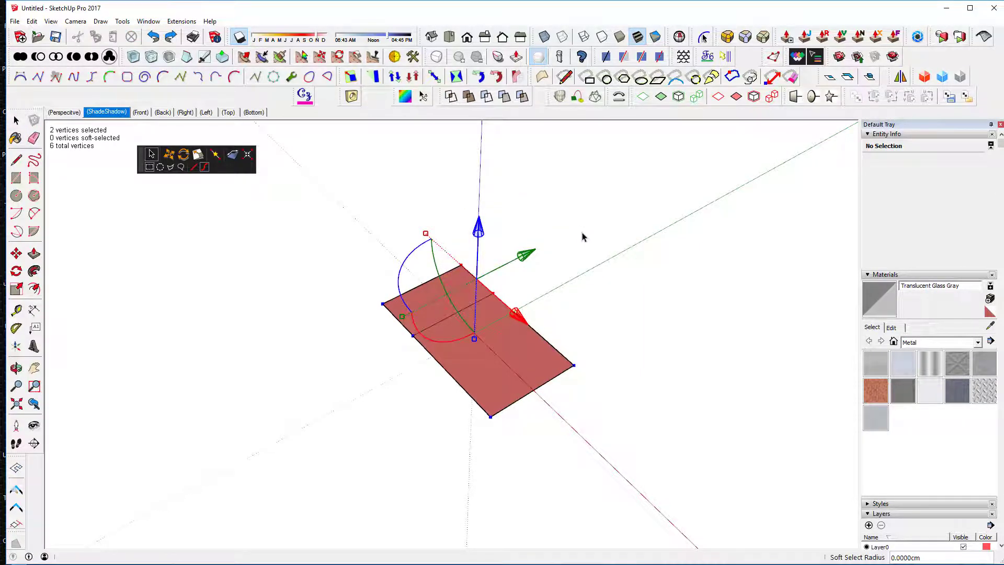
key("space")
key("r")
left_click(460, 265)
key("Escape")
- Draw a rotated rectangle outward from the far-end section's side edge, with an area of about 2,926 cm²
left_click(34, 178)
left_click(460, 265)
left_click(493, 292)
left_click(521, 272)
- Mirror the side rectangle's face across the base's lengthwise centreline to the opposite side, keeping the original
key("space")
triple_click(518, 270)
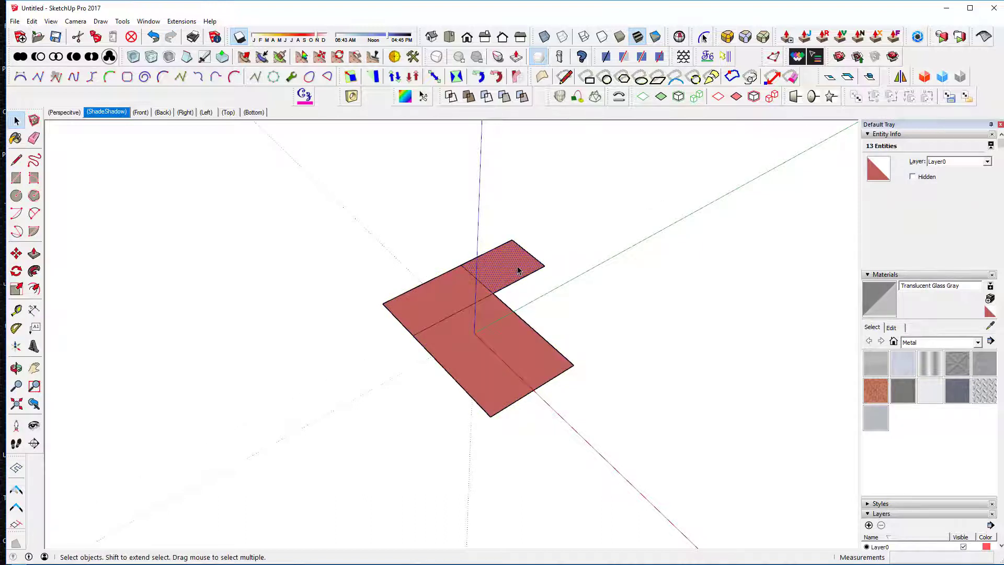
left_click(518, 270)
key("shift+m")
left_click(461, 315)
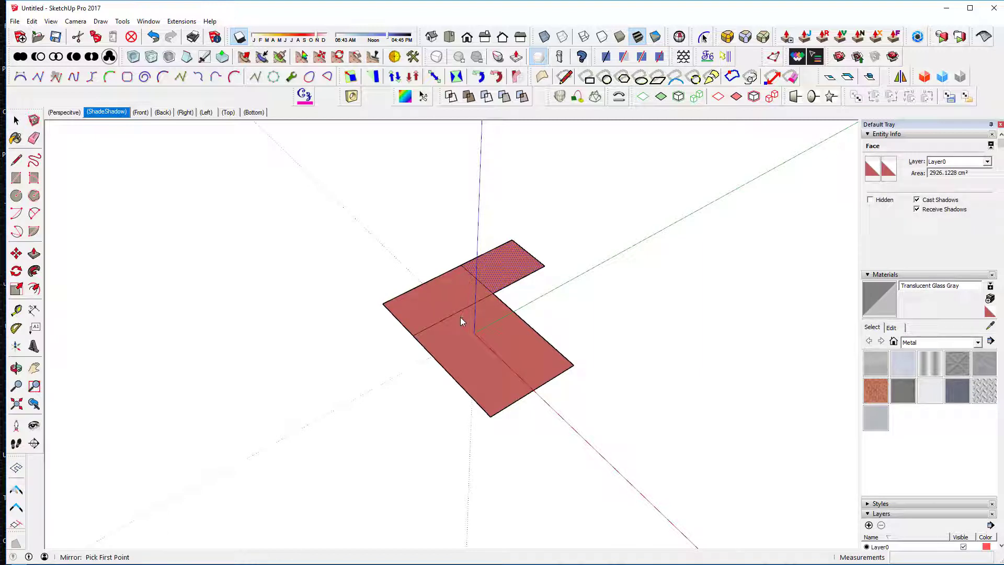
left_click(566, 421)
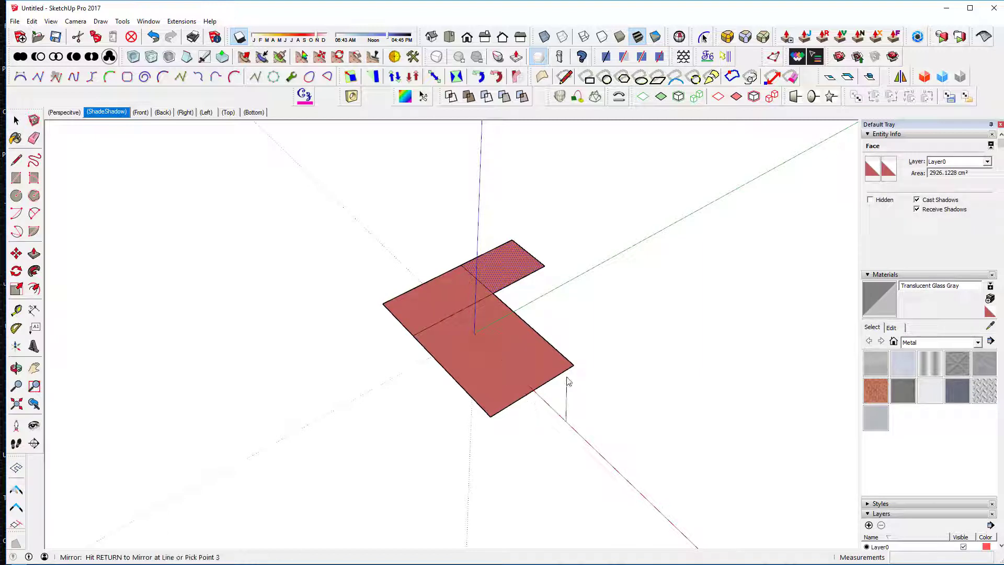
key("Return")
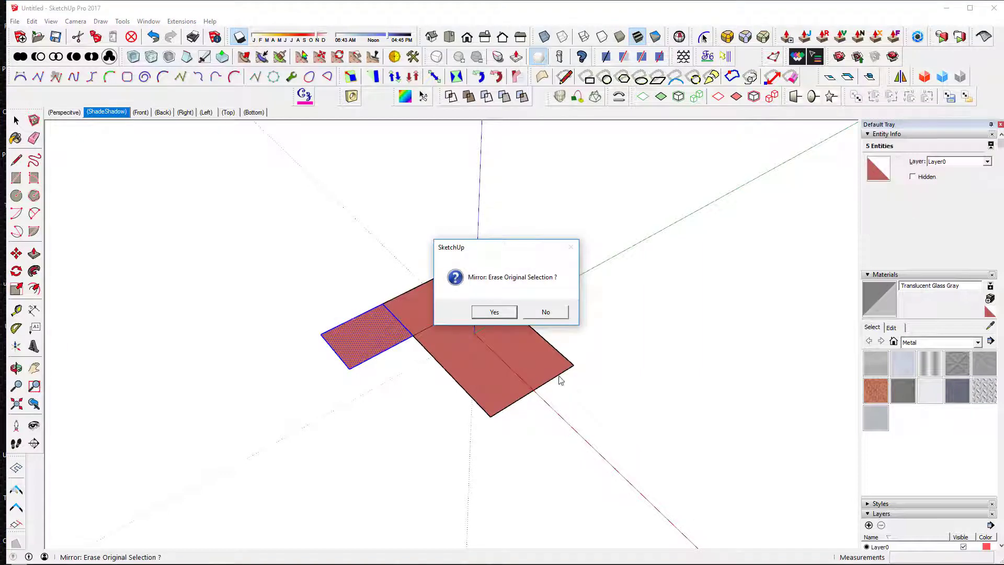
left_click(542, 312)
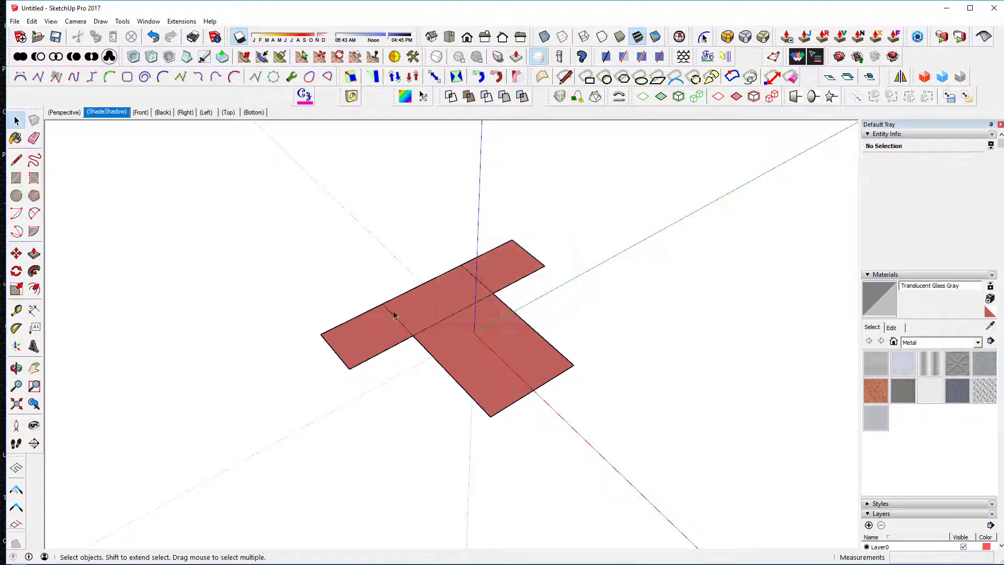
- Erase the inner dividing edges to merge the faces into one T shape and extrude it about 66 cm with Push/Pull
key("e")
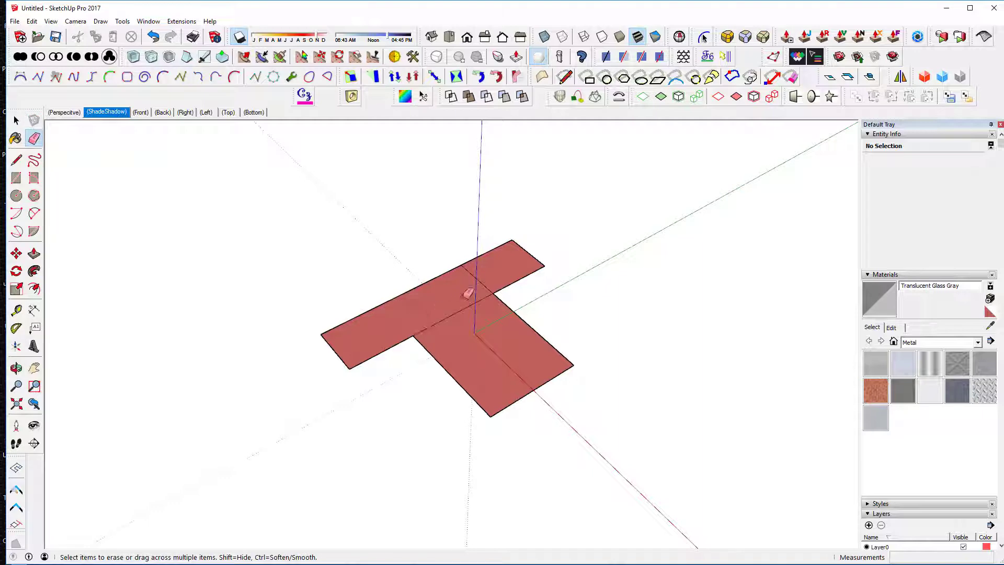
left_click(474, 305)
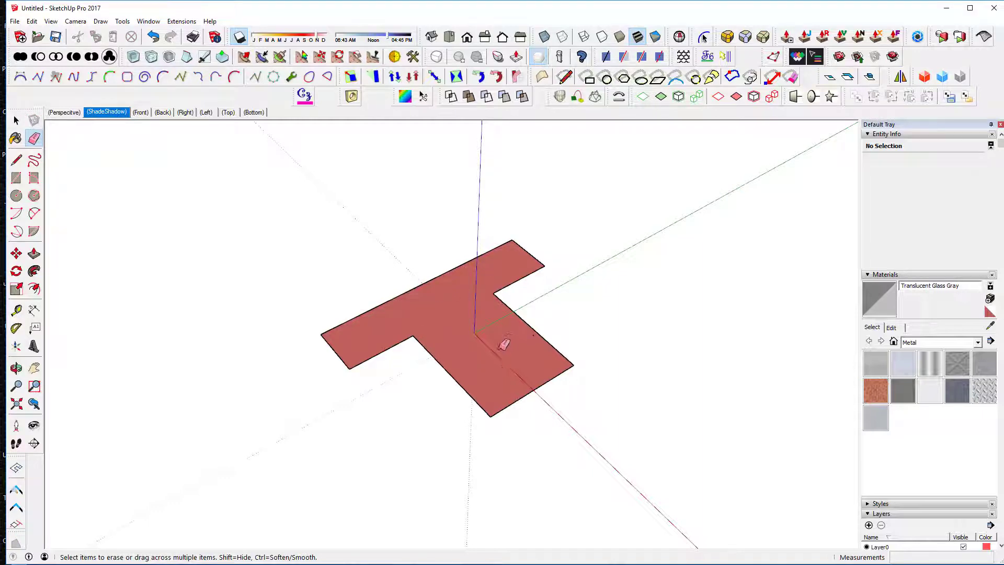
key("p")
left_click_drag(493, 346, 484, 298)
middle_click_drag(484, 298, 524, 269)
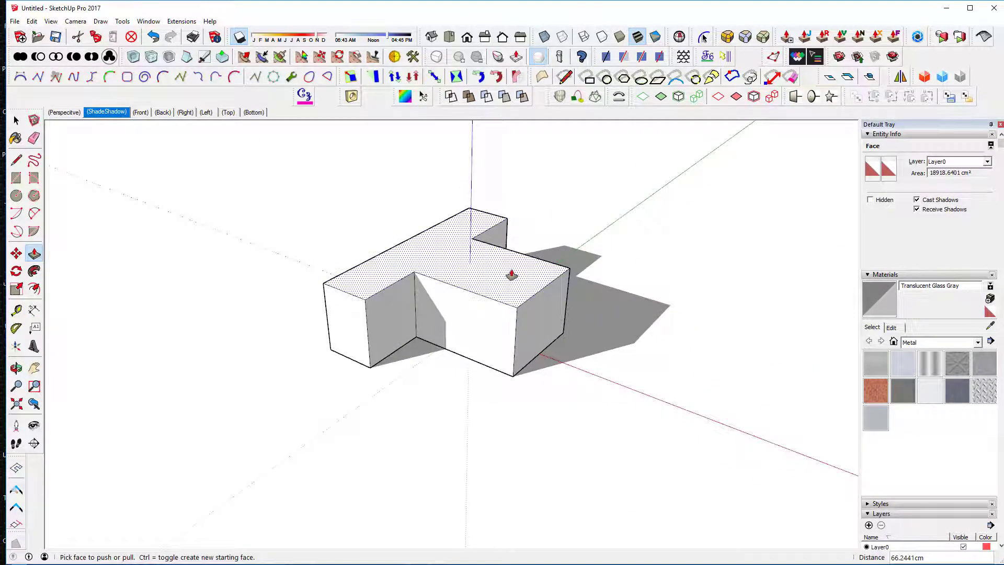
- Select the whole T-shaped solid and subdivide its faces into a triangulated mesh
key("space")
triple_click(511, 272)
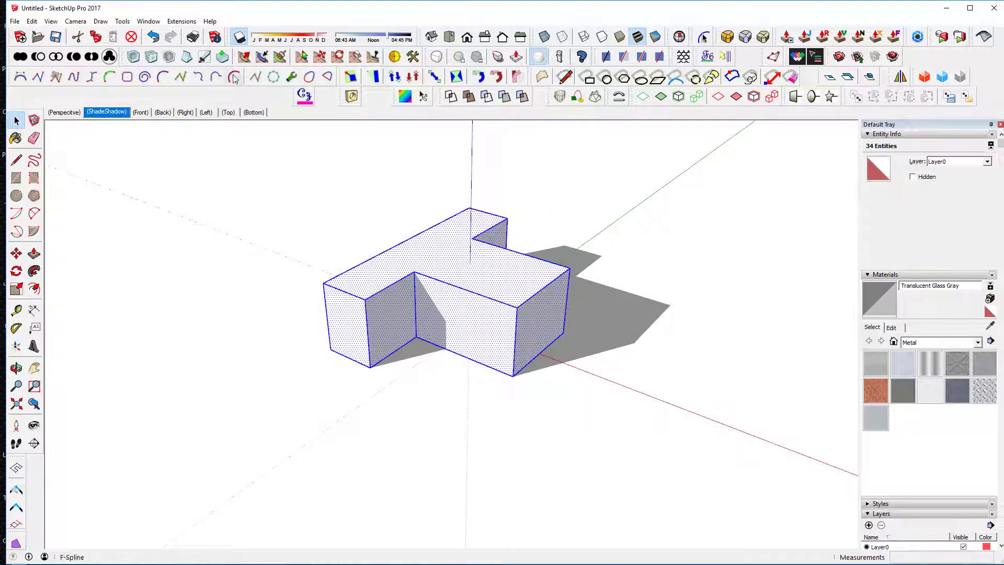
left_click(151, 56)
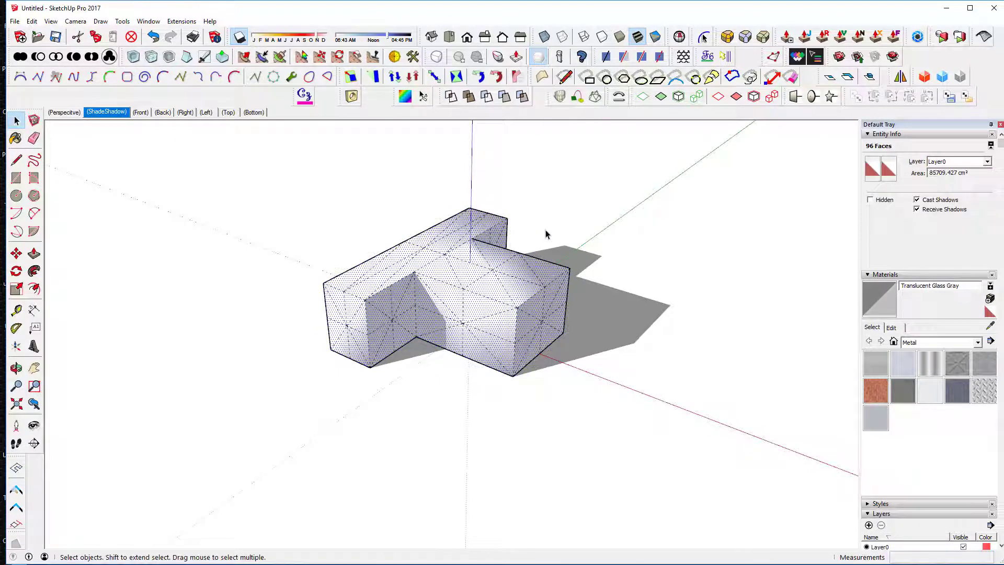
- Unsoften all edges of the subdivided mesh by setting the angle between normals to 0 degrees
triple_click(506, 283)
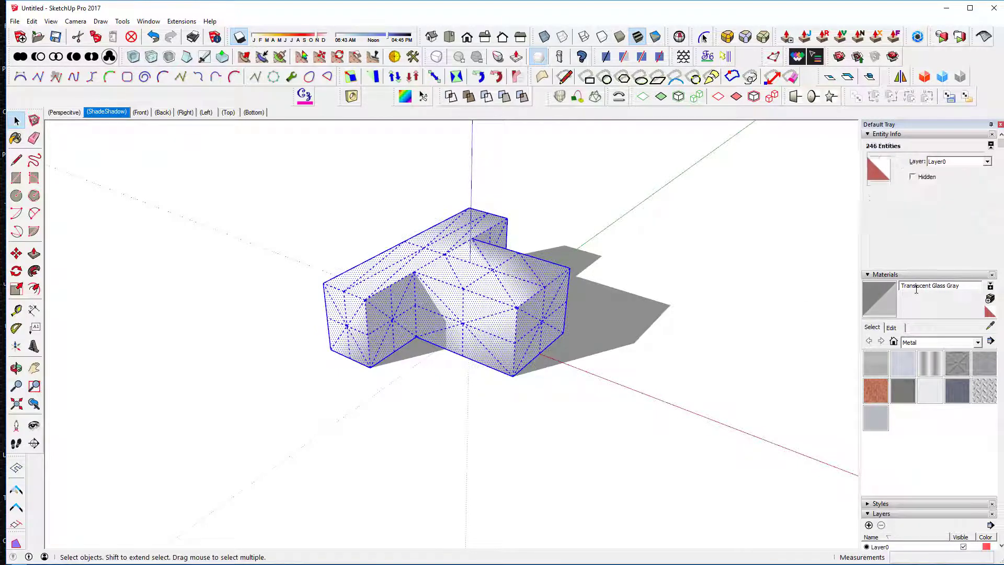
scroll(932, 473, "down", 5)
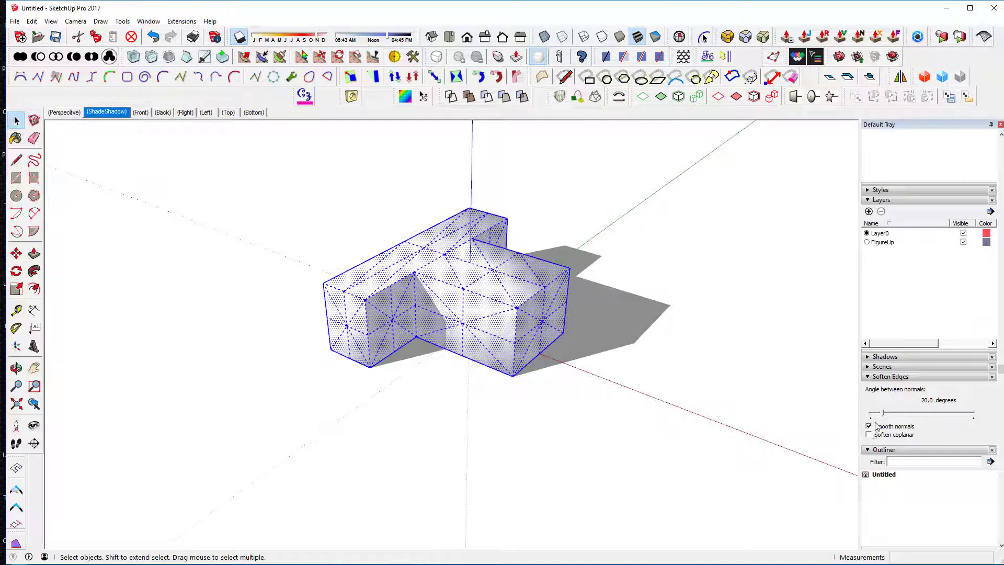
left_click_drag(882, 413, 870, 413)
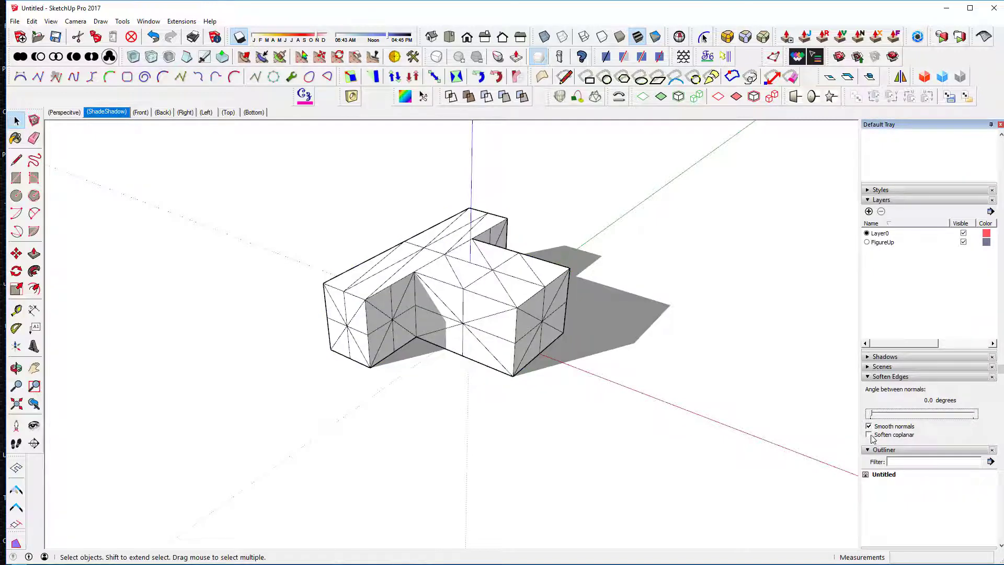
left_click(815, 410)
middle_click_drag(703, 371, 654, 422)
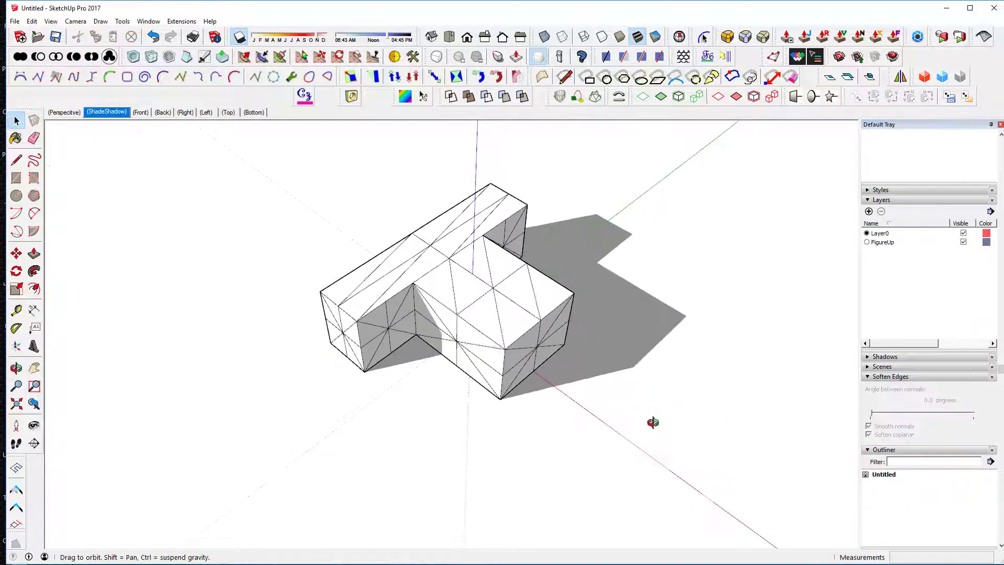
left_click(497, 302)
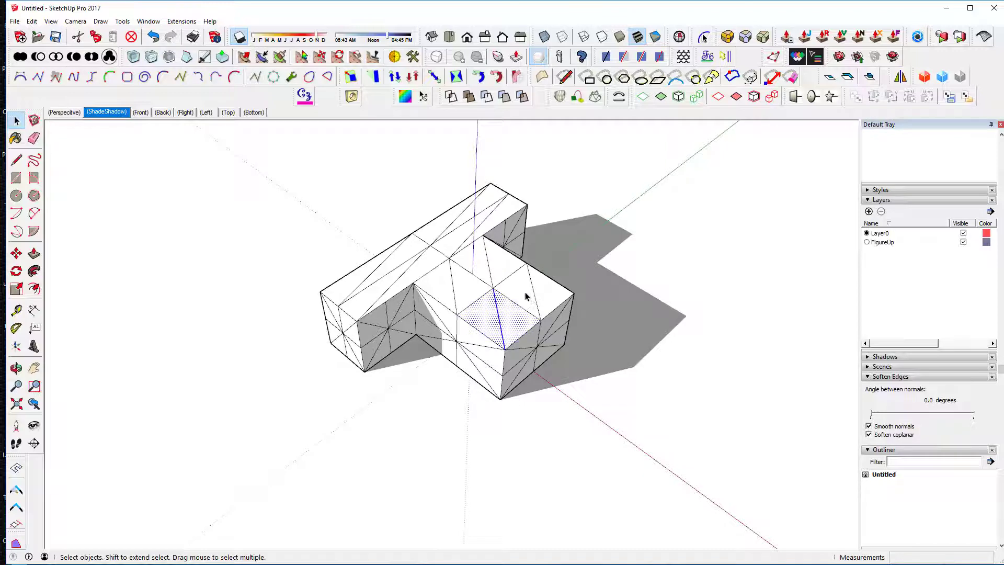
left_click(603, 312)
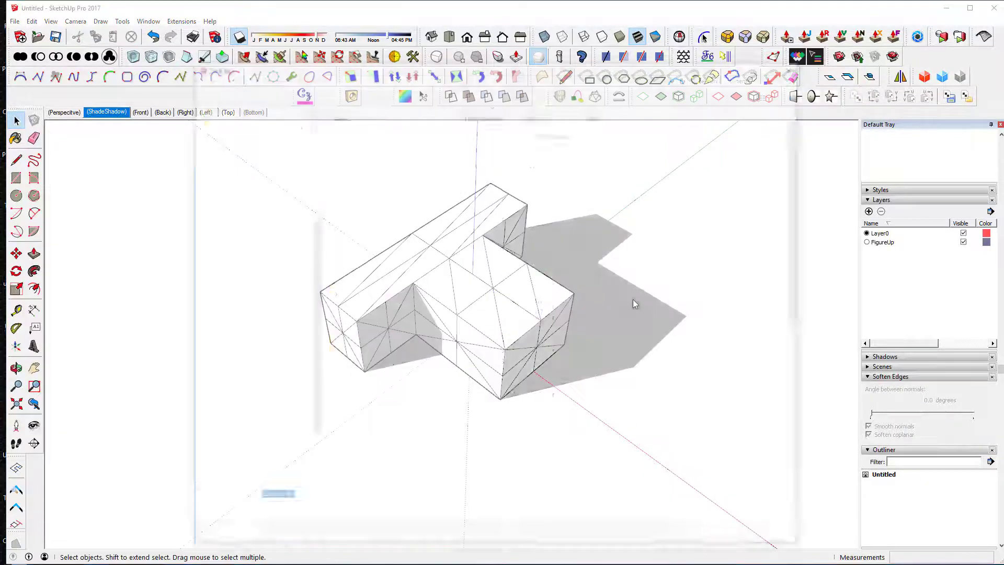
- Save the model as Untitled.skp
key("ctrl+s")
left_click(722, 537)
left_click(918, 373)
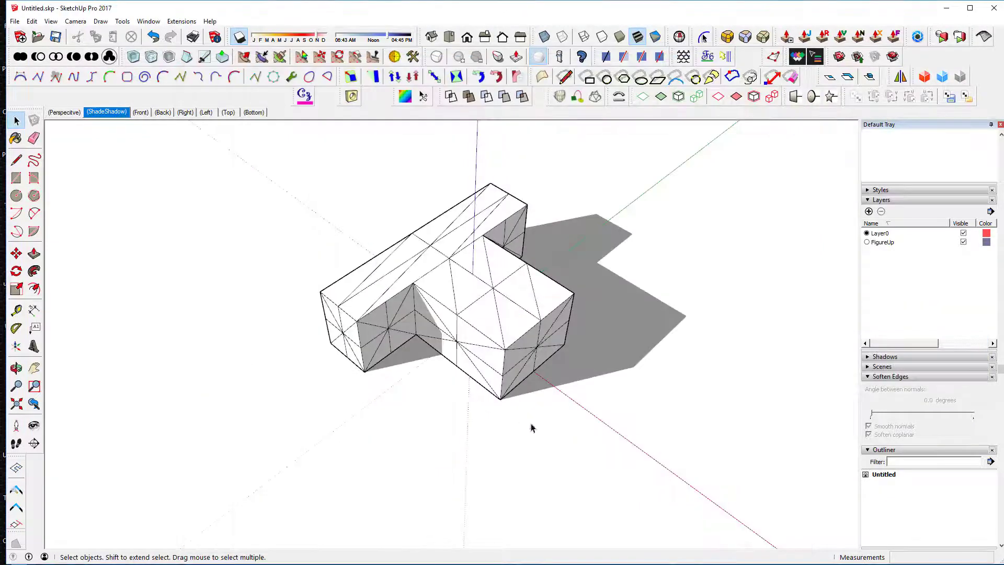
triple_click(467, 328)
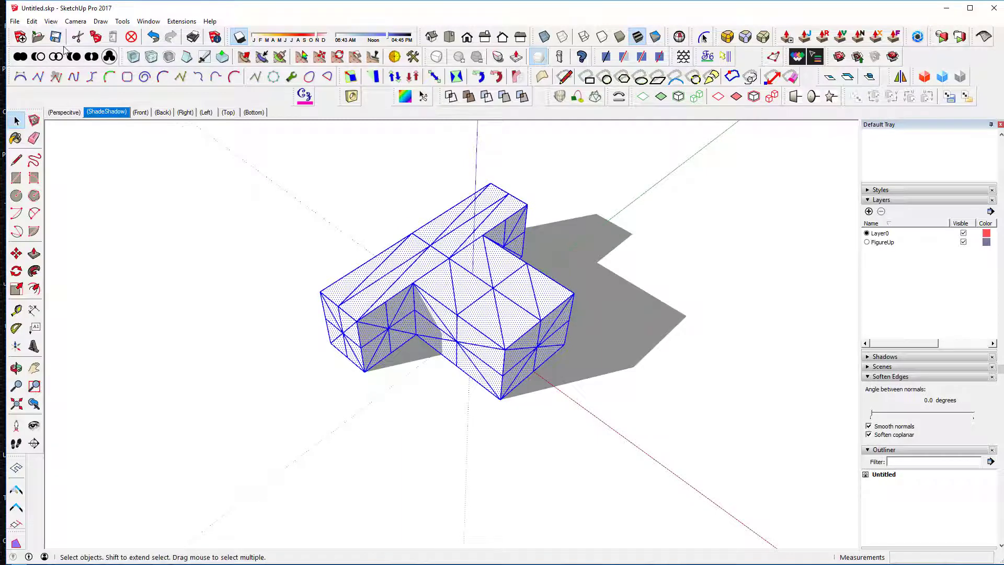
left_click(193, 260)
double_click(401, 282)
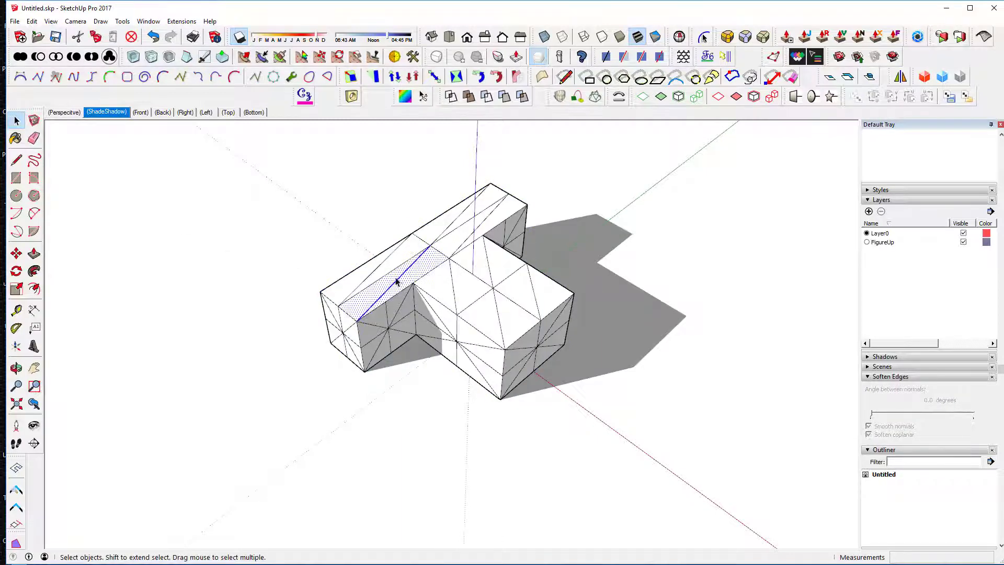
- Select the whole triangulated T block and export the model to the Documents folder as Untitled.obj
triple_click(380, 270)
left_click(14, 21)
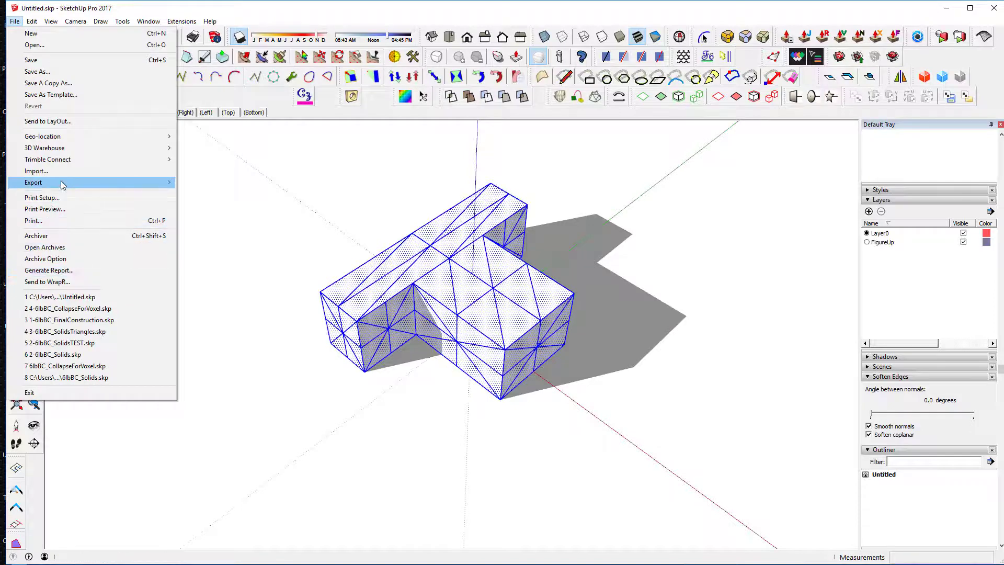
mouse_move(63, 183)
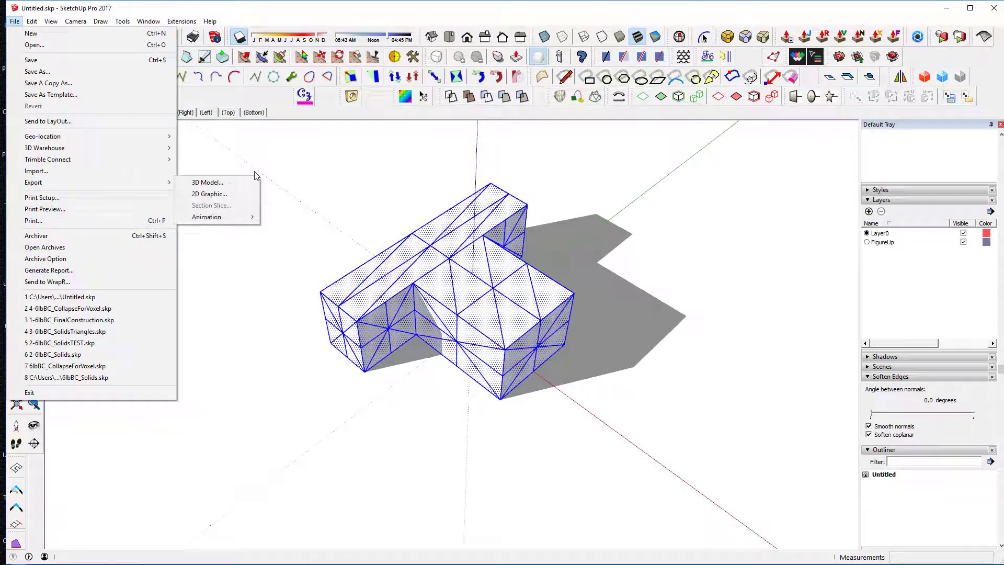
left_click(223, 184)
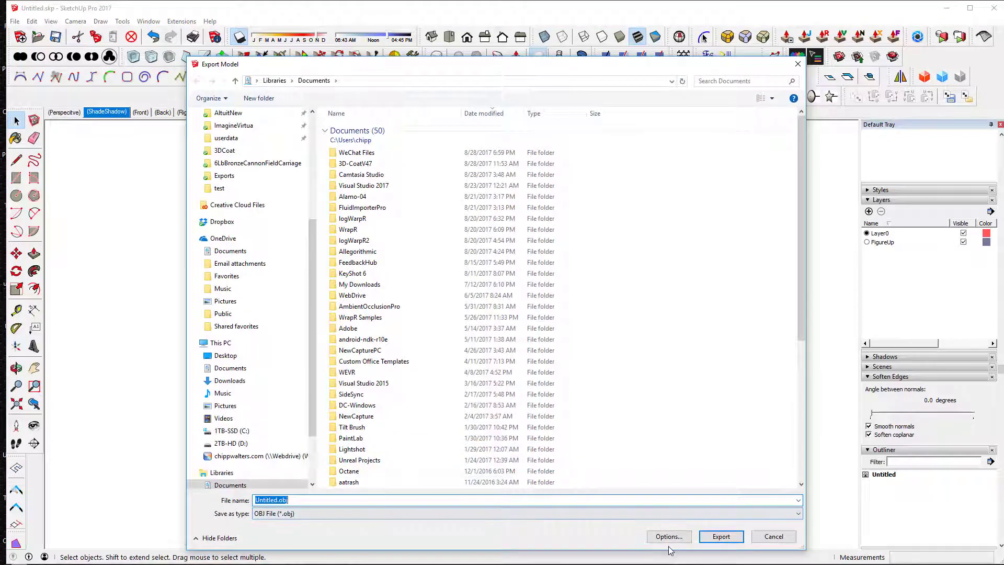
left_click(722, 538)
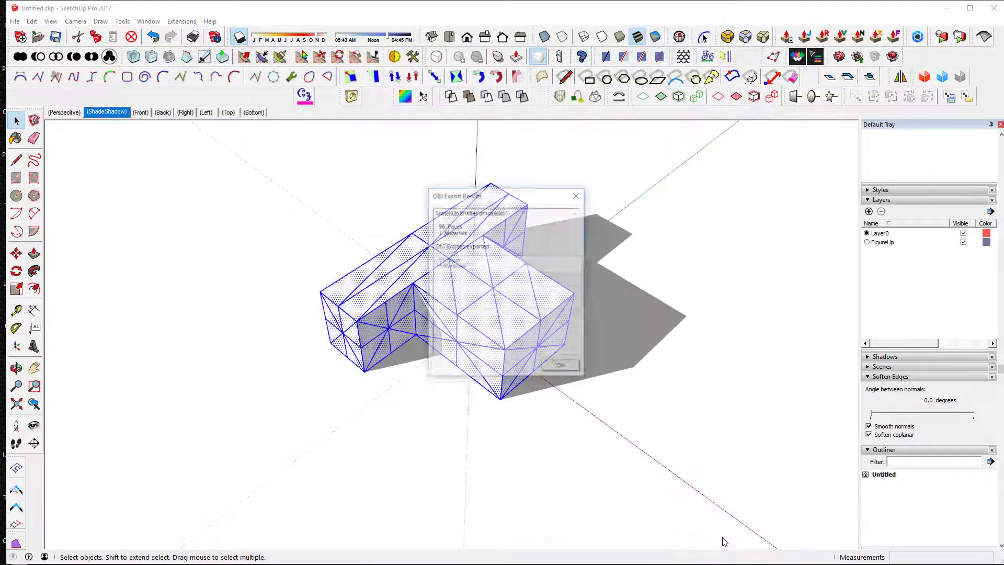
left_click(562, 368)
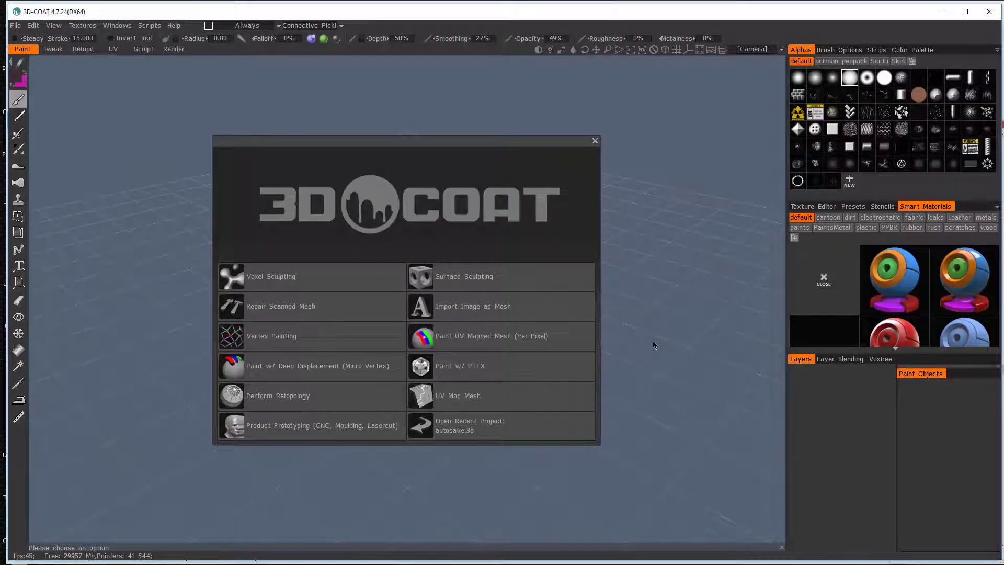
- In 3D-Coat, import Untitled.obj from Documents for per-pixel painting, with Auto-Mapping UVs, 1024 × 1024 texture size and No Center Snap enabled
left_click(490, 337)
left_click(252, 283)
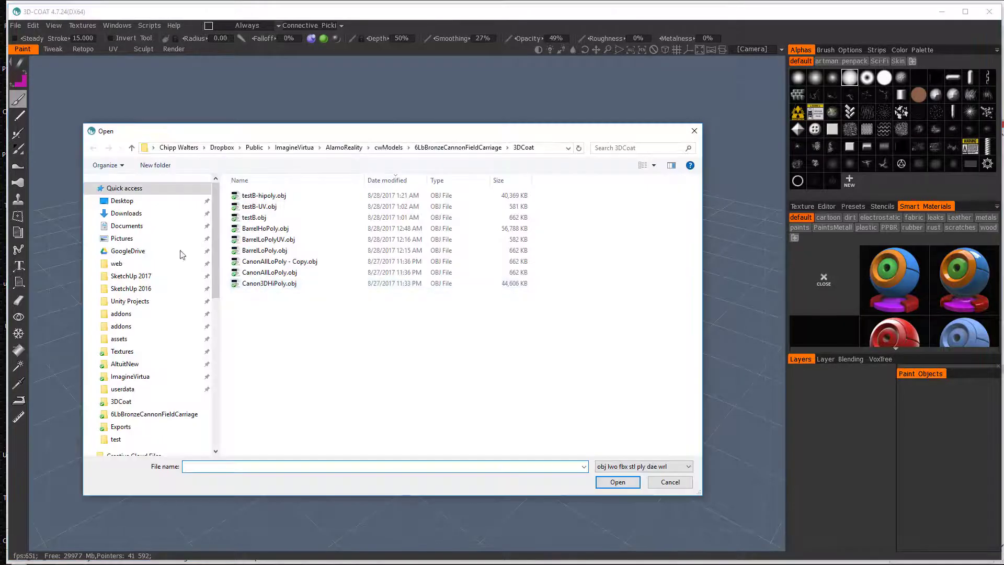
left_click(126, 214)
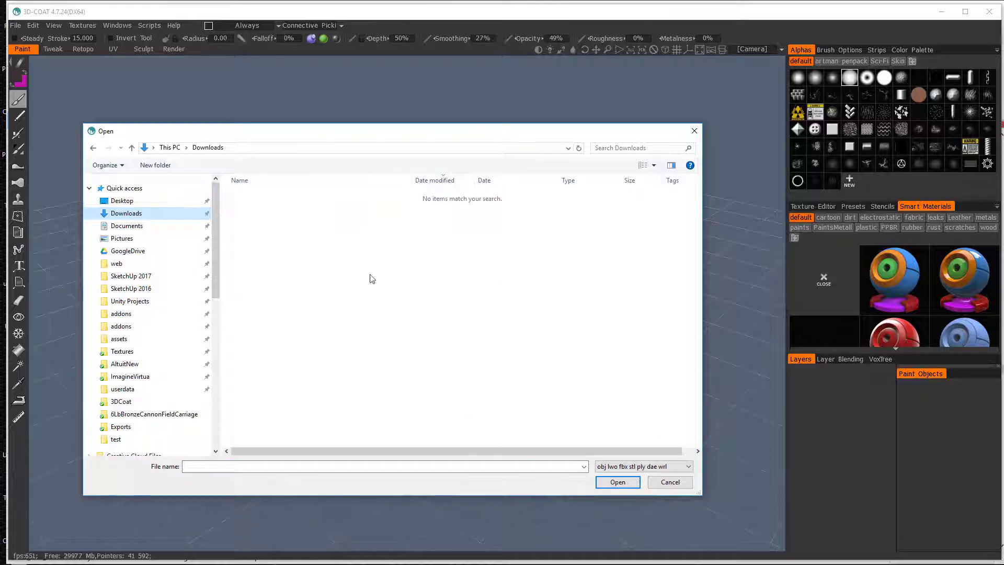
left_click(140, 228)
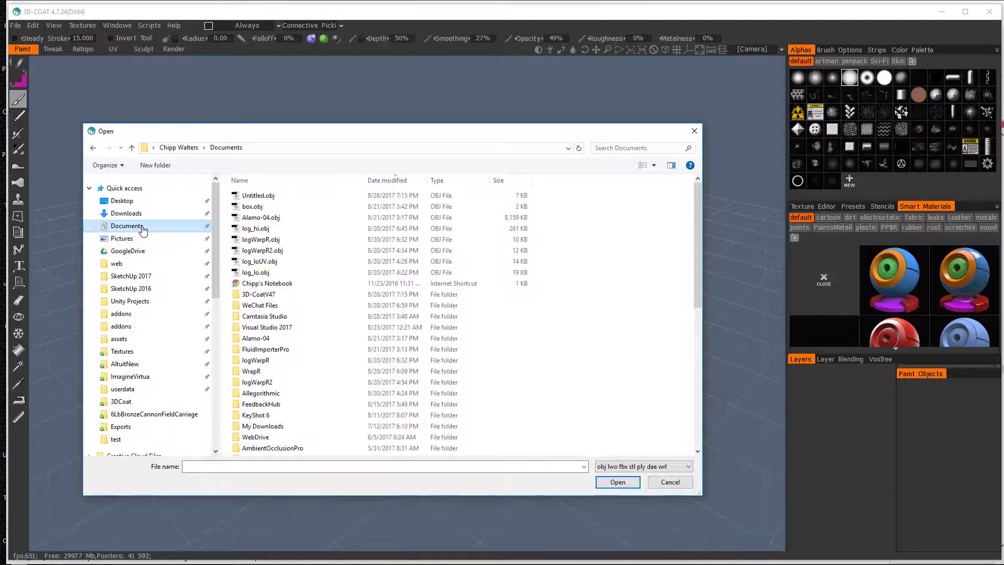
double_click(259, 196)
left_click(401, 327)
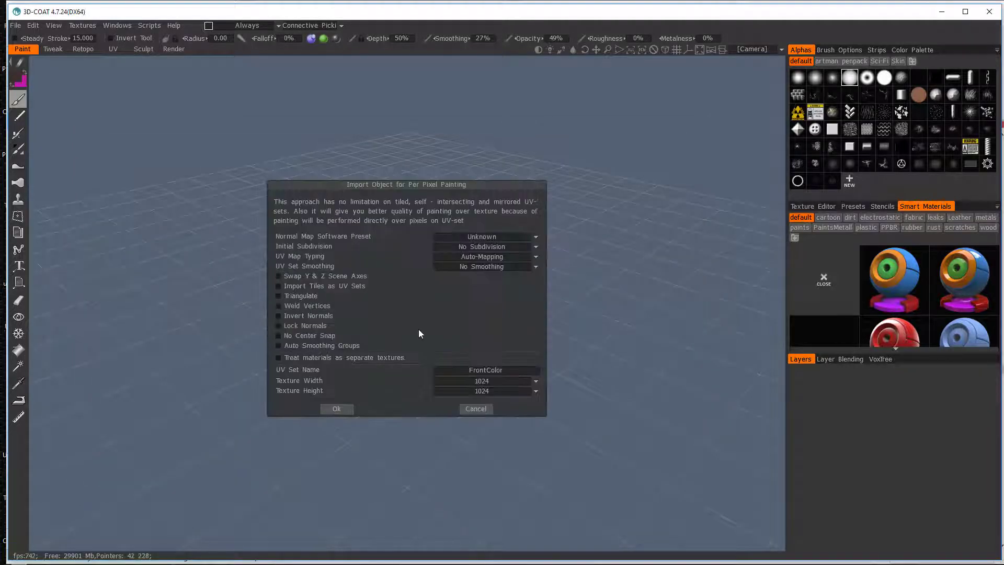
left_click(279, 335)
left_click(342, 410)
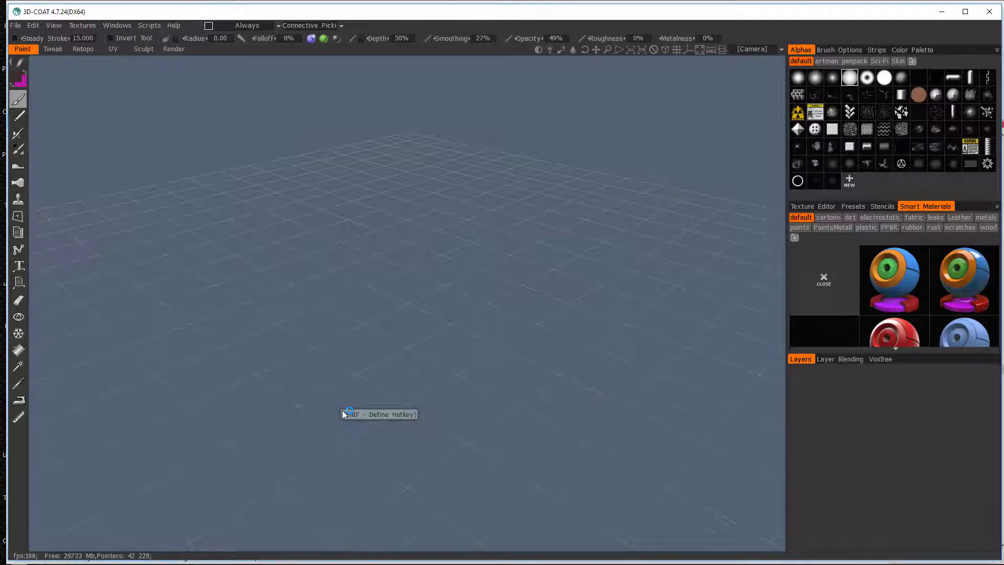
- Switch to the UV workspace and examine the automatically mapped islands on the whole T block
left_click(113, 49)
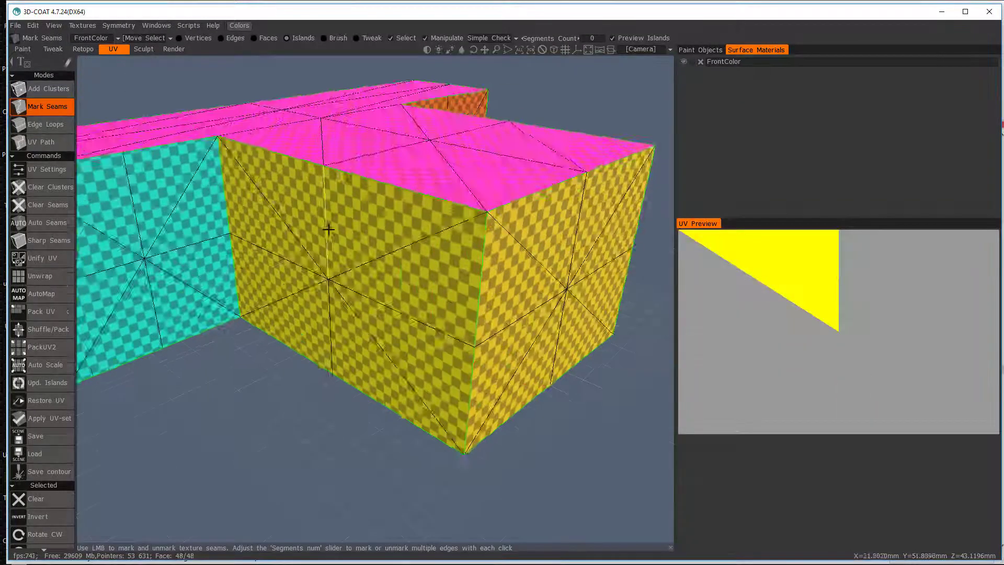
scroll(324, 224, "down", 3)
left_click_drag(293, 168, 428, 215, "alt")
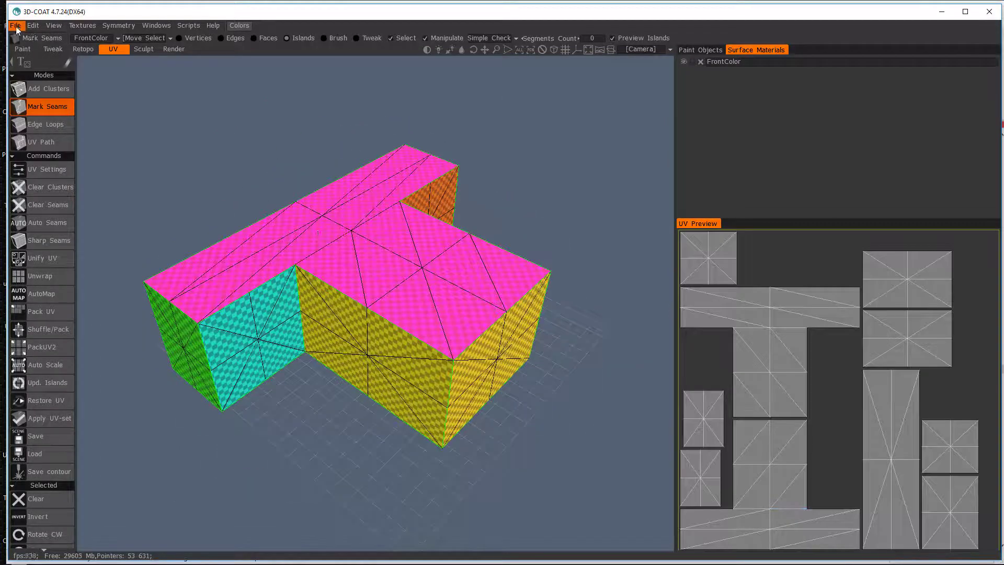
- Export the UV-mapped mesh geometry to the Documents folder as Untitled-UV.obj
left_click(15, 25)
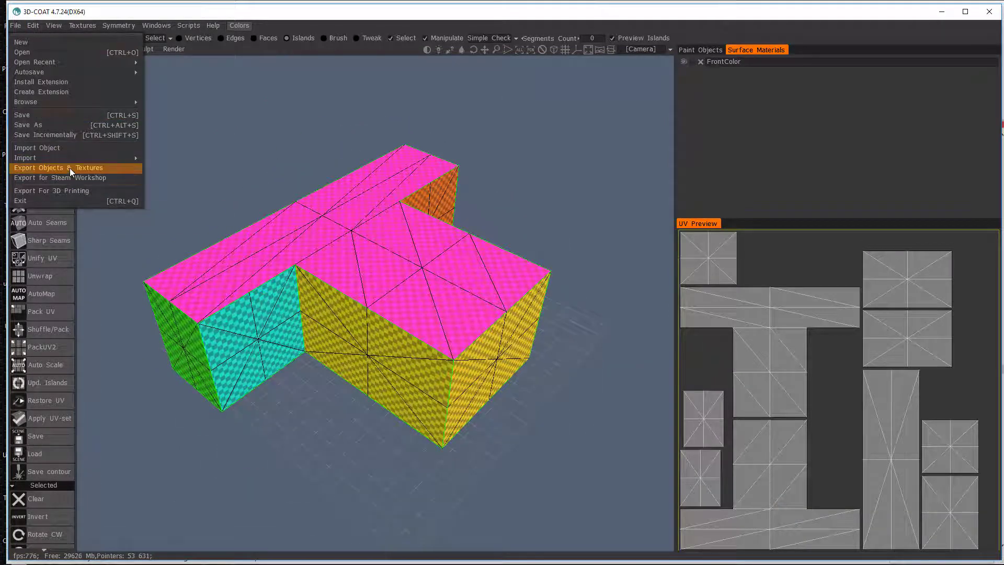
left_click(70, 168)
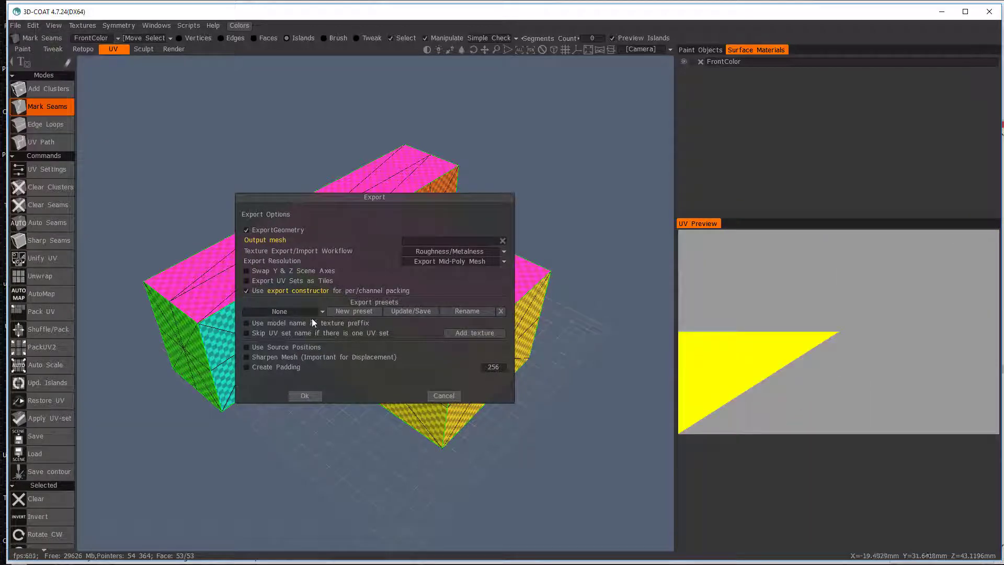
left_click(465, 240)
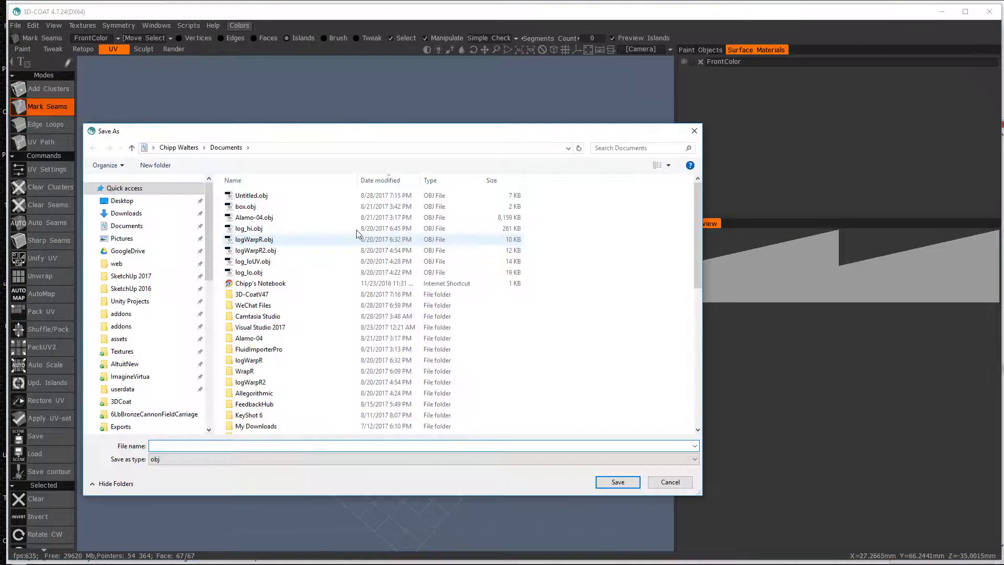
left_click(141, 225)
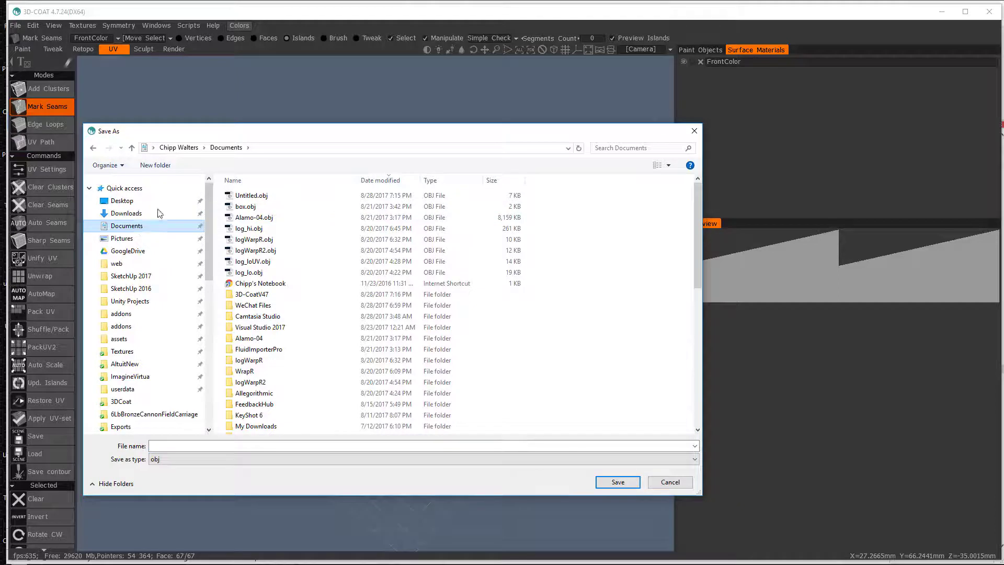
left_click(243, 196)
double_click(174, 446)
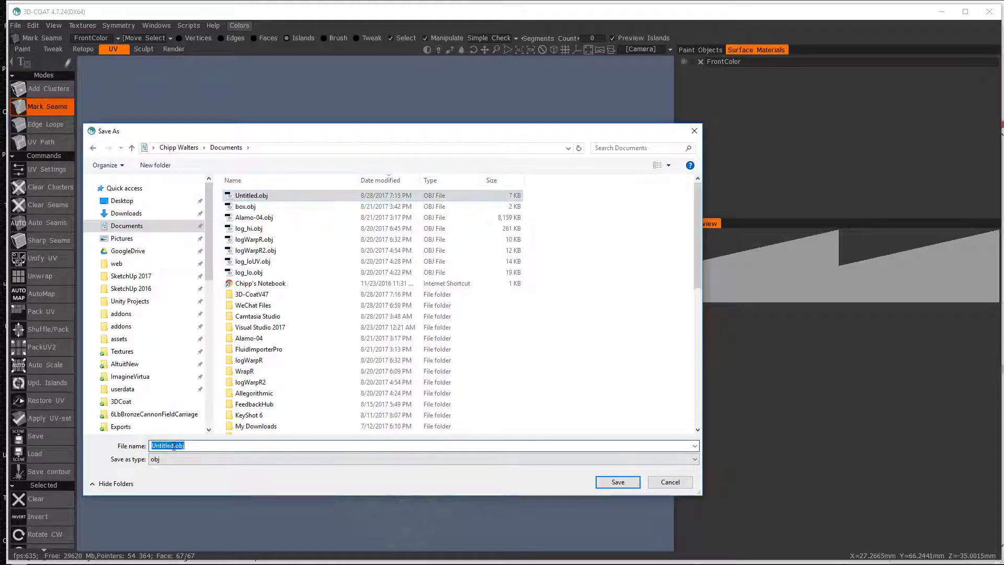
left_click(174, 446)
double_click(175, 446)
left_click(176, 446)
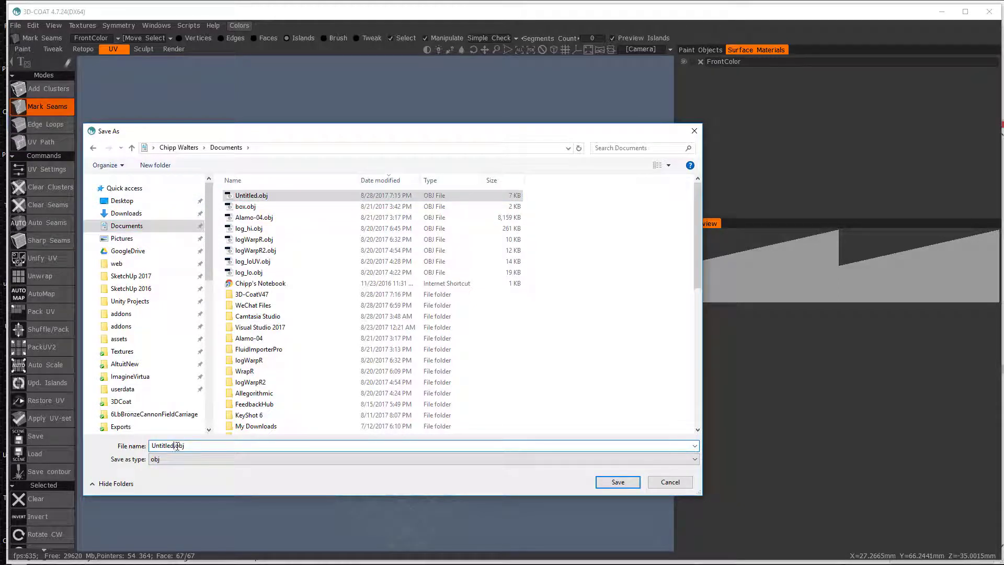
type("-UV")
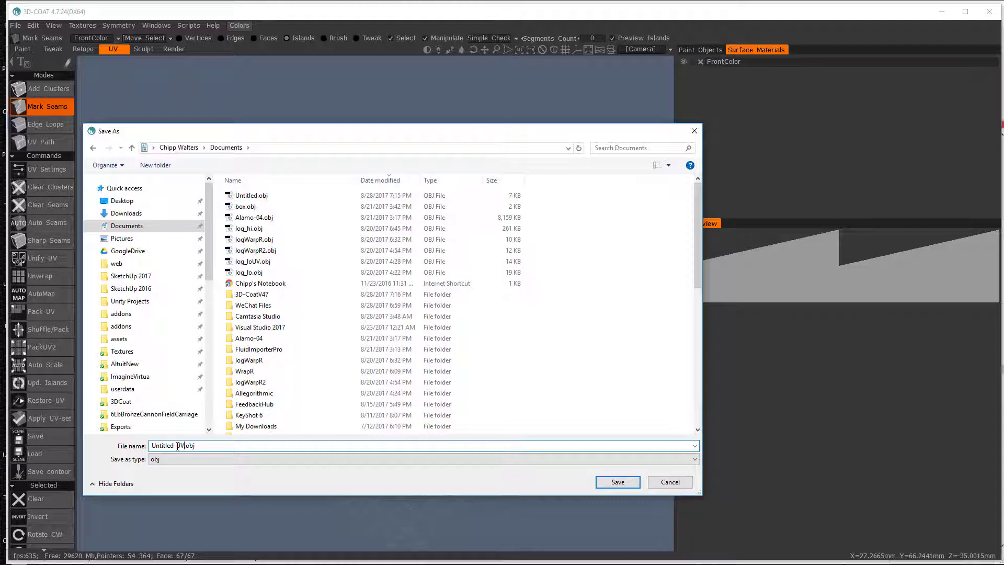
left_click(618, 482)
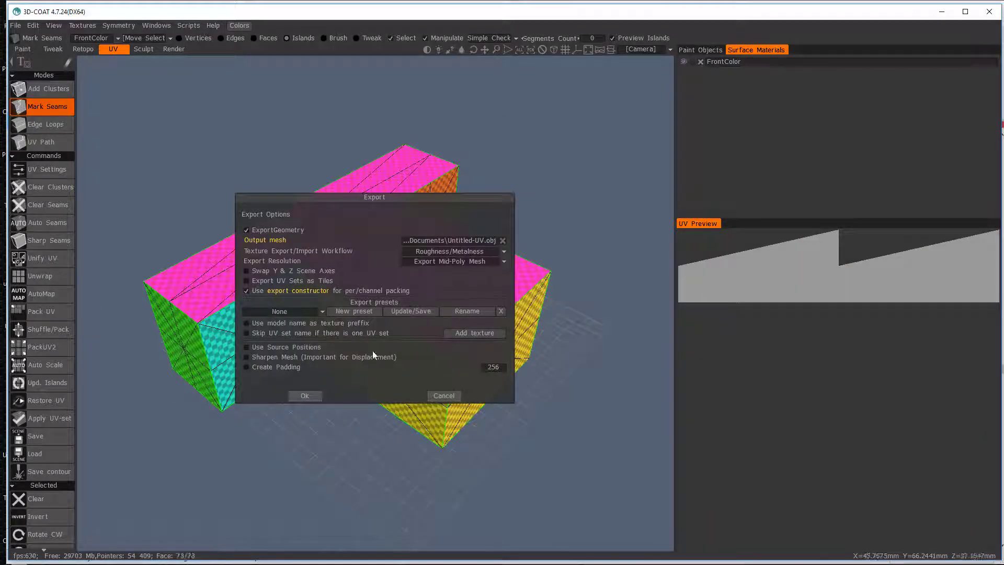
left_click(308, 395)
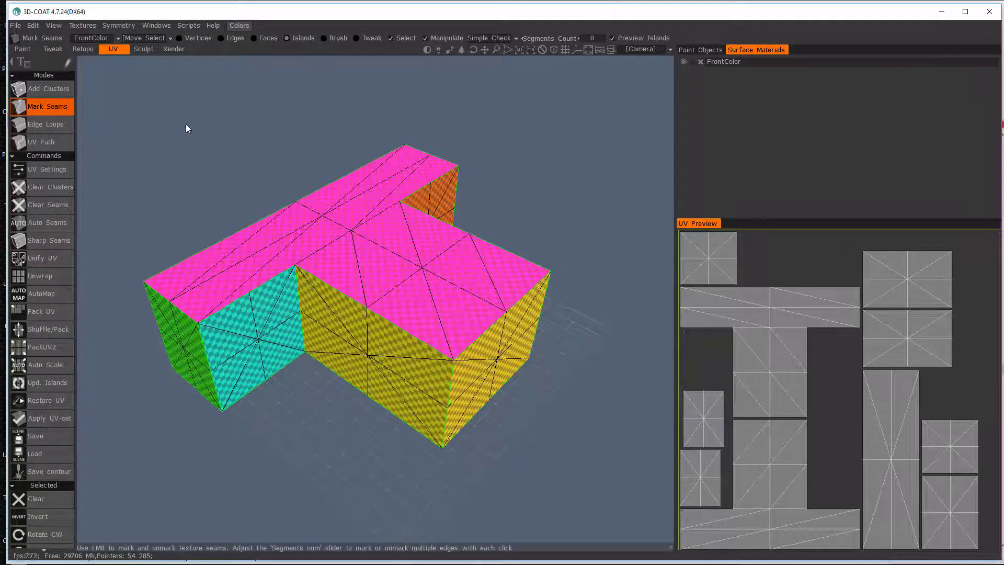
- Start a new scene without saving the current one and import the T-shaped OBJ mesh for voxel sculpting
left_click(16, 25)
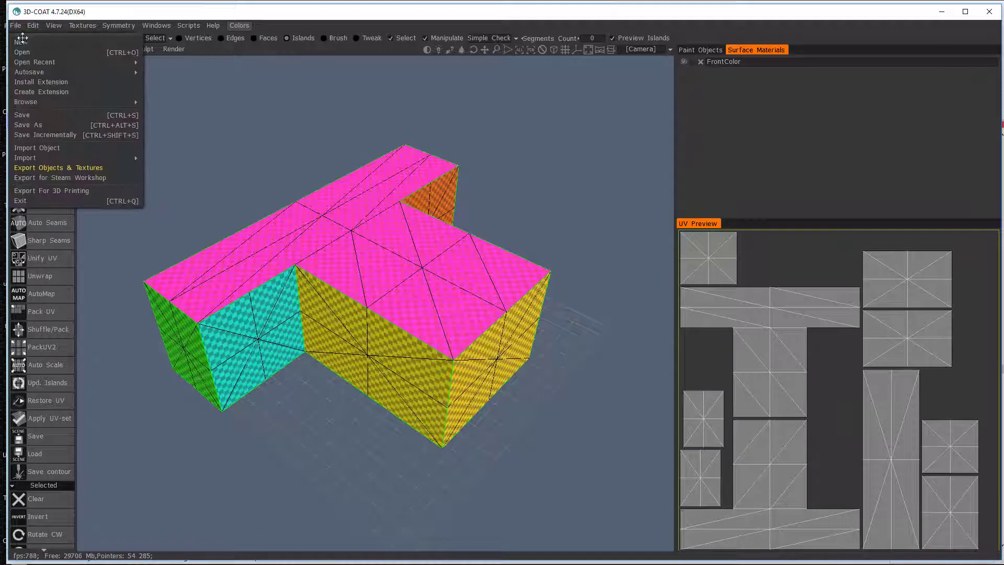
left_click(24, 40)
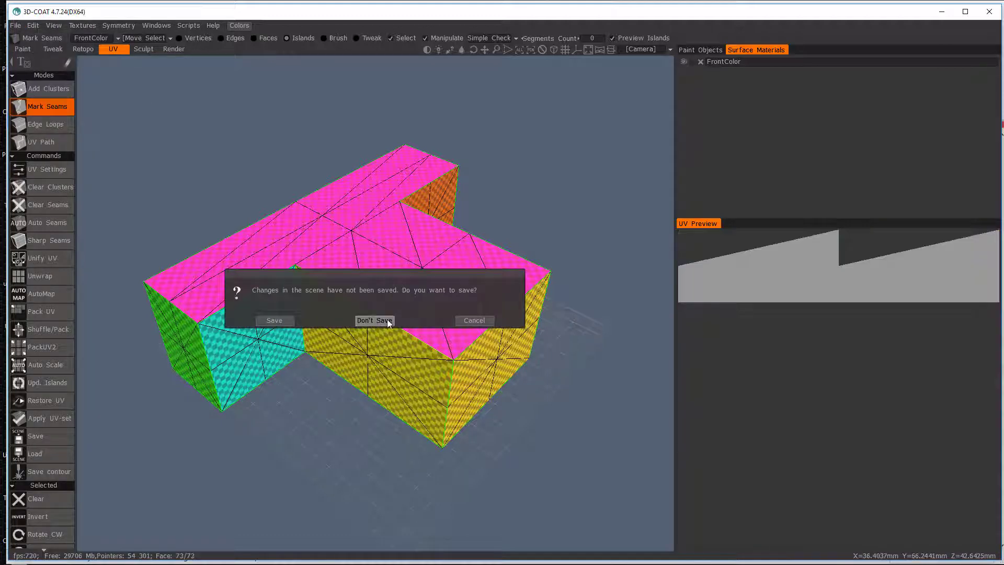
left_click(384, 320)
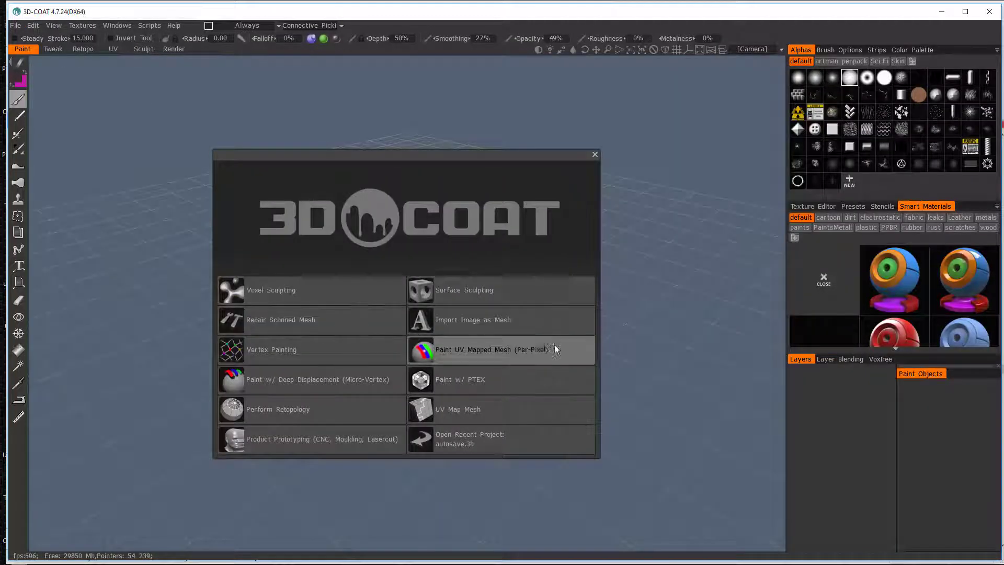
left_click(302, 287)
left_click(325, 296)
double_click(287, 196)
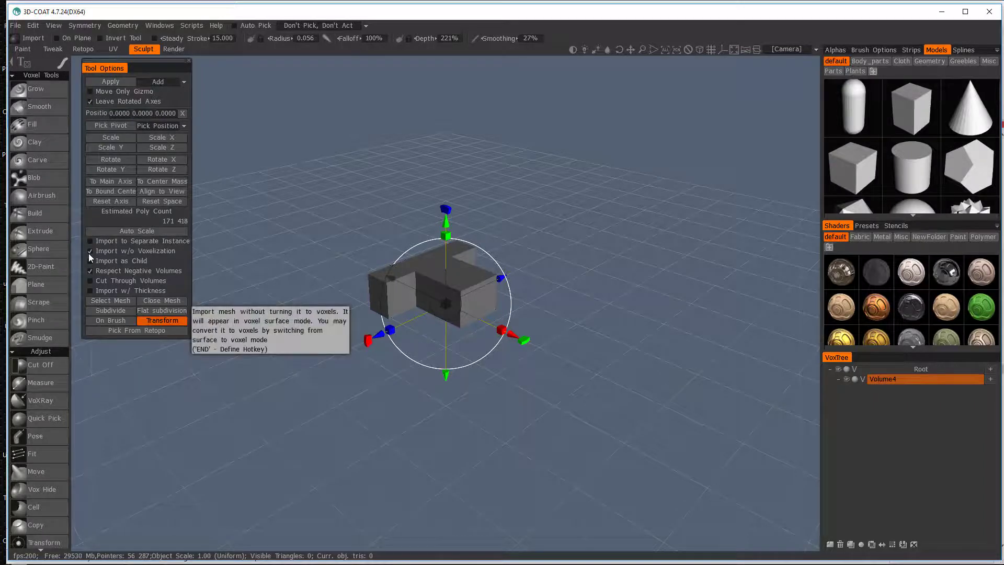
- Place the mesh in surface mode without voxelization, keeping its initial scale and position, and resample it to a denser mesh
left_click(862, 379)
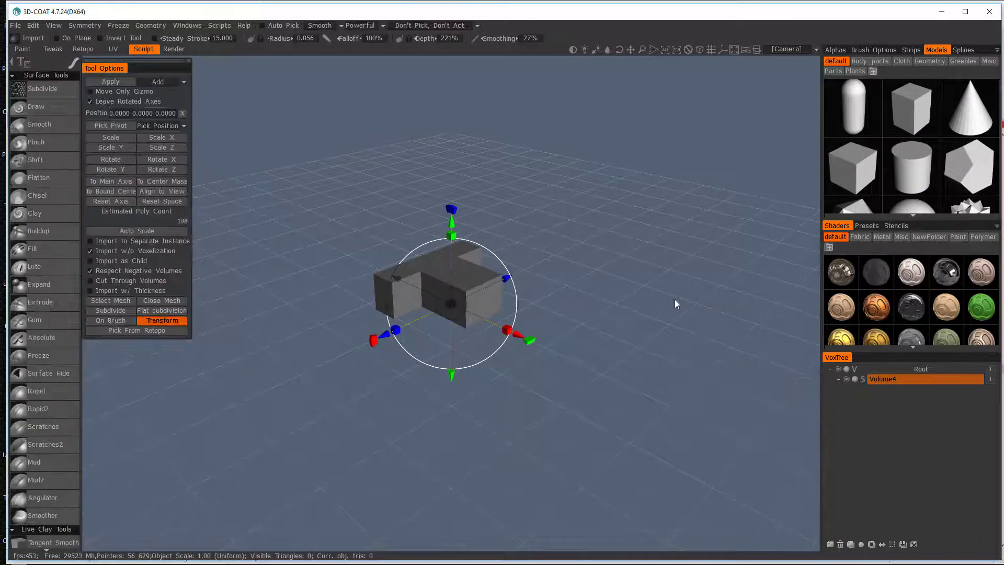
left_click(111, 82)
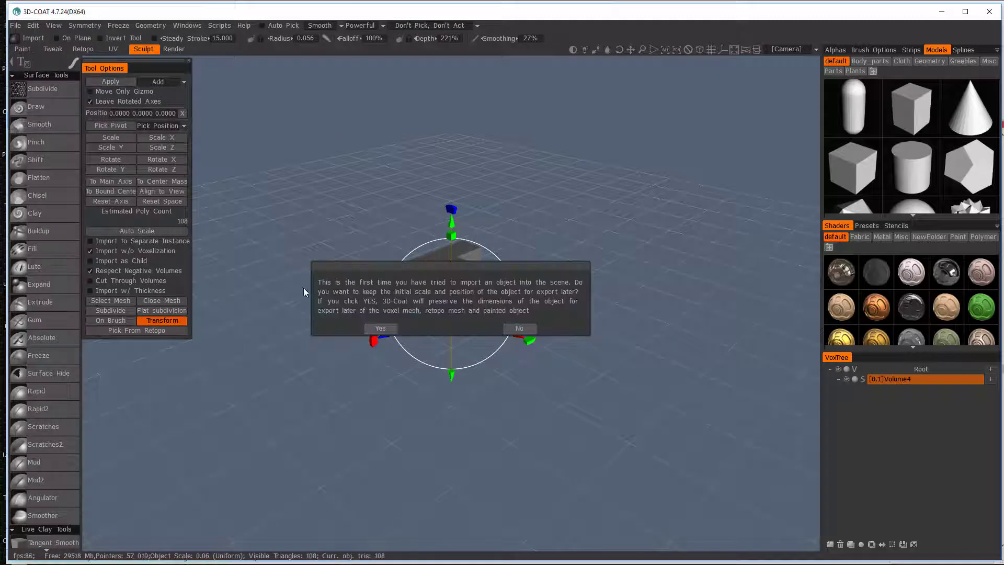
left_click(380, 328)
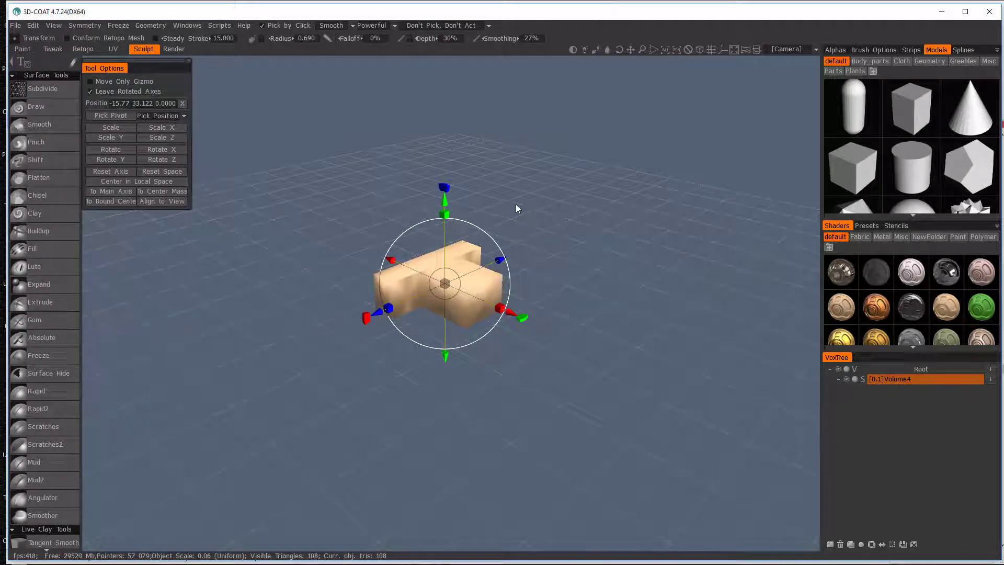
scroll(517, 209, "up", 5)
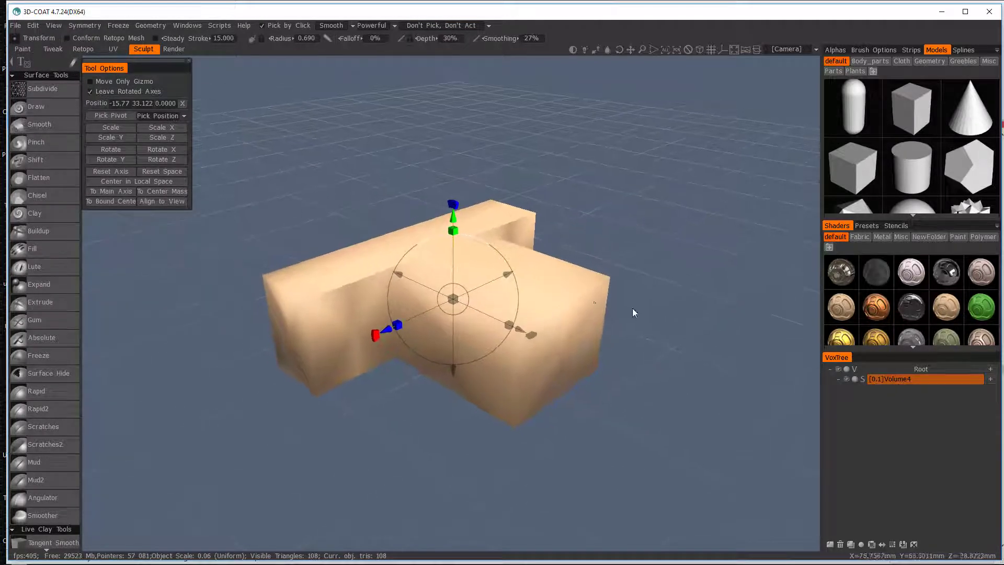
key("Return")
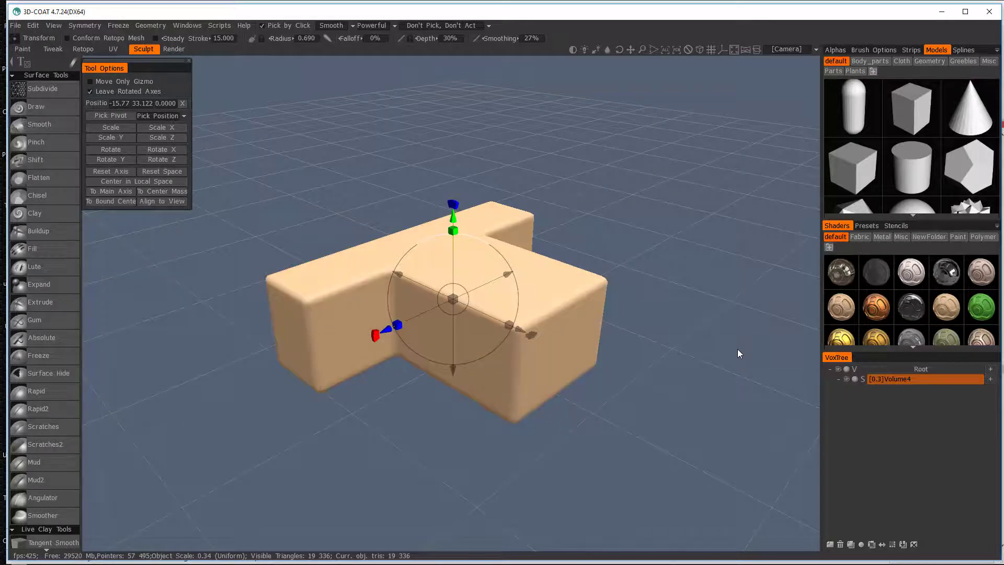
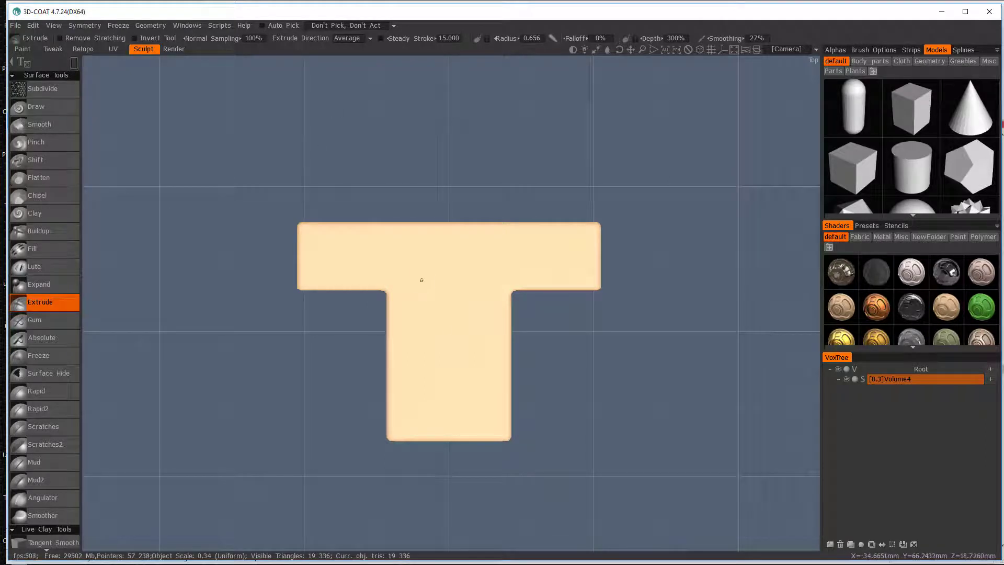
- Try extruding a rectangular outline on the upper face of the T's stem with a brush radius of 14.725
right_click_drag(421, 280, 442, 284)
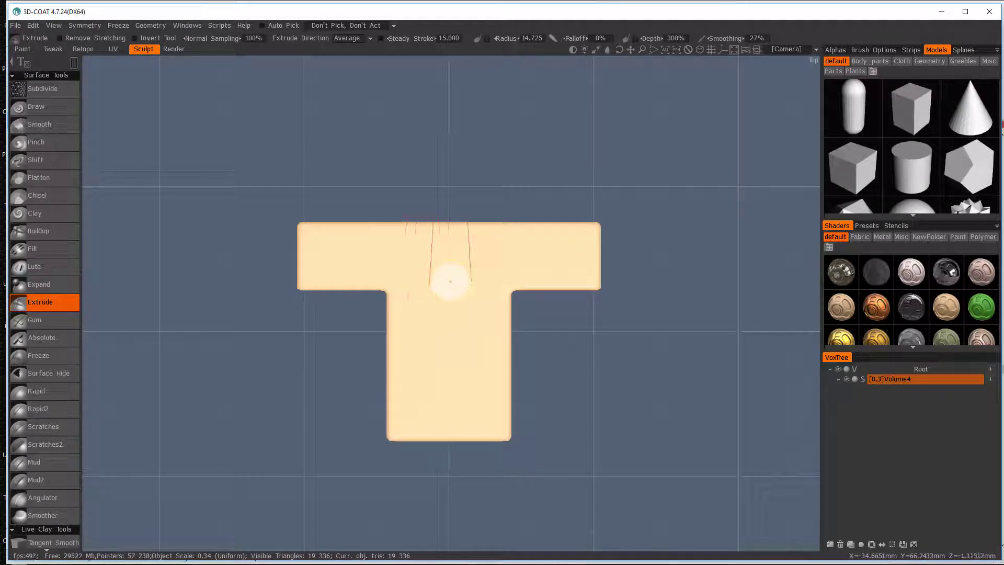
left_click_drag(418, 288, 470, 383)
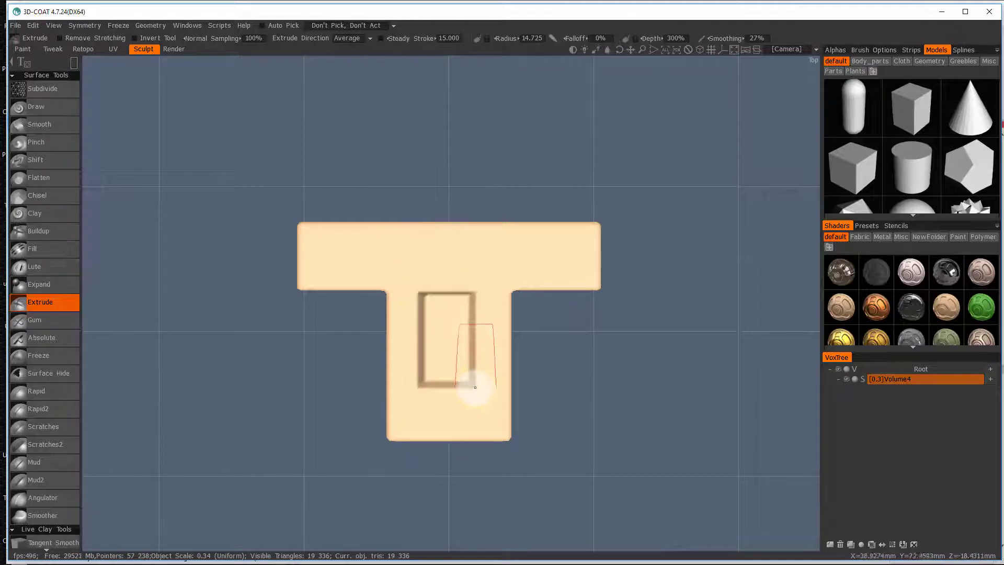
- Enable X,Y,Z mirror symmetry on the T block across the Z axis only, with the symmetry plane shown
left_click_drag(626, 390, 594, 357)
left_click_drag(606, 396, 703, 306)
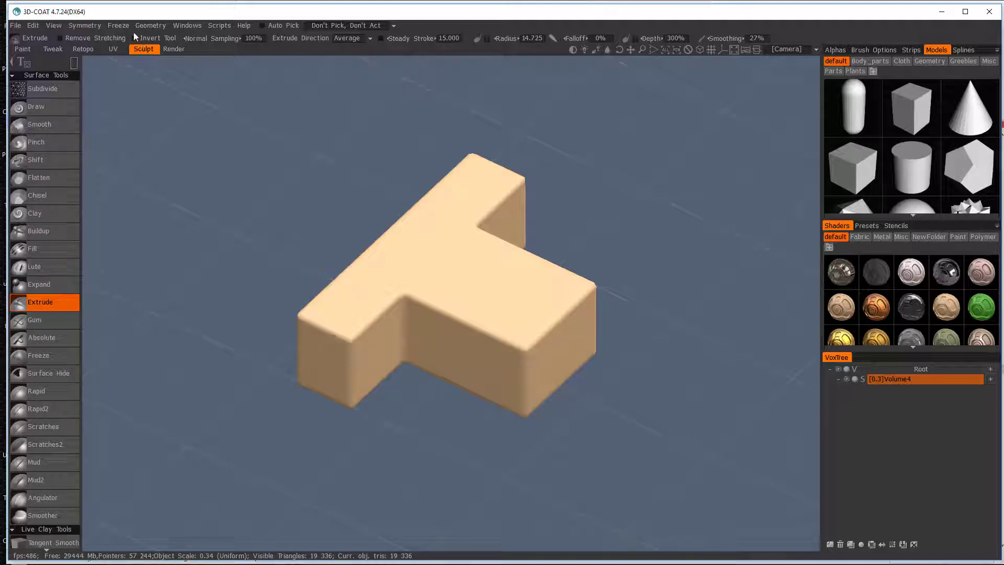
left_click(90, 28)
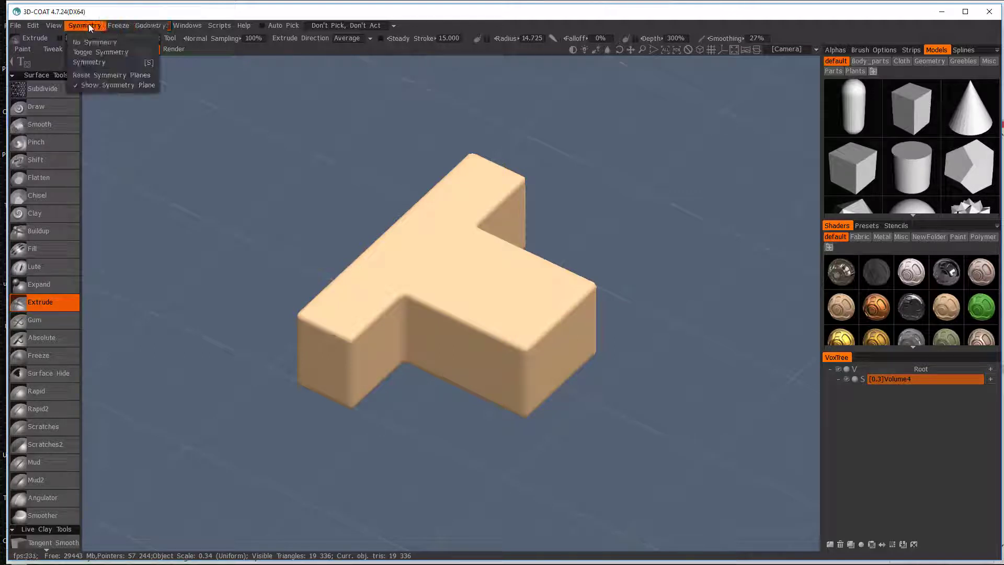
left_click(92, 61)
left_click(263, 125)
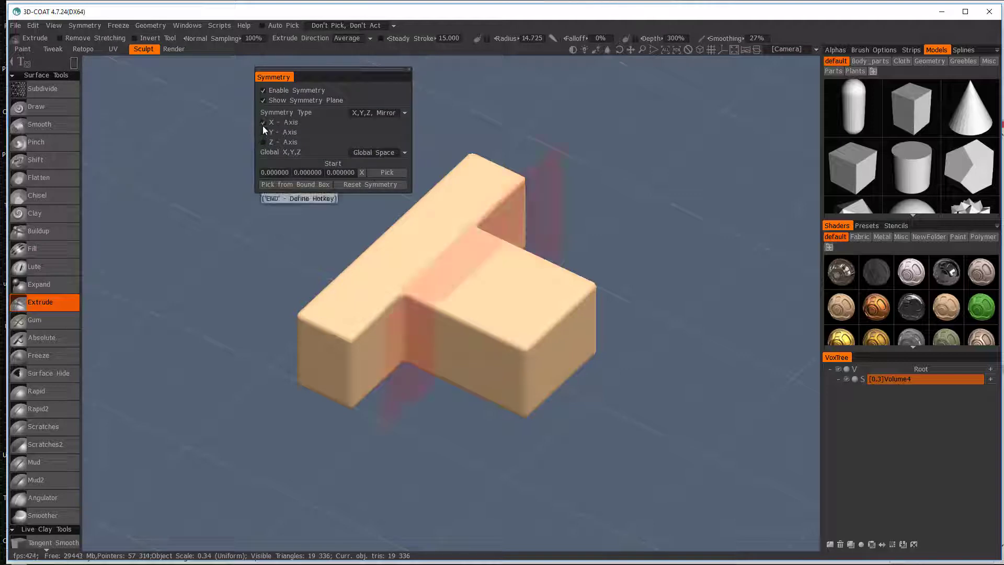
left_click(263, 132)
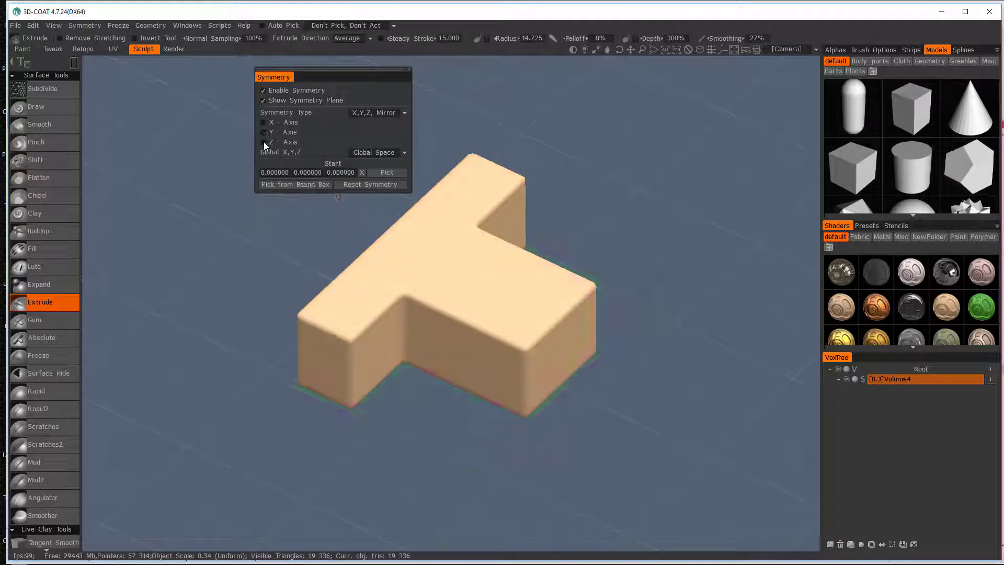
left_click(263, 141)
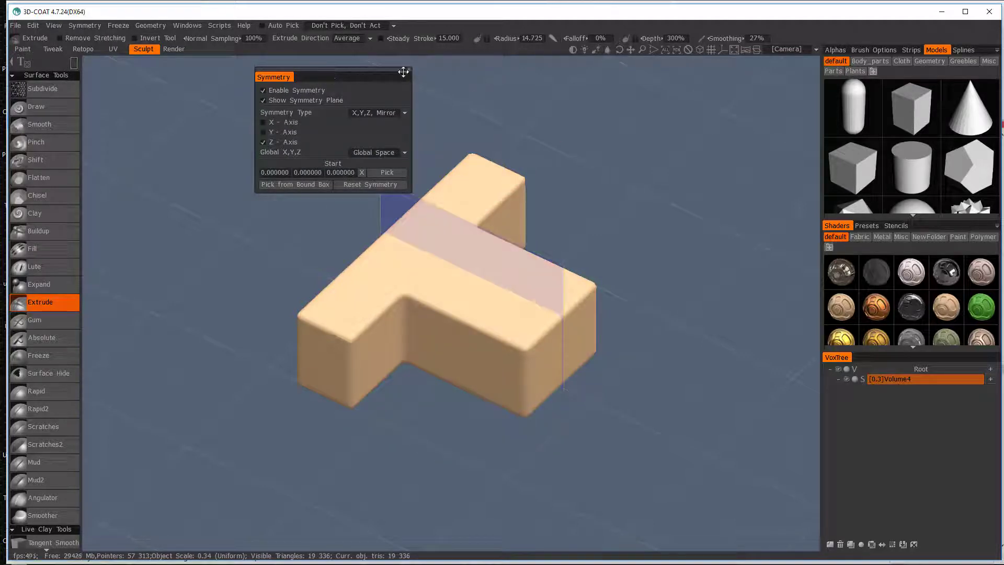
- Add the Y axis to the mirror symmetry and set the symmetry start point from the model's bounding box
left_click_drag(380, 73, 280, 77)
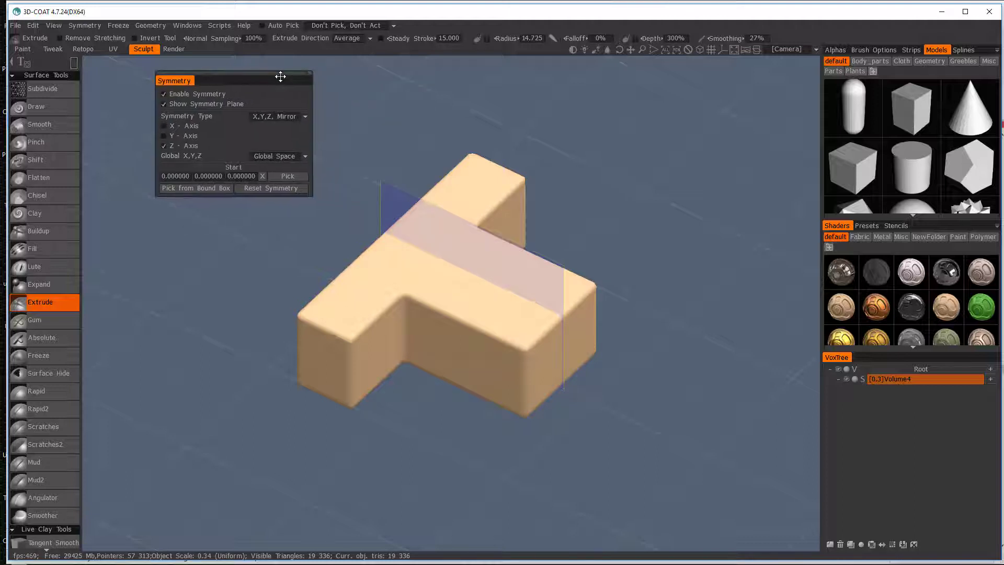
left_click(164, 137)
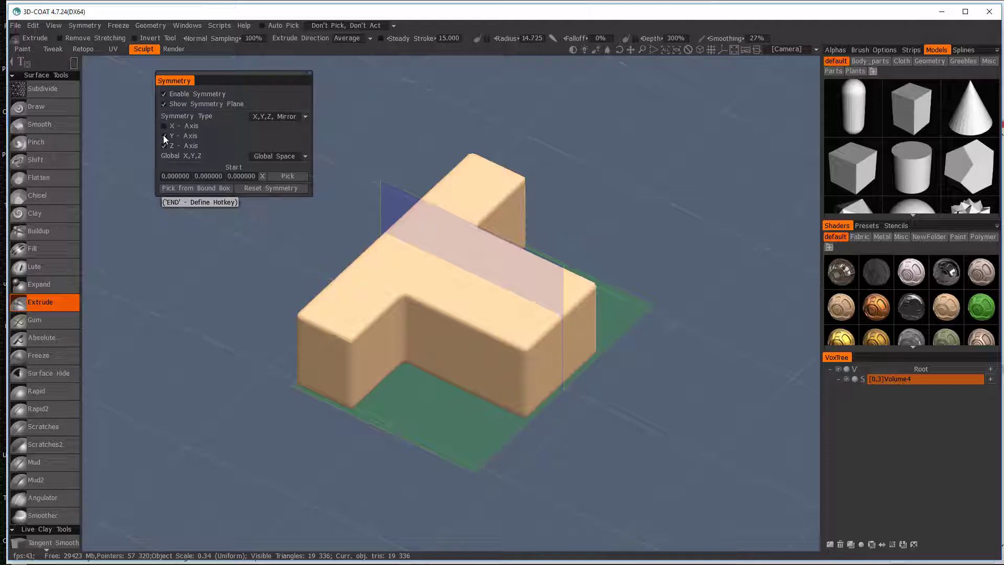
left_click(201, 188)
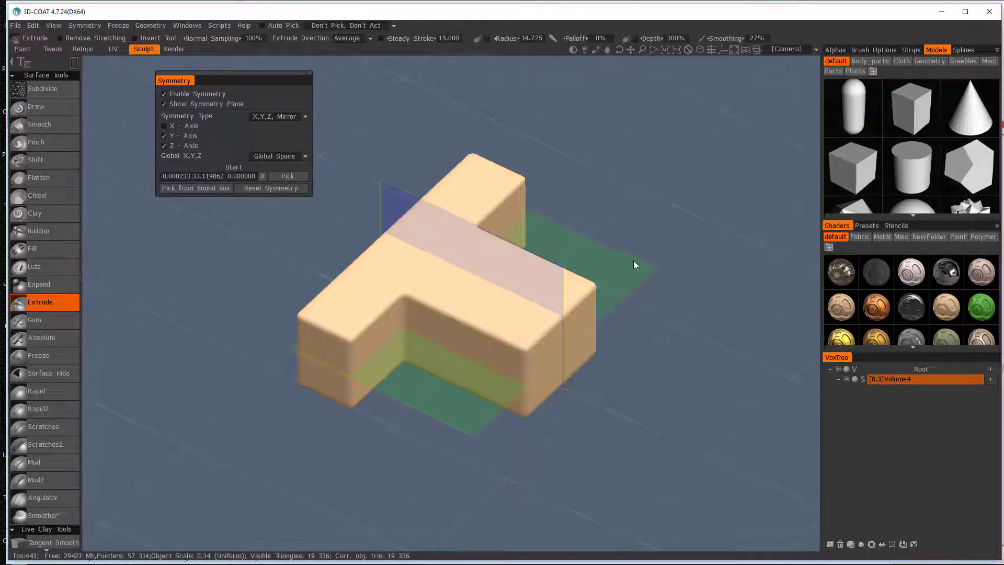
left_click_drag(644, 283, 603, 276)
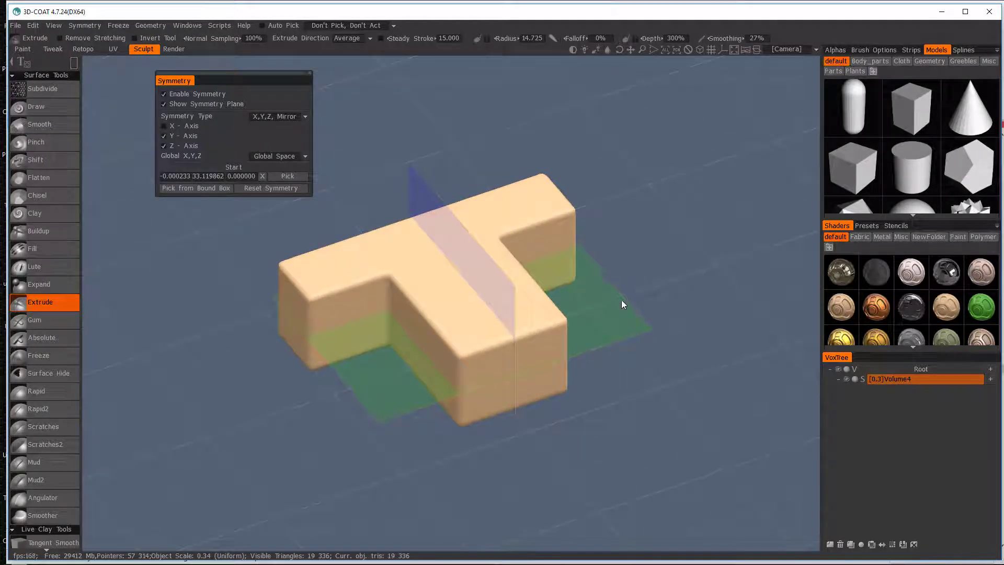
- Switch Extrude to the circle stroke shape with brush radius 18.694 and depth 58%, and preview the X-axis symmetry plane
mouse_move(74, 64)
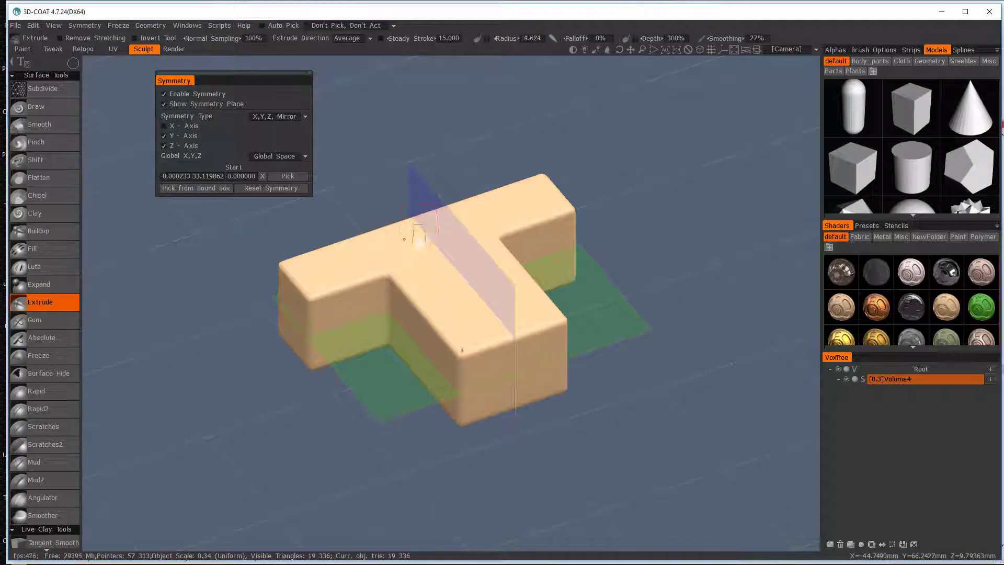
mouse_move(401, 239)
right_mouse_down()
mouse_move(425, 249)
mouse_move(431, 269)
right_mouse_up()
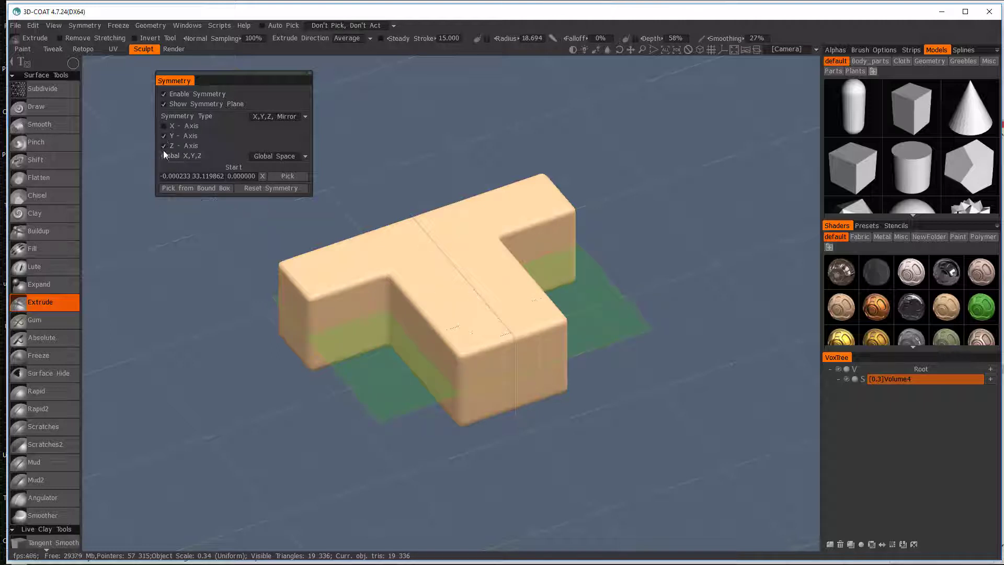
left_click(165, 126)
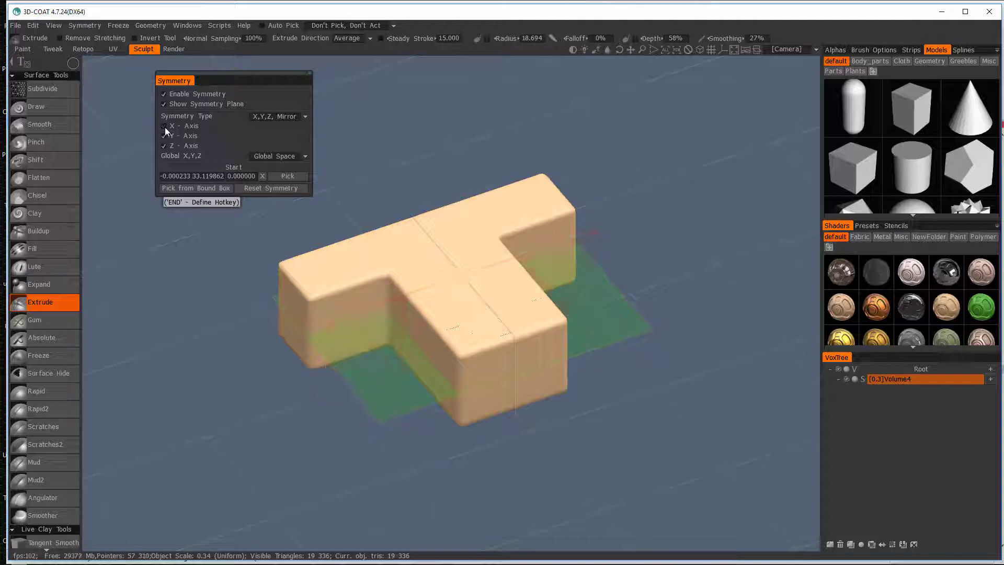
left_click(164, 145)
left_click(164, 146)
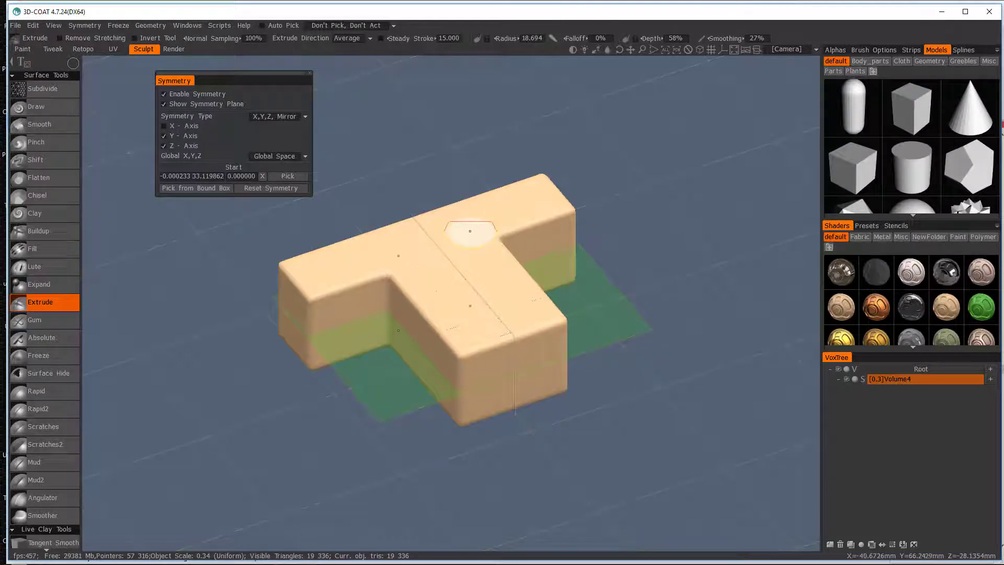
- Try extruding a mirrored pair of circles on the upper face of the T's crossbar
left_click_drag(461, 227, 475, 207)
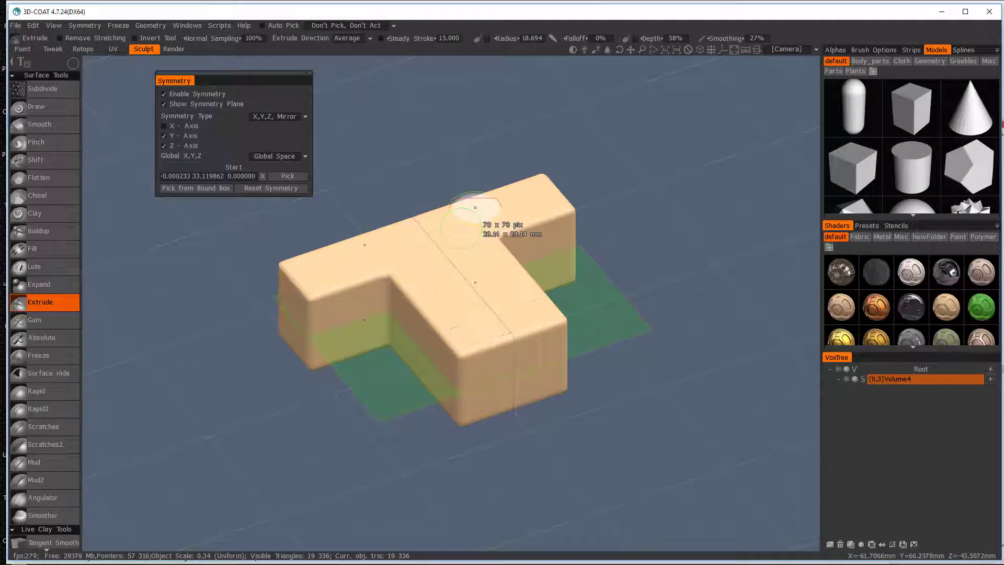
left_click(474, 207)
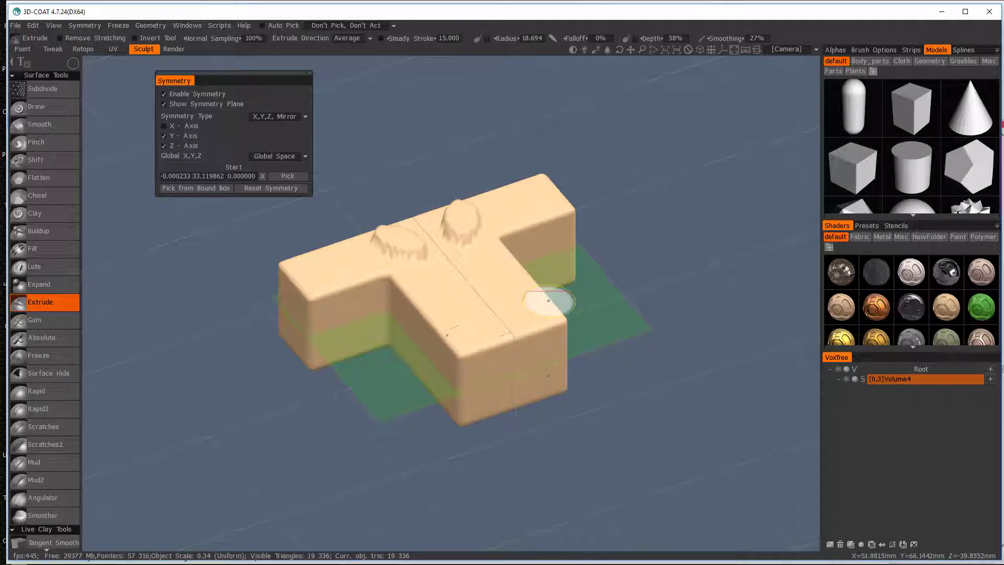
key("ctrl+z")
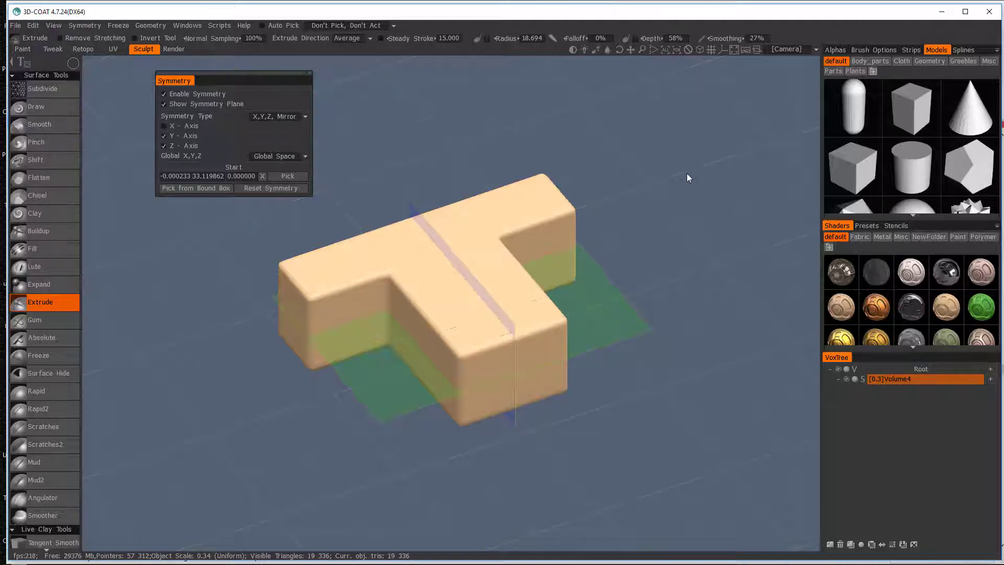
- Increase the T mesh's resolution to about 309,000 triangles and set the brush radius to 12.561
left_click_drag(688, 178, 638, 240, "shift")
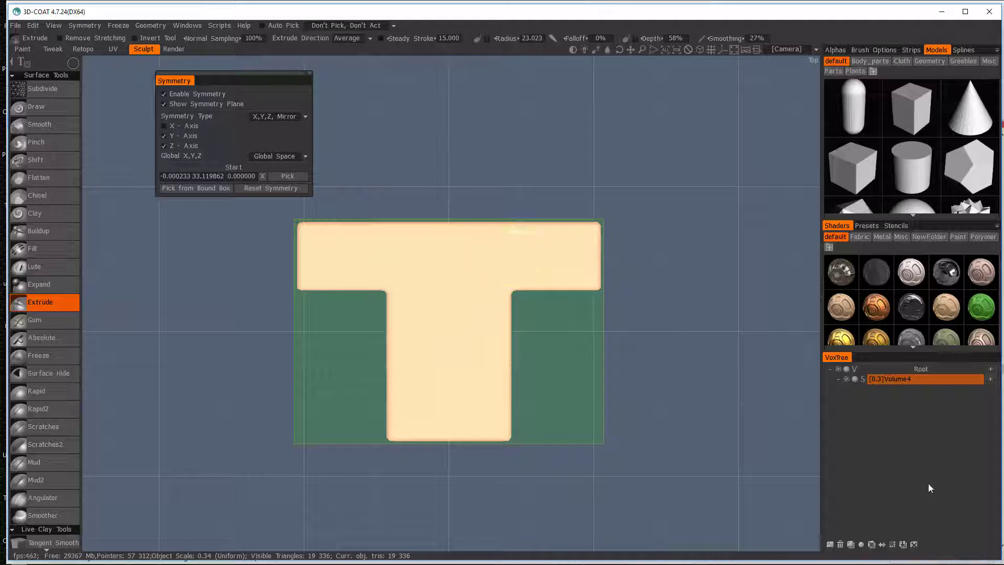
left_click(892, 545)
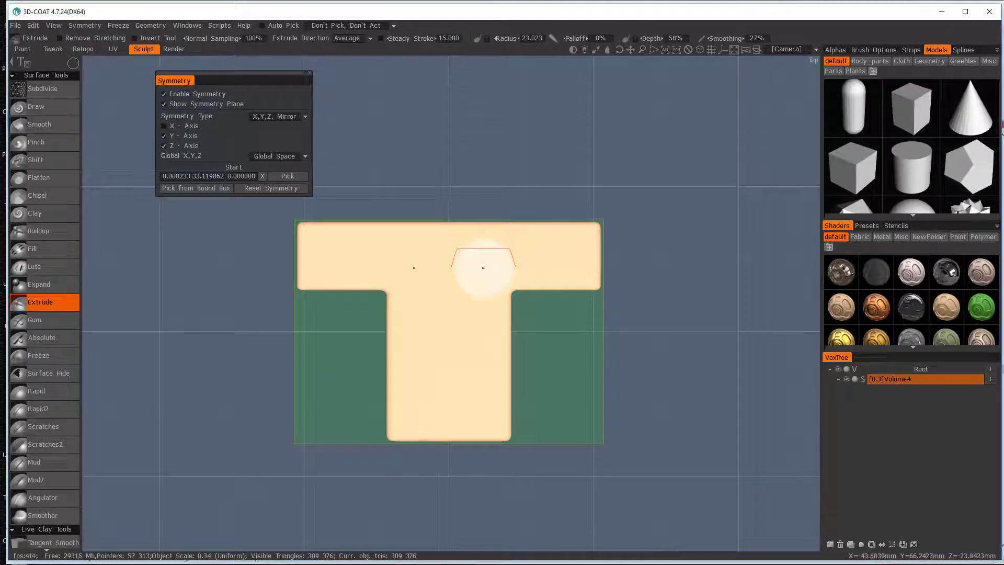
right_click_drag(480, 259, 465, 260)
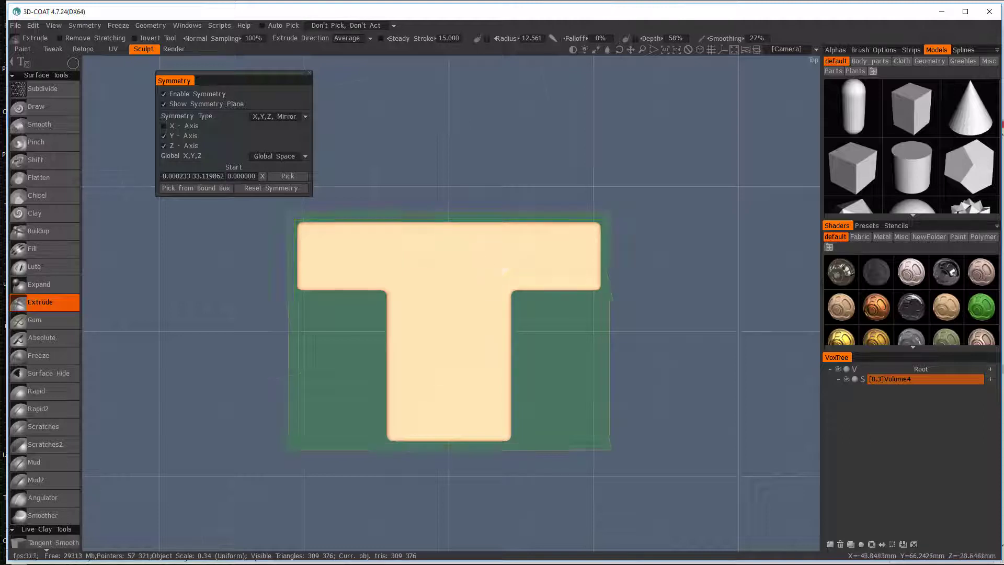
mouse_move(538, 199)
left_mouse_down()
mouse_move(553, 143)
mouse_move(481, 249)
mouse_move(511, 242)
mouse_move(471, 279)
left_mouse_up()
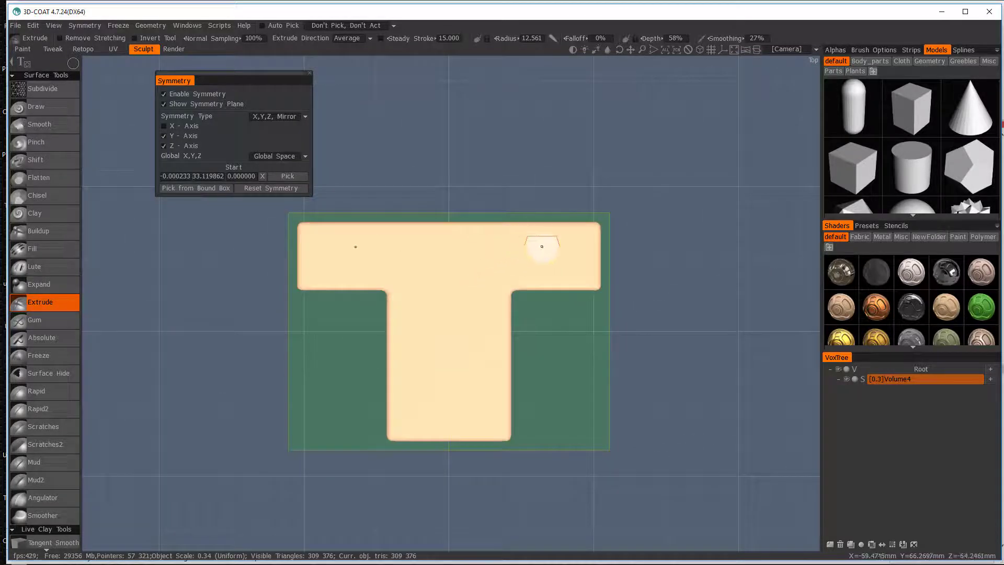
- Turn on cast shadows for the sculpt geometry
left_click(84, 25)
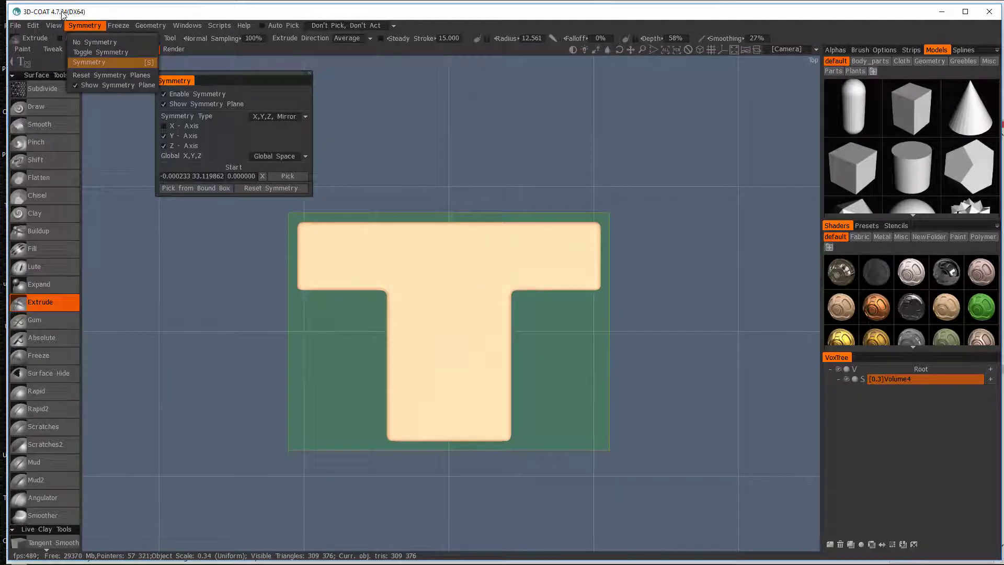
left_click(149, 25)
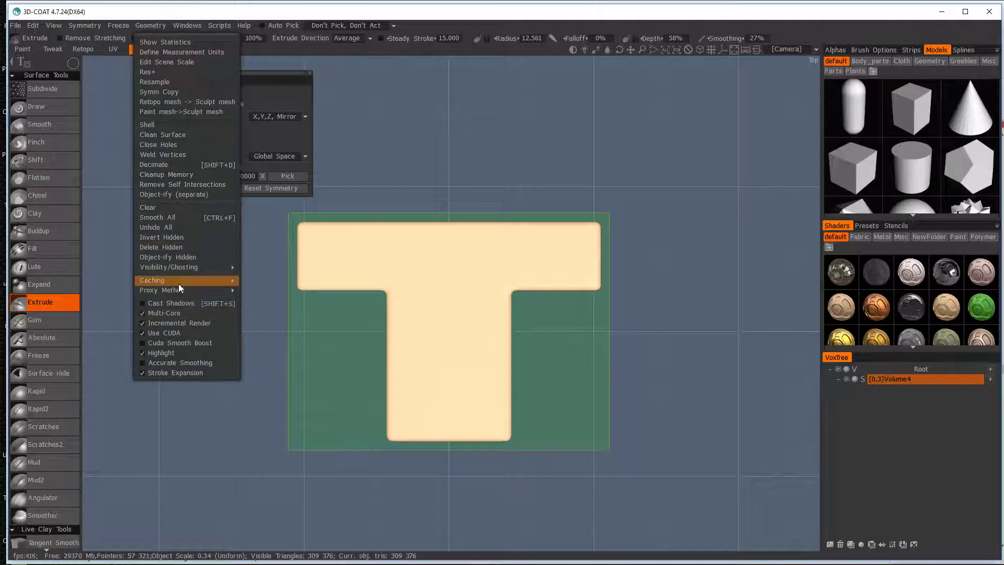
left_click(172, 303)
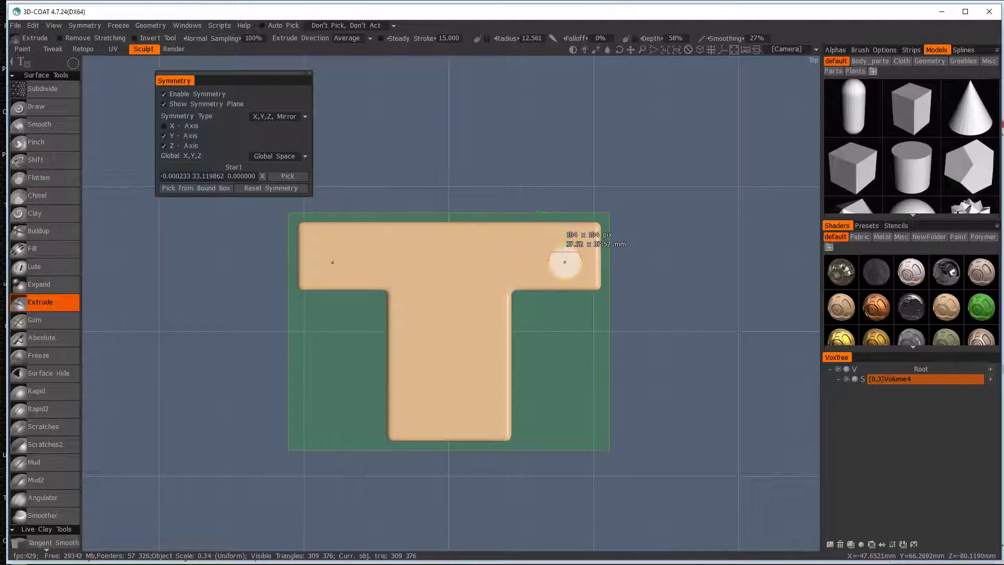
- Extrude mirrored pairs of round studs on the T's upper face near the crossbar ends, the crossbar's middle and the stem's foot
left_click_drag(565, 262, 559, 259)
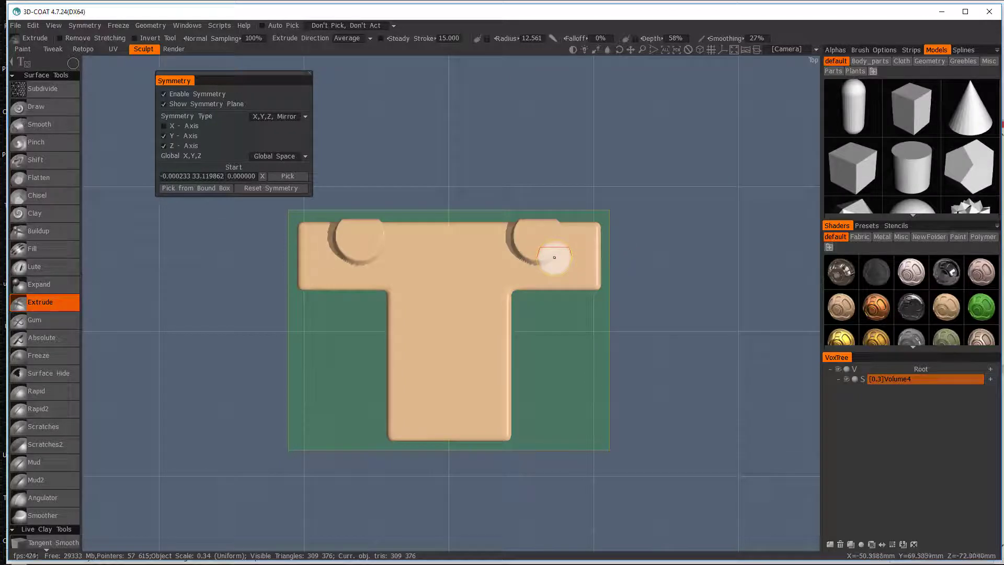
key("ctrl+z")
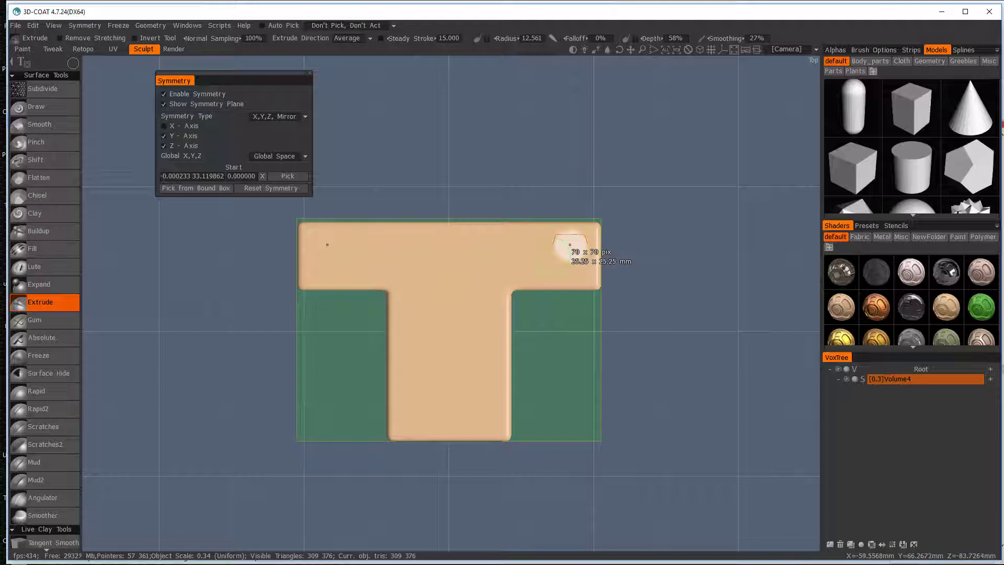
left_click(552, 256)
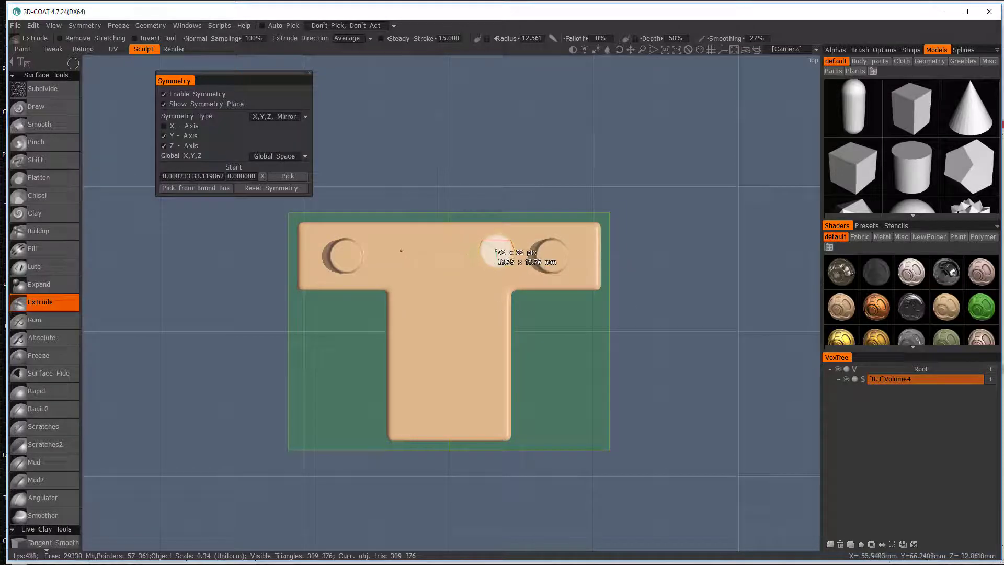
left_click(482, 255)
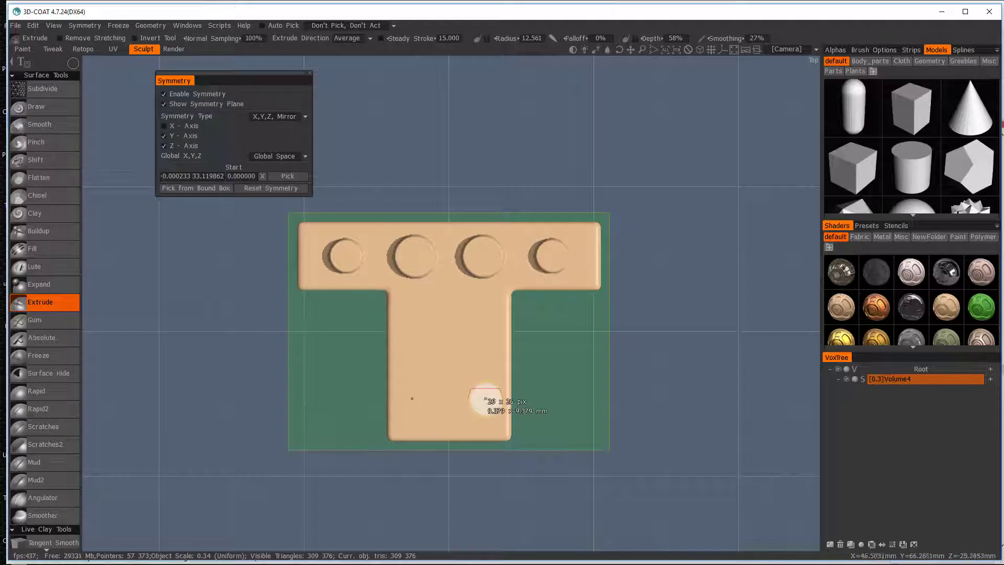
left_click(486, 393)
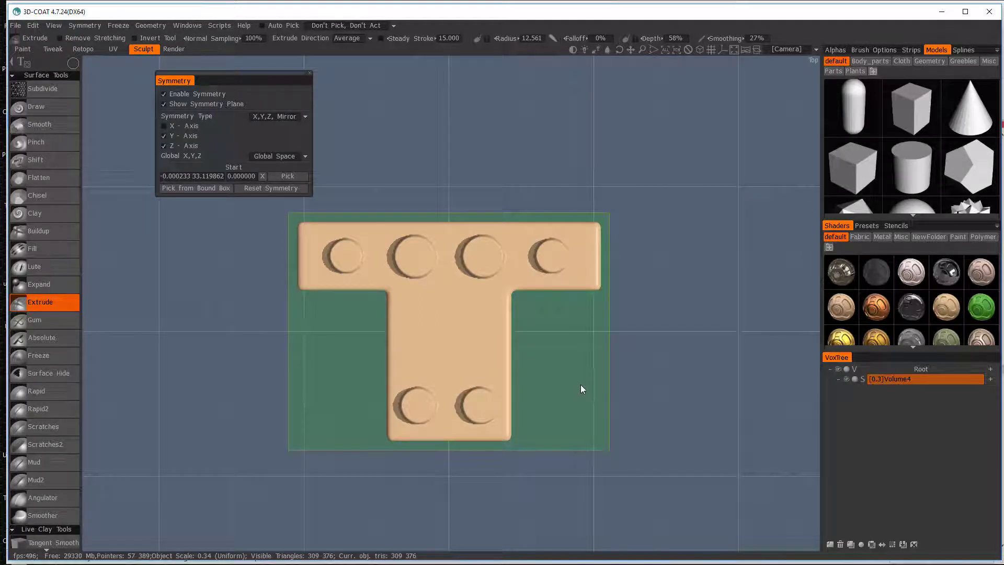
- Extrude round studs on the T's side: a large one near the stem's foot, and small pairs beside the crossbar and on its end face
left_click_drag(580, 384, 492, 256)
left_click_drag(503, 372, 561, 190)
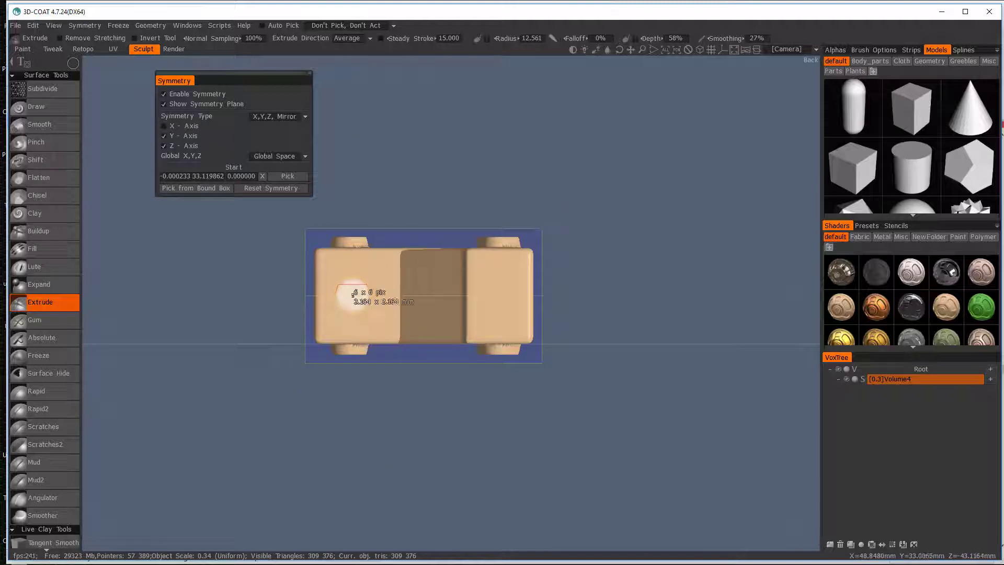
left_click(349, 293)
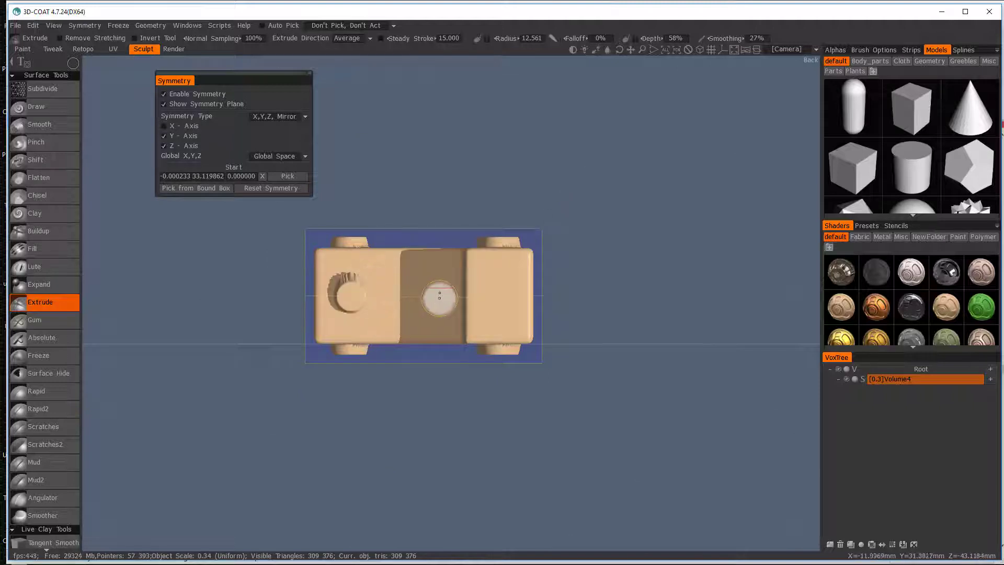
left_click(435, 273)
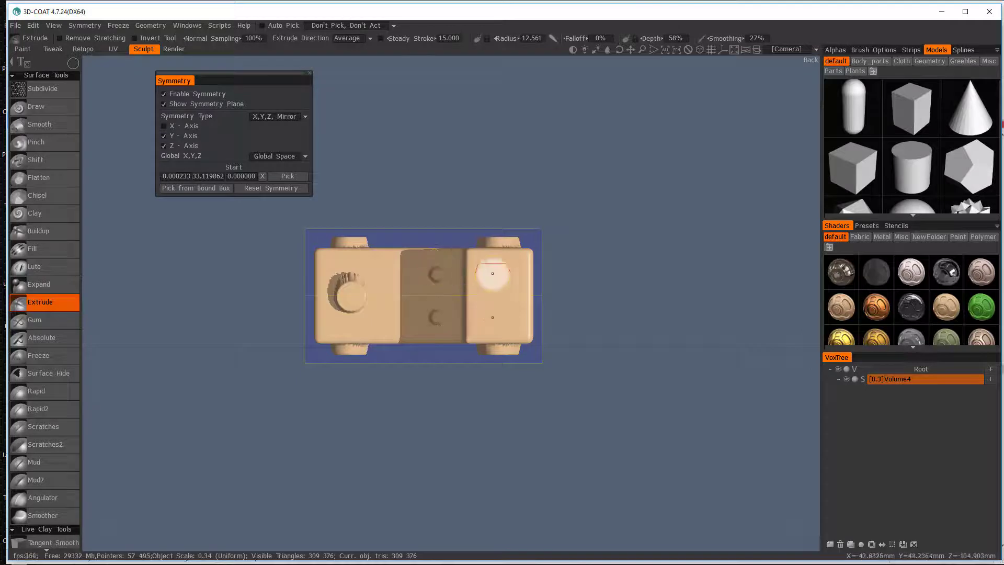
left_click(500, 274)
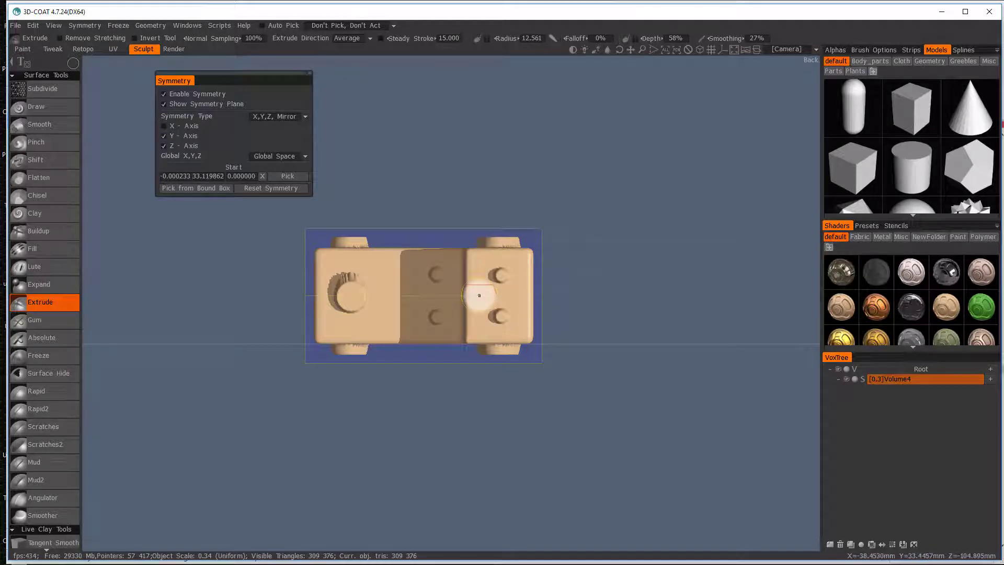
- Invert the Extrude tool and recess a mirrored pair of round dimples midway along the stem's upper face
mouse_move(421, 273)
left_mouse_down("alt")
mouse_move(670, 306)
mouse_move(607, 353)
mouse_move(477, 336)
mouse_move(575, 345)
left_mouse_up("alt")
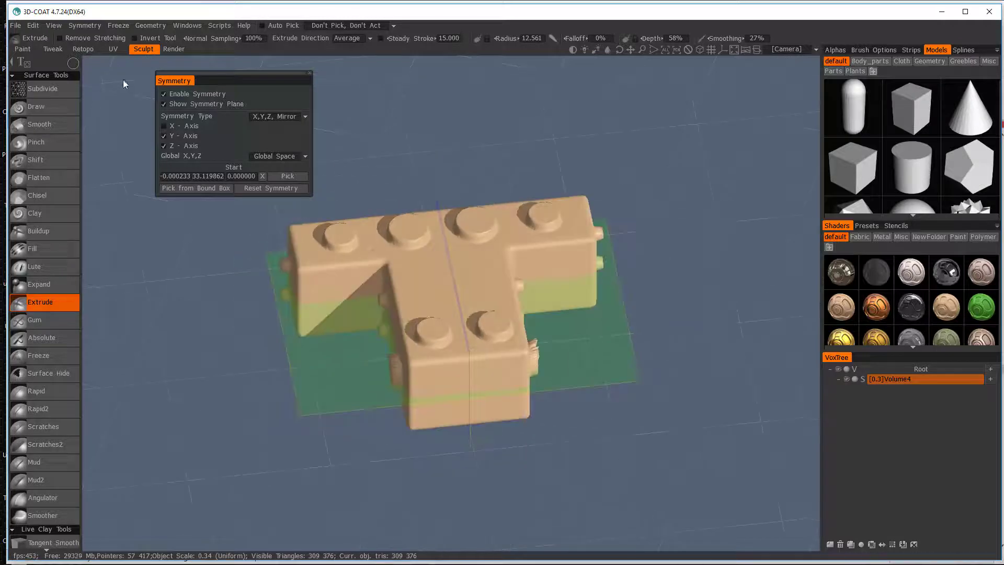
left_click(134, 39)
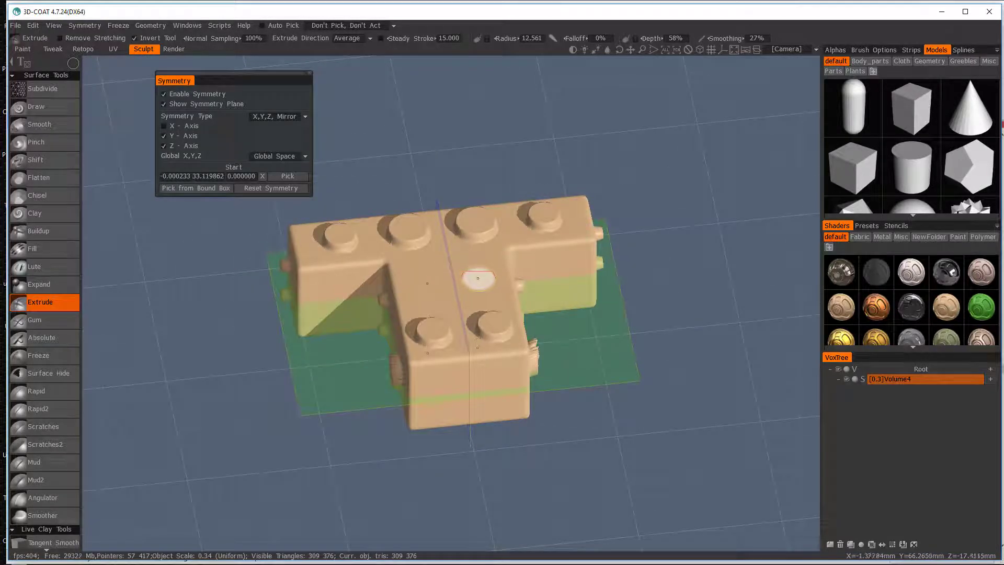
left_click_drag(477, 277, 466, 325, "alt+shift")
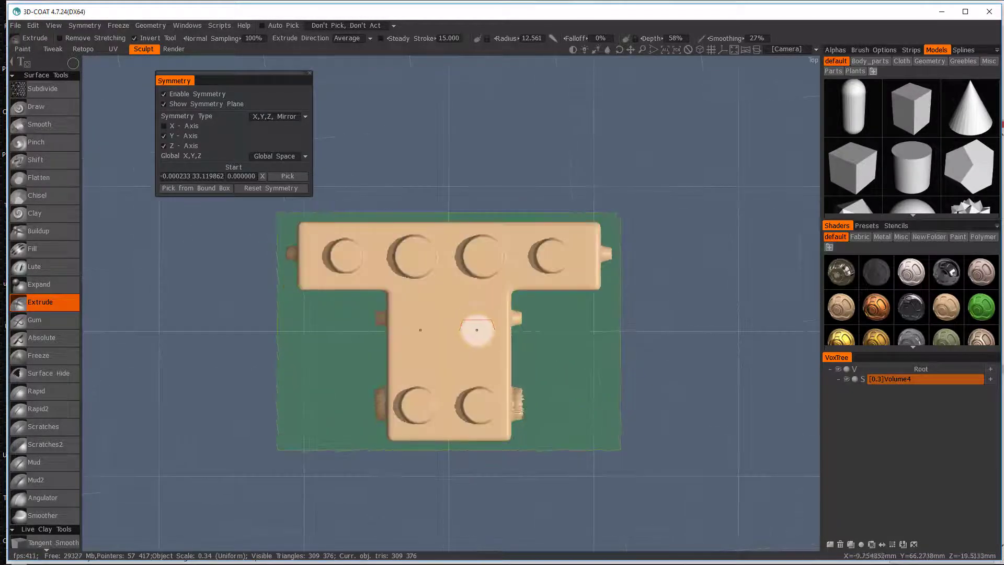
left_click(479, 331)
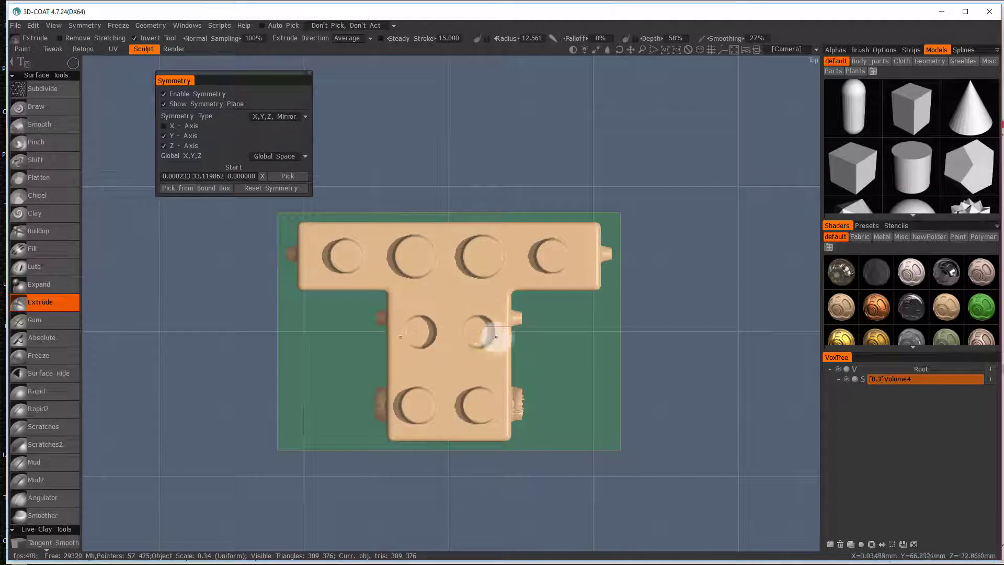
left_click_drag(476, 349, 506, 213, "alt+shift")
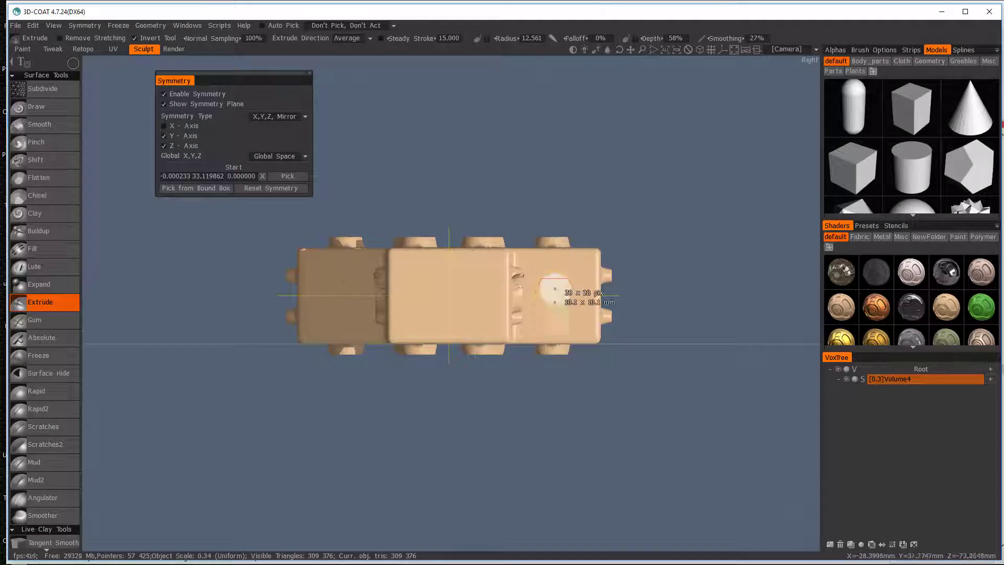
- Recess round dimples in the crossbar's stem-side faces, two mirrored pairs along its back face, and one pair in the stem's end face
left_click_drag(356, 303, 680, 285, "alt+shift")
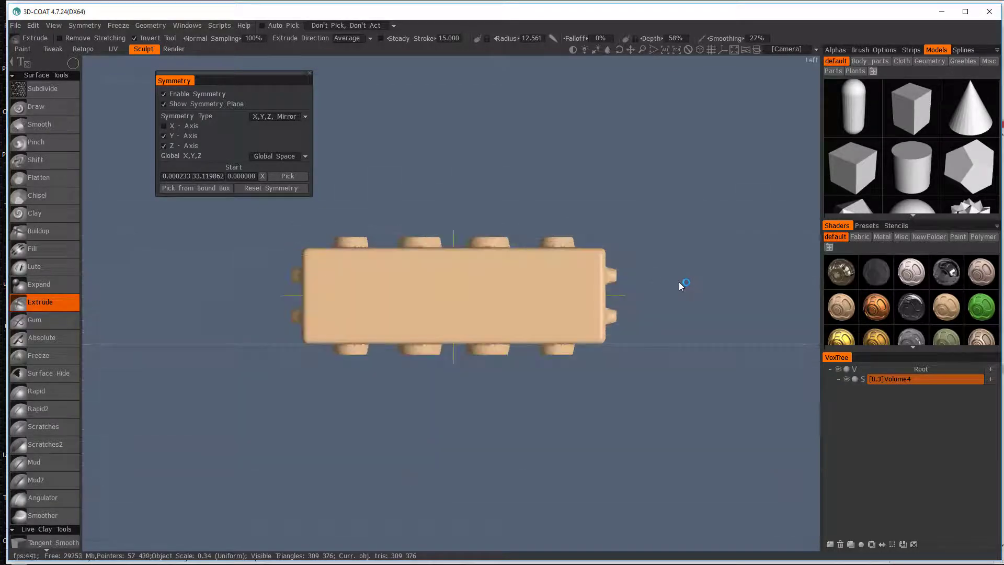
left_click(566, 296)
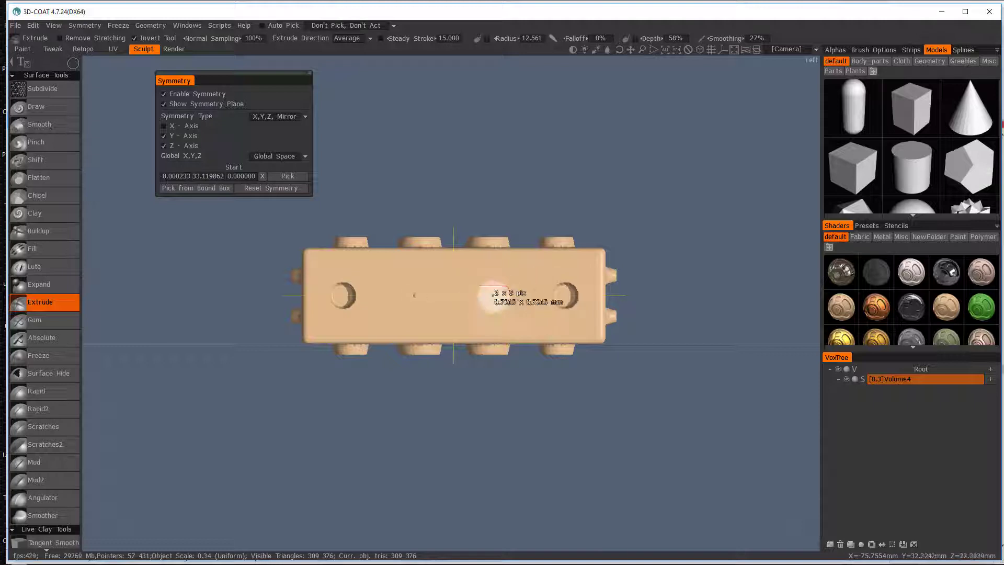
left_click(503, 283)
mouse_move(439, 314)
left_mouse_down("alt")
mouse_move(502, 381)
mouse_move(708, 316)
mouse_move(762, 318)
mouse_move(708, 280)
left_mouse_up("alt")
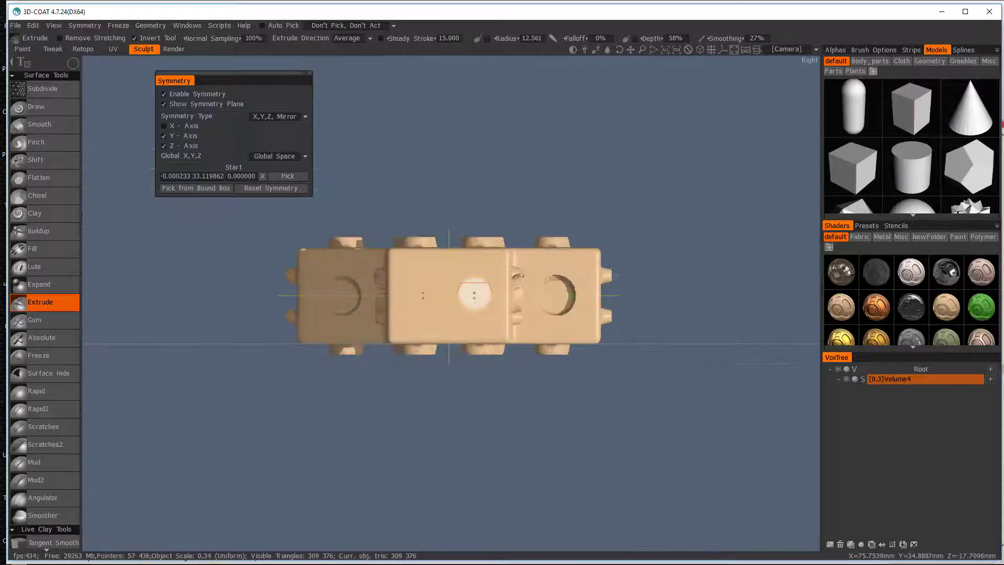
left_click(477, 294)
left_click_drag(459, 262, 692, 336, "alt")
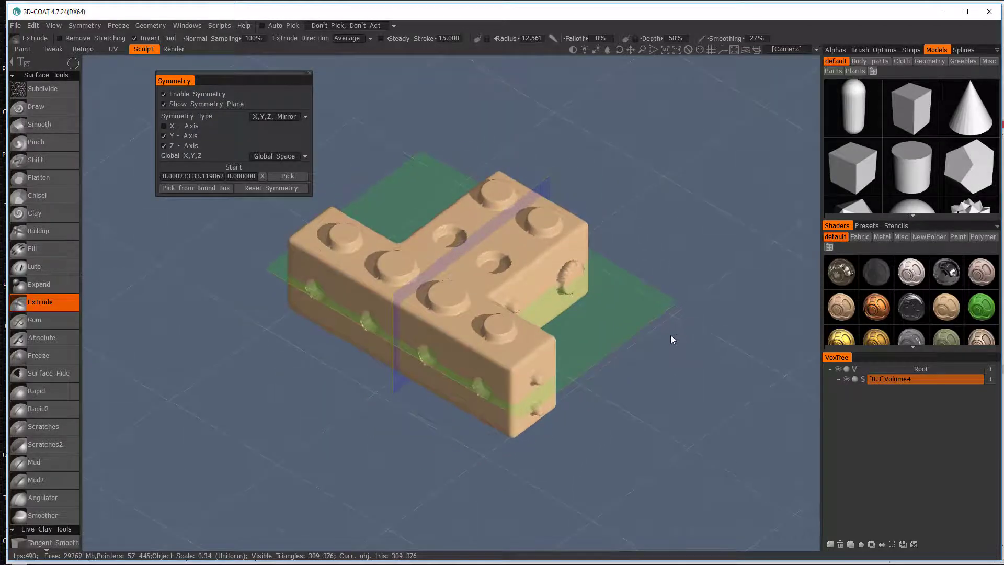
- Apply Smooth All to the whole T sculpt with an increased smoothing degree, keeping sharp edges from boolean operations
left_click(151, 25)
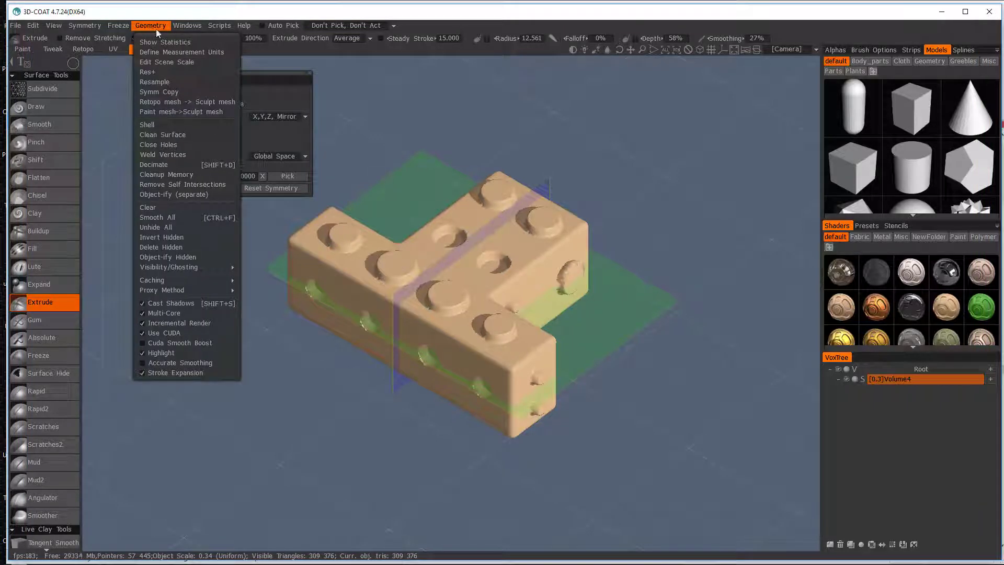
left_click(171, 218)
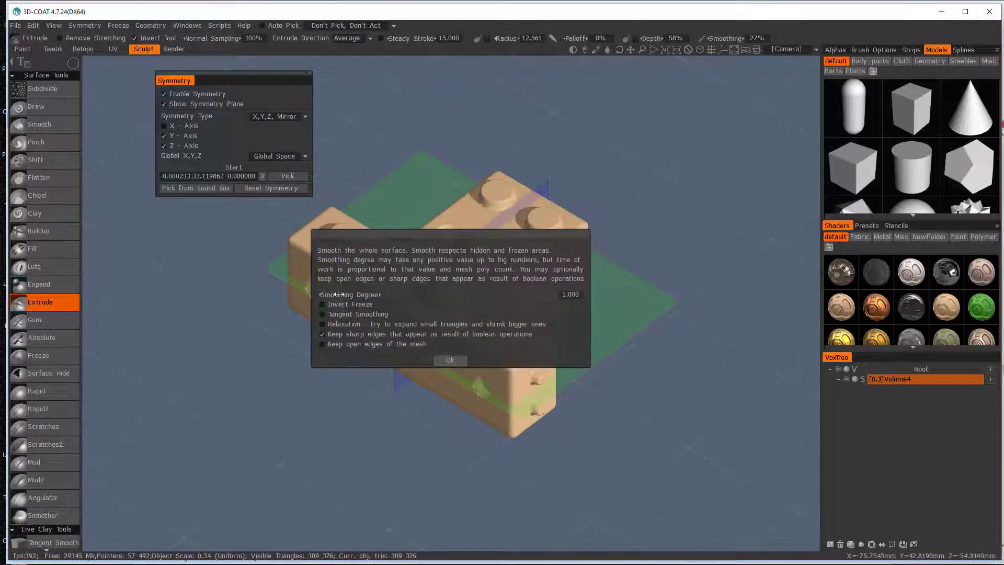
left_click_drag(338, 294, 367, 298)
left_click(439, 360)
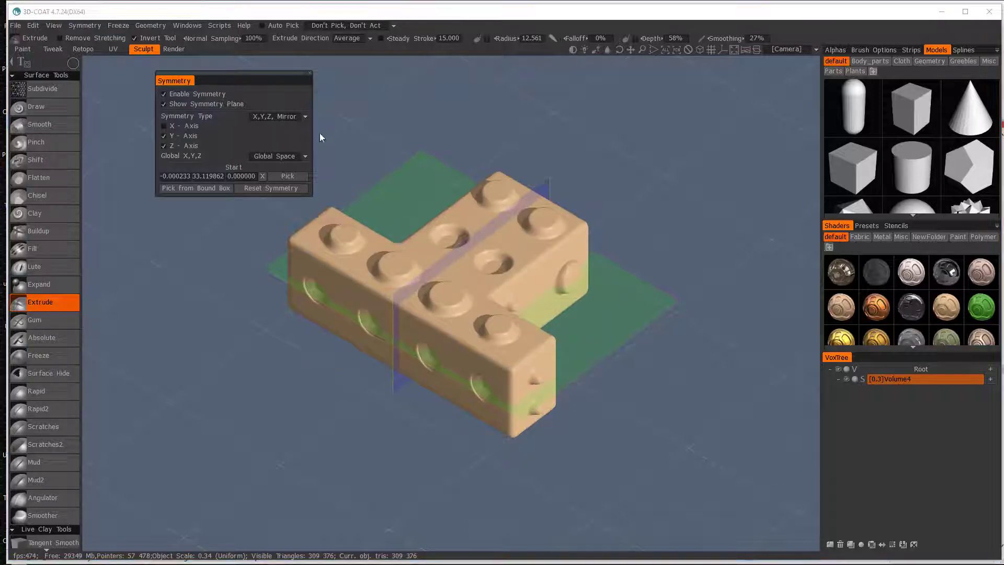
left_click(150, 26)
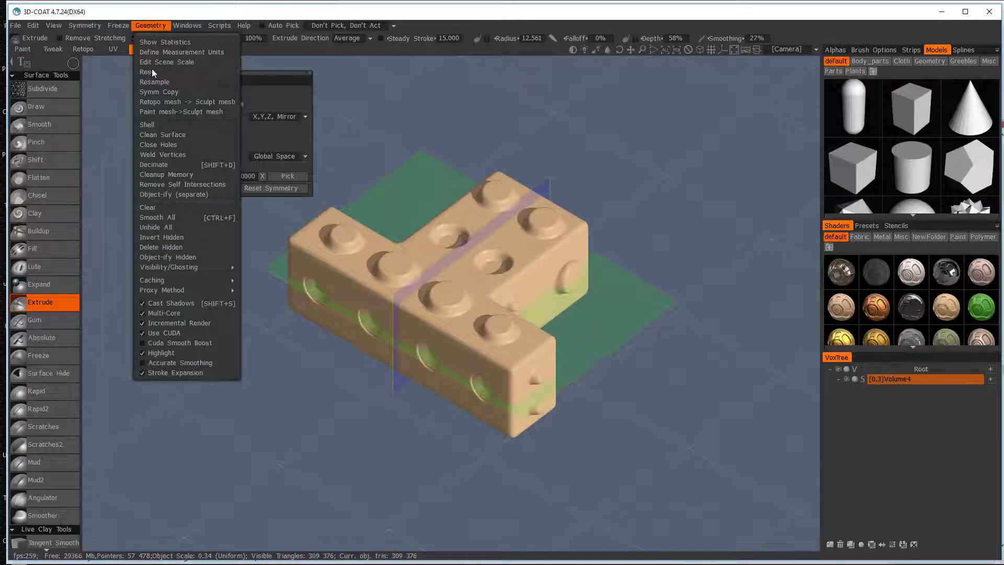
left_click(199, 167)
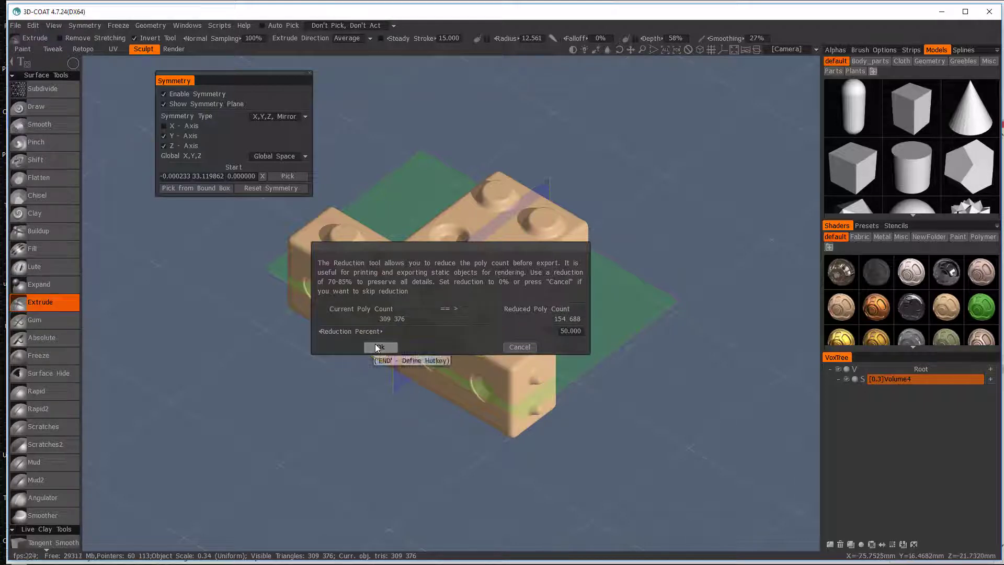
left_click(520, 347)
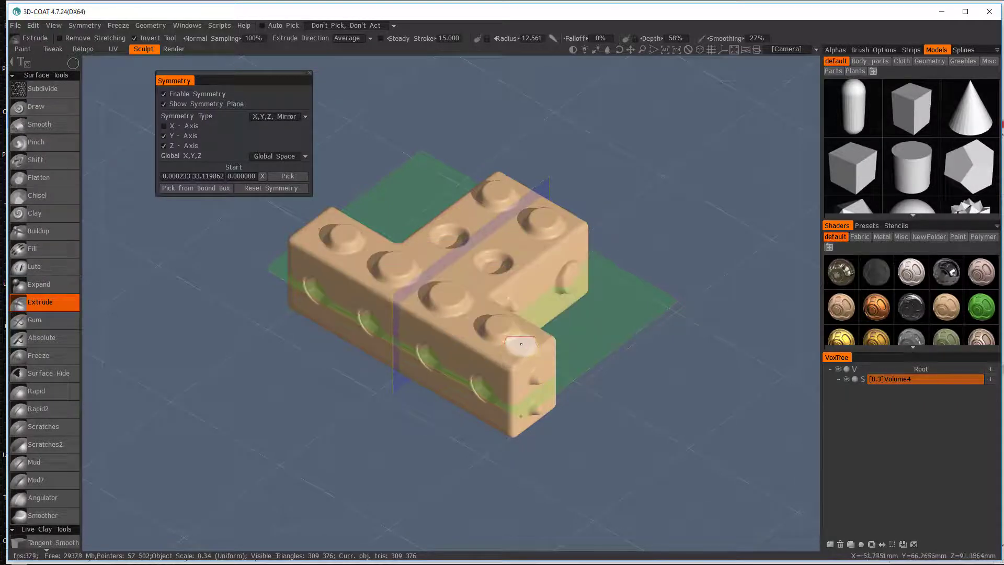
- Export the sculpted object to the Documents folder as Untitled-HI.obj with 0% reduction
left_click(16, 25)
mouse_move(58, 171)
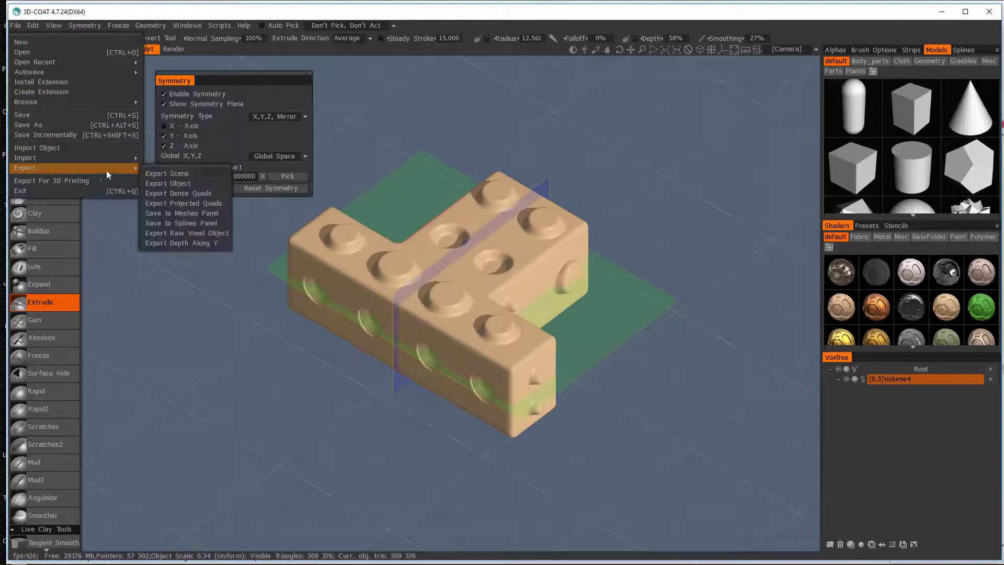
left_click(169, 183)
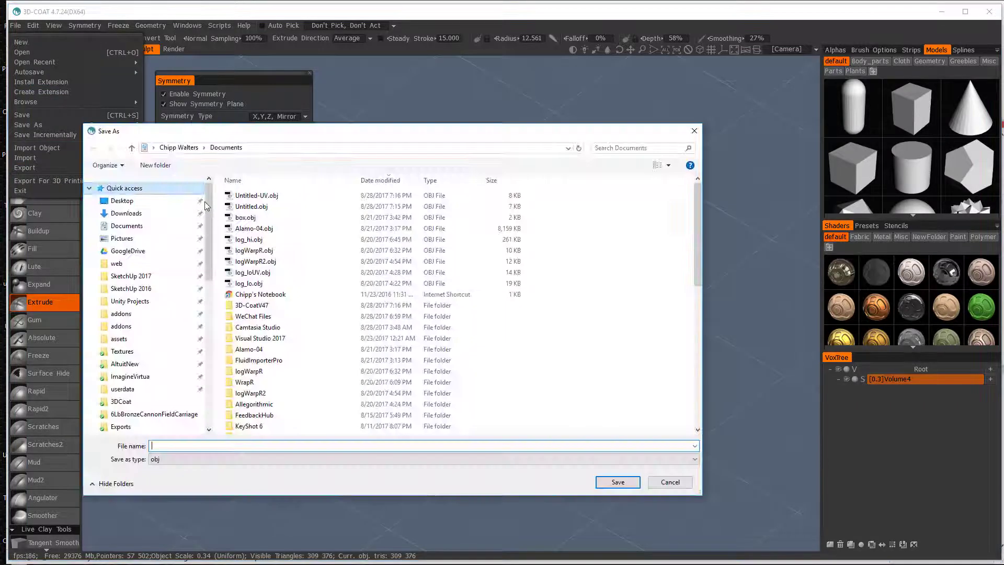
left_click(252, 206)
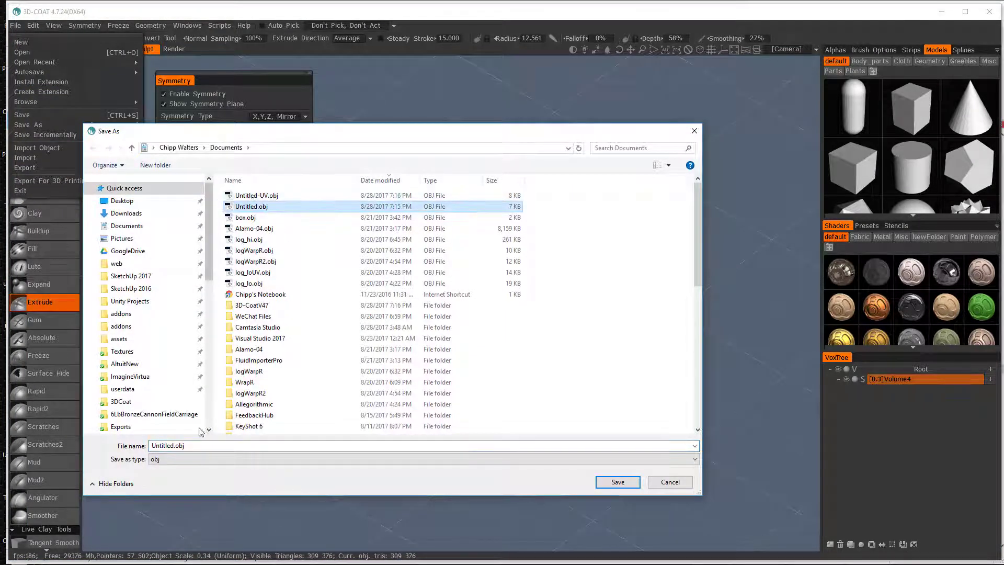
double_click(176, 446)
type("-")
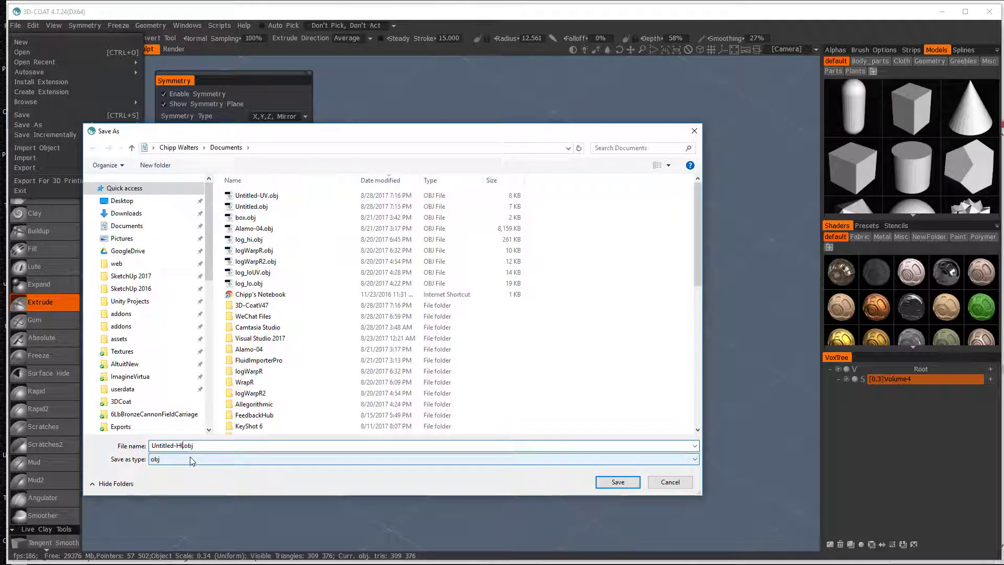
type("Hi")
left_click(617, 482)
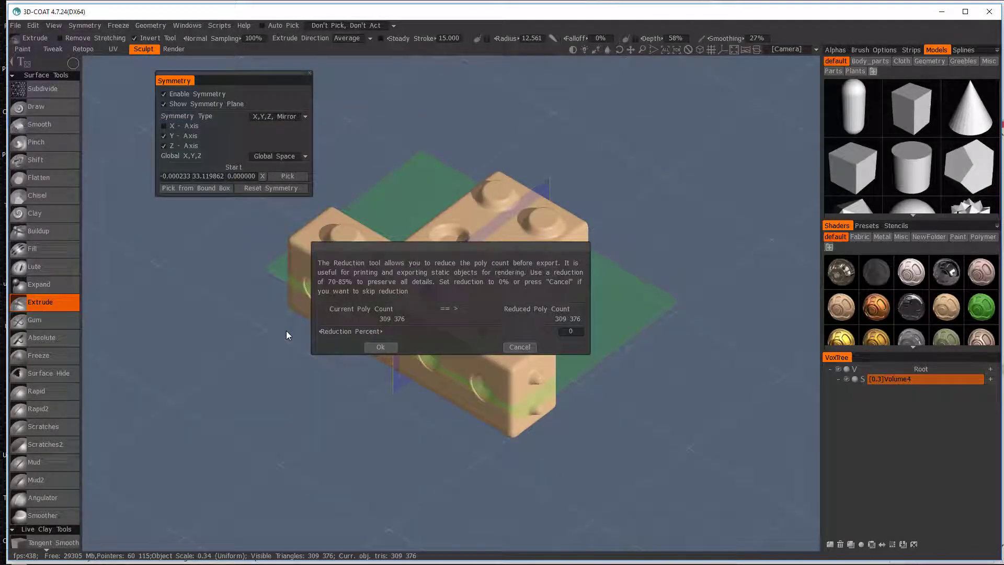
left_click(387, 345)
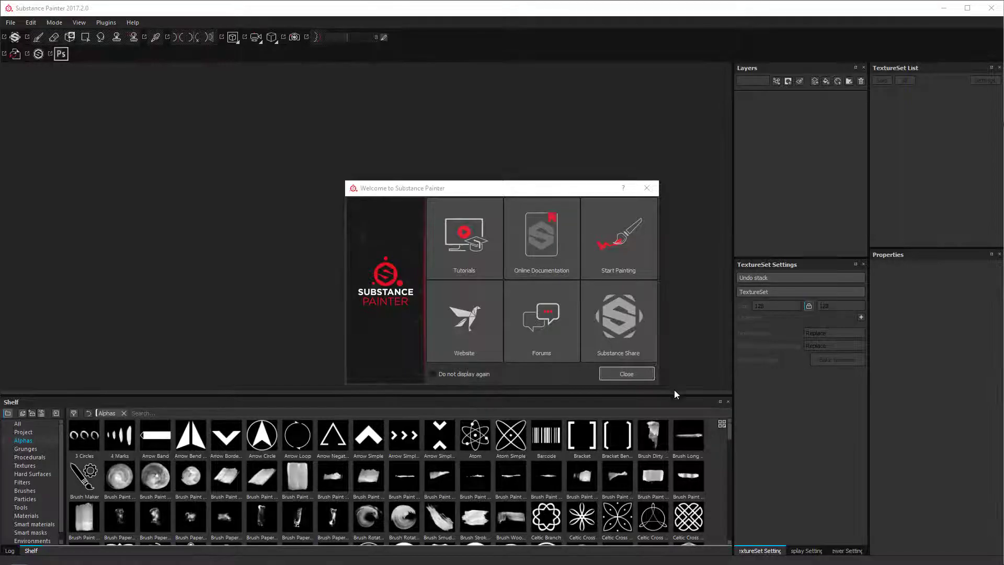
- Switch to Substance Painter and create a new project from the mesh Untitled-UV.obj in the Documents folder
left_click(627, 373)
left_click(10, 22)
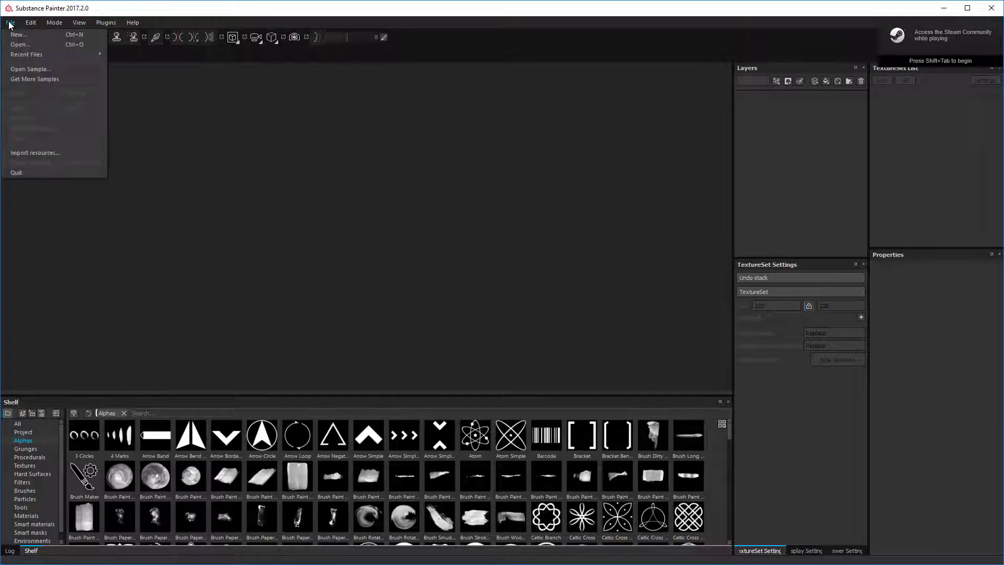
left_click(18, 34)
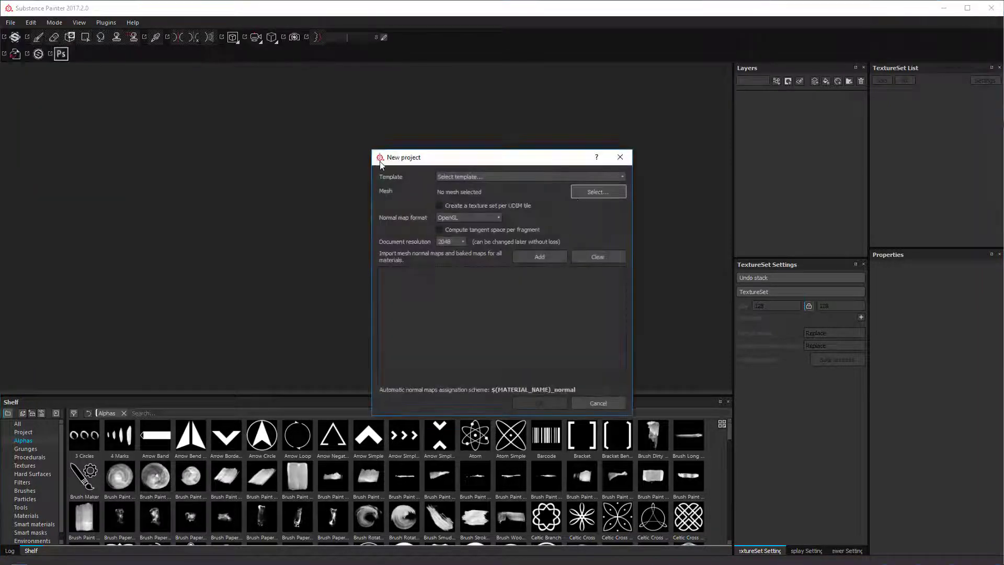
left_click(599, 191)
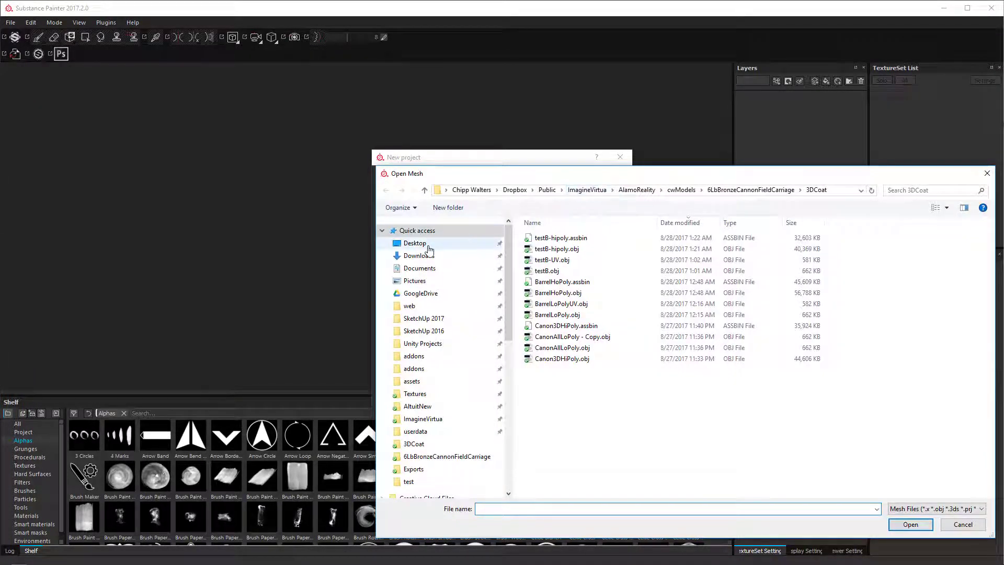
left_click(420, 267)
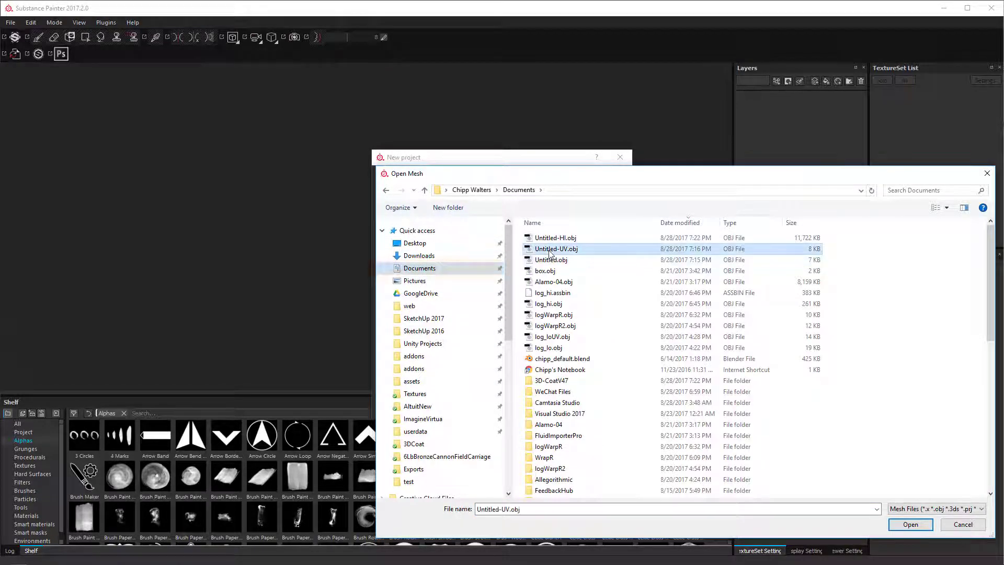
double_click(548, 249)
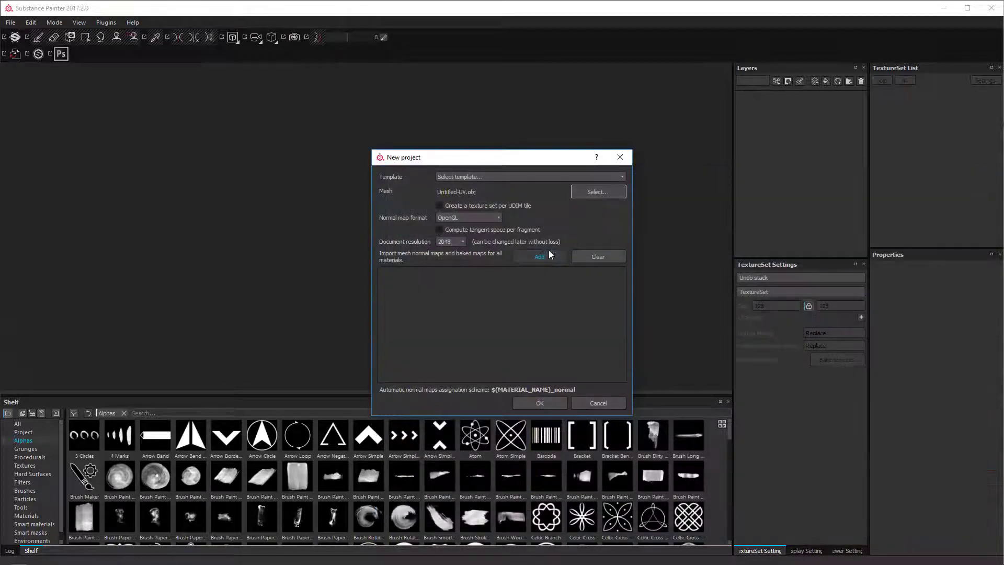
left_click(550, 405)
- Add Untitled-HI.obj as the high definition mesh in the texture baking settings
left_click_drag(560, 264, 337, 253, "alt")
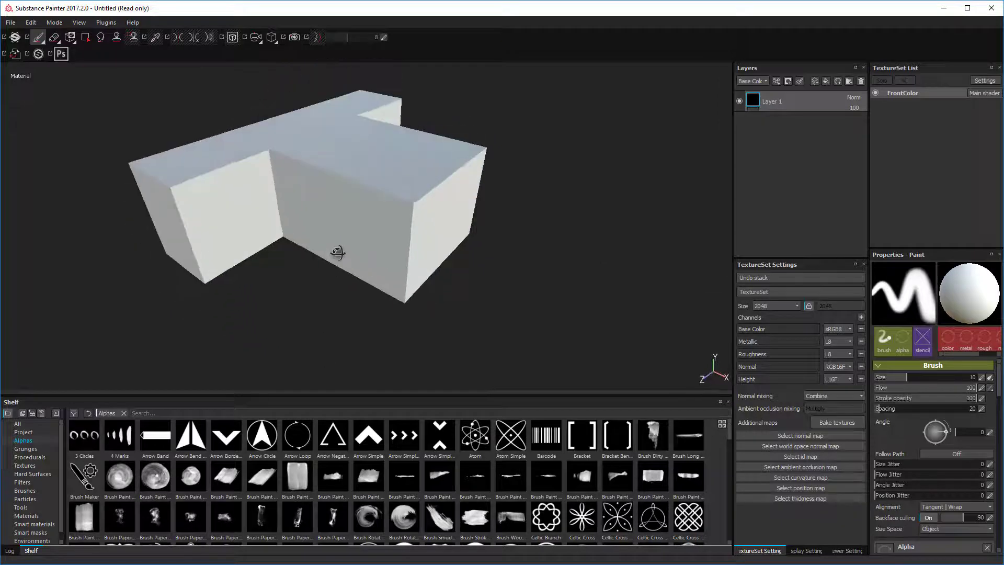
middle_click_drag(337, 253, 429, 282, "alt")
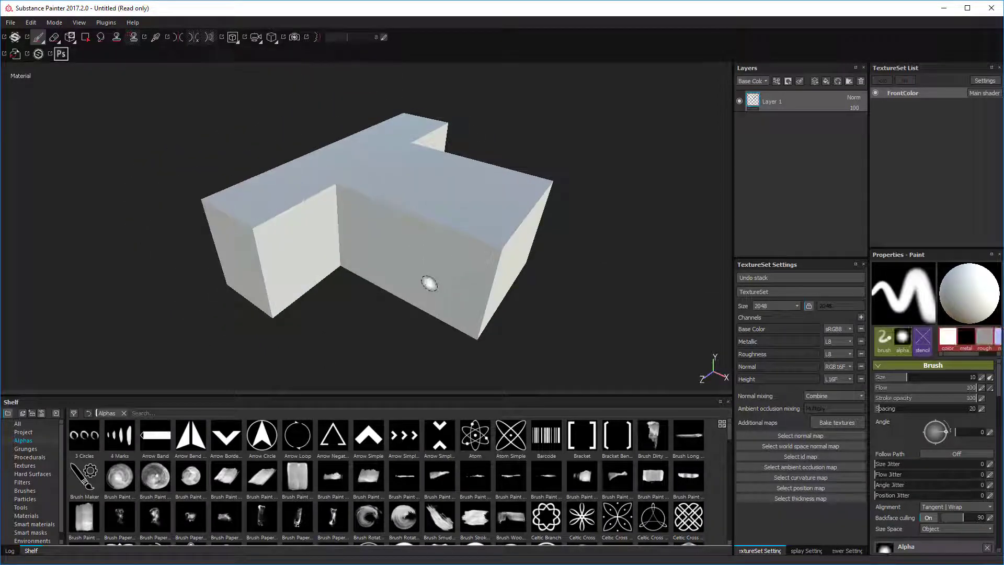
left_click(833, 423)
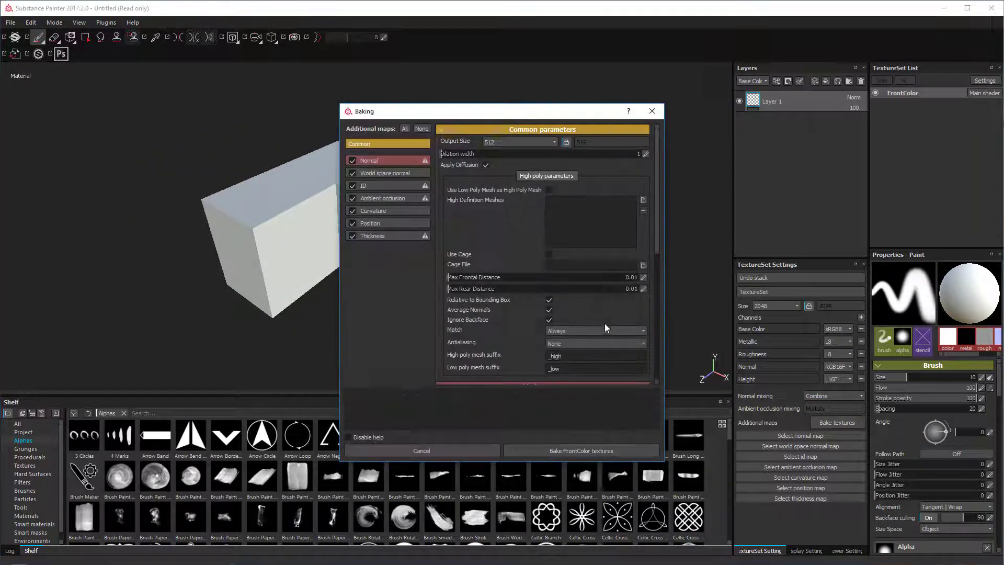
left_click(643, 200)
double_click(544, 191)
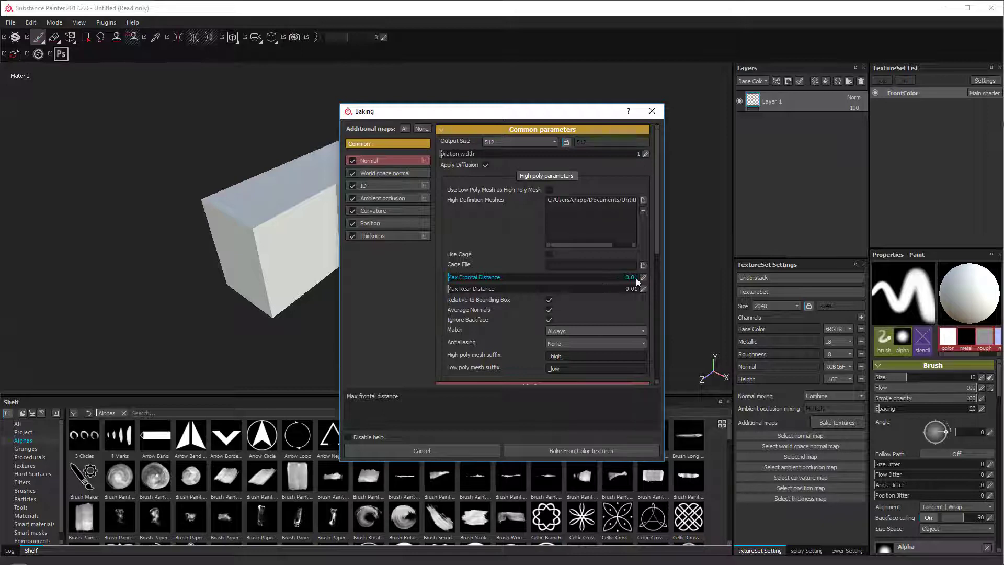
- Set the max frontal distance to 0.255, raise the max rear distance similarly, exclude the ID map, and bake the FrontColor textures
scroll(636, 277, "up", 1)
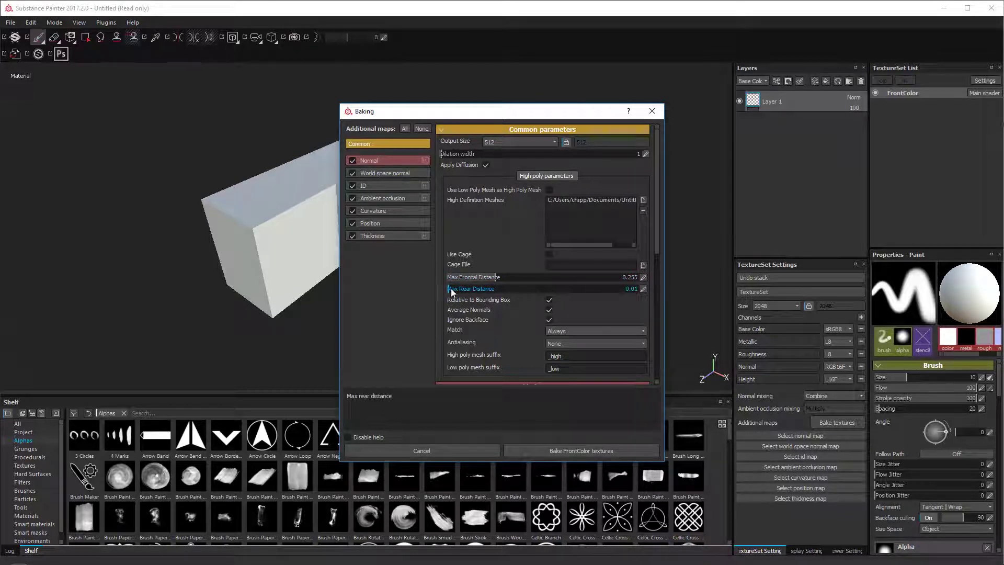
left_click_drag(451, 290, 495, 290)
left_click(352, 186)
left_click(593, 450)
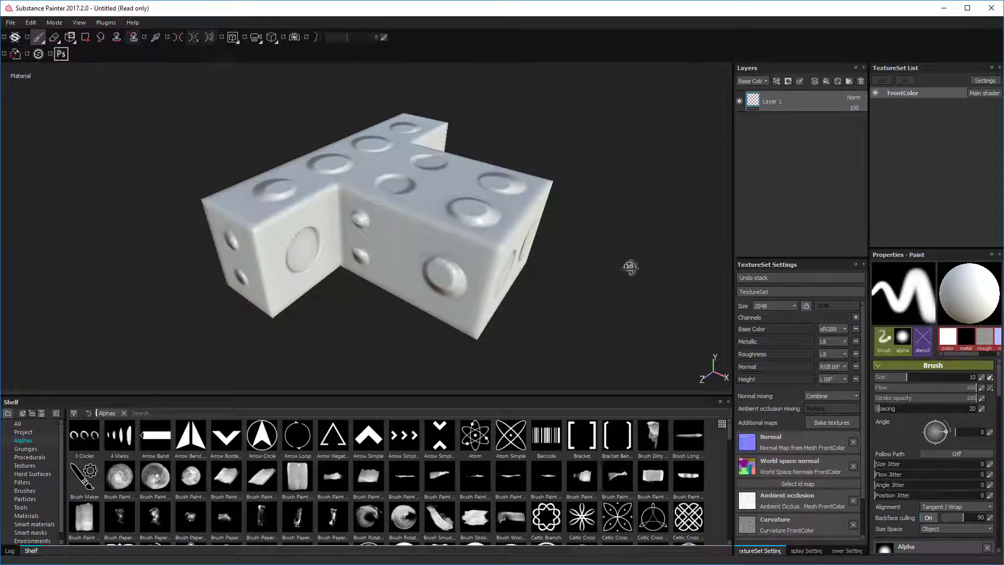
- Remove the baked normal, world space normal, ambient occlusion, curvature, position and thickness maps from the FrontColor texture set
mouse_move(630, 269)
left_mouse_down("alt")
mouse_move(539, 226)
mouse_move(443, 243)
mouse_move(437, 303)
mouse_move(350, 262)
mouse_move(221, 240)
mouse_move(190, 258)
mouse_move(300, 260)
mouse_move(253, 247)
mouse_move(410, 284)
mouse_move(571, 227)
mouse_move(638, 285)
mouse_move(542, 266)
mouse_move(343, 258)
mouse_move(531, 275)
mouse_move(604, 266)
mouse_move(652, 233)
mouse_move(558, 210)
mouse_move(572, 271)
mouse_move(642, 264)
left_mouse_up("alt")
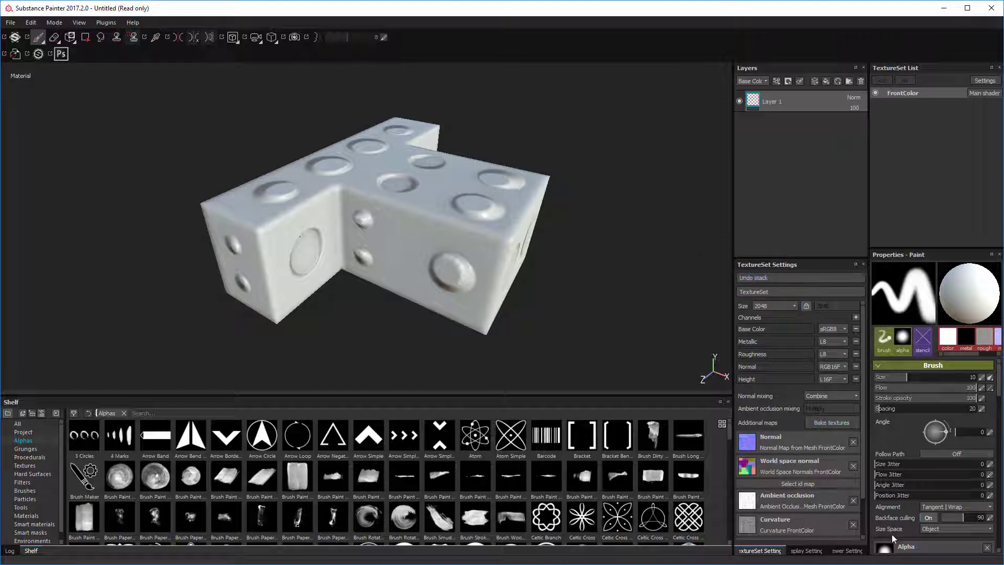
left_click(851, 442)
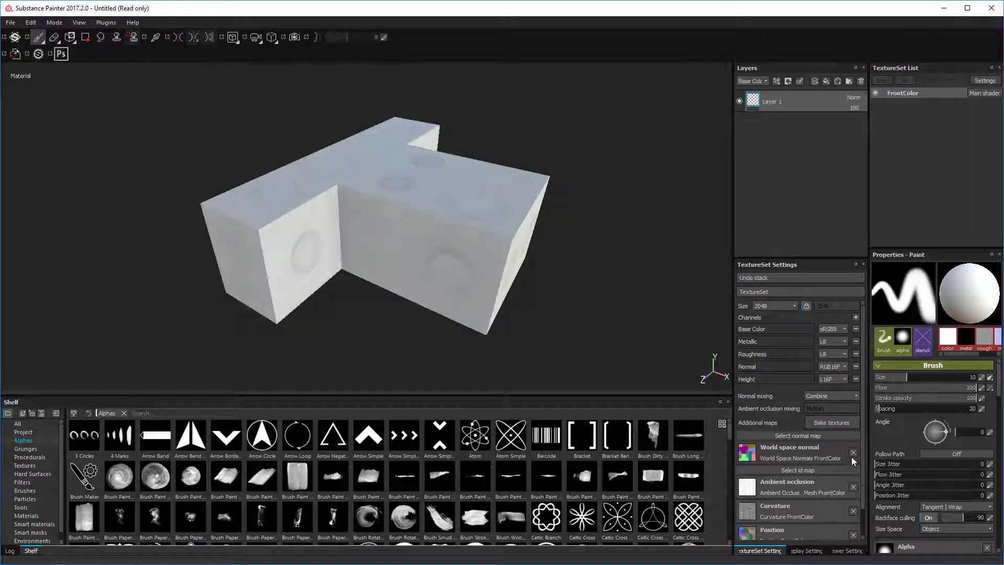
left_click(851, 456)
left_click(853, 469)
left_click(855, 485)
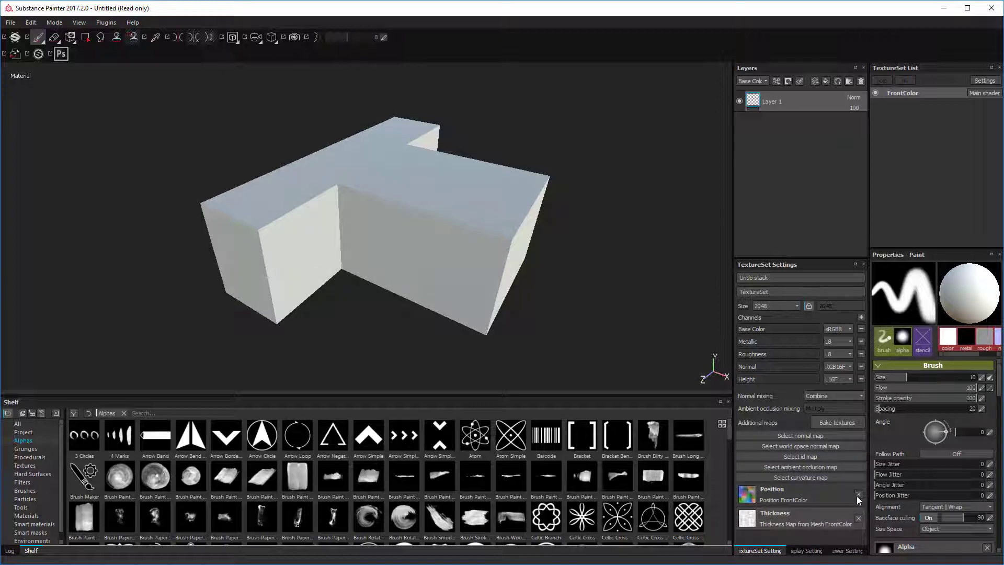
left_click(857, 496)
left_click(858, 505)
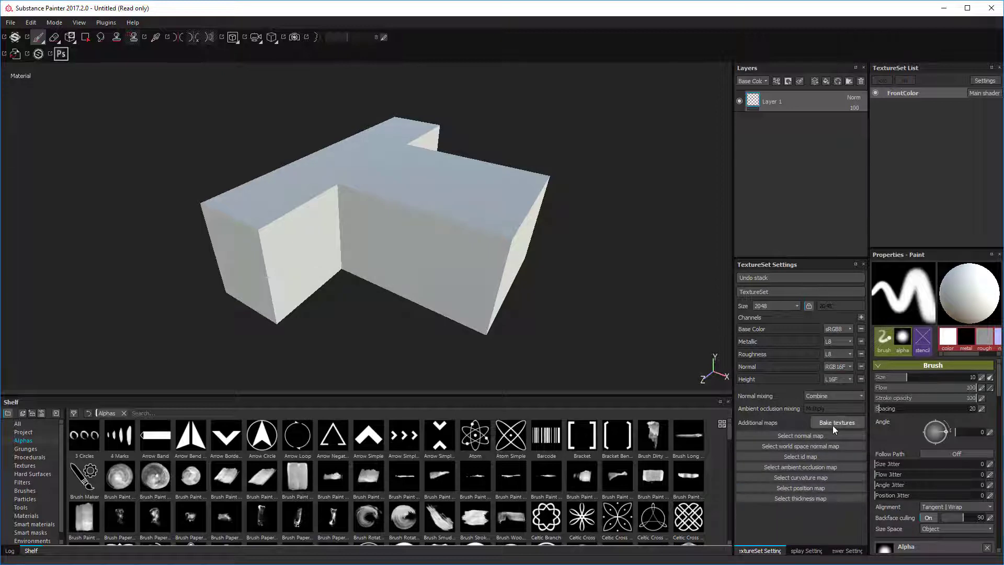
- Rebake the FrontColor textures at output size 512 with the max frontal and max rear distances both set to 0.52
left_click(833, 423)
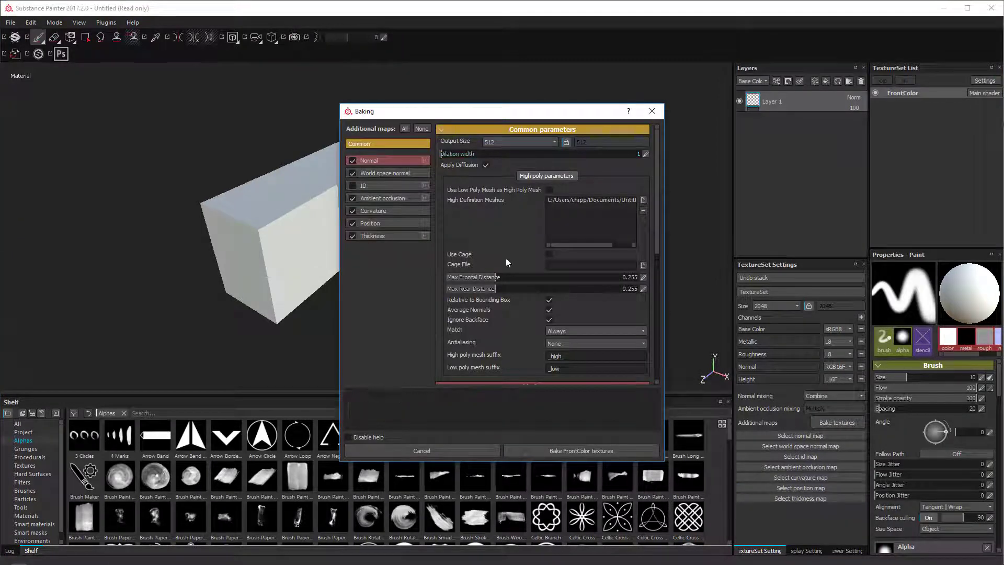
left_click_drag(495, 278, 547, 283)
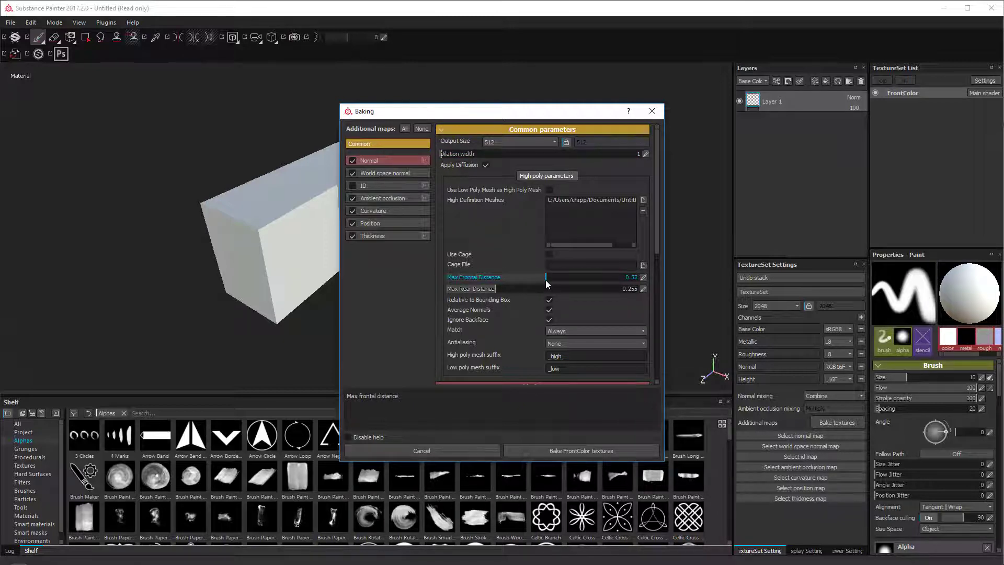
left_click(546, 290)
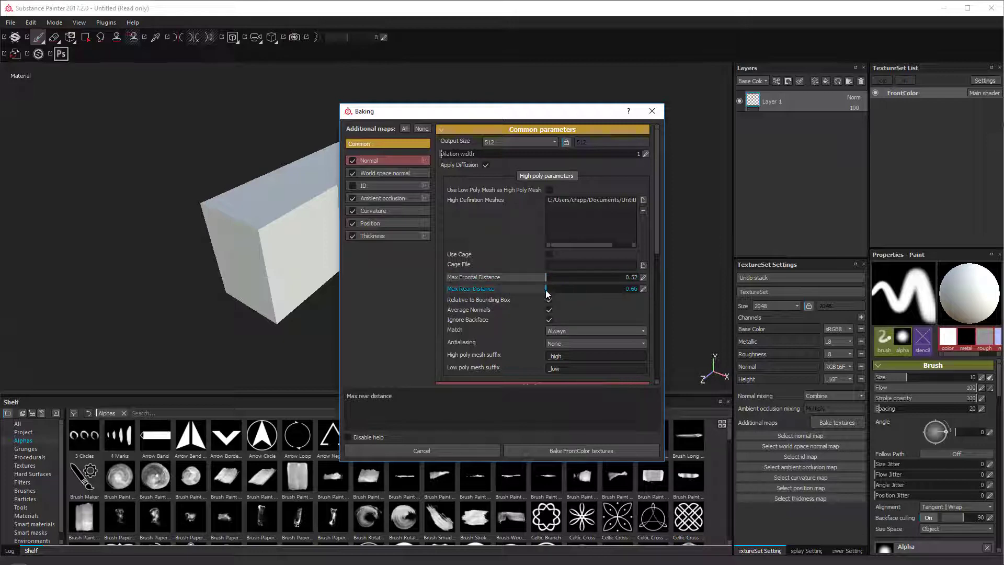
left_click(530, 143)
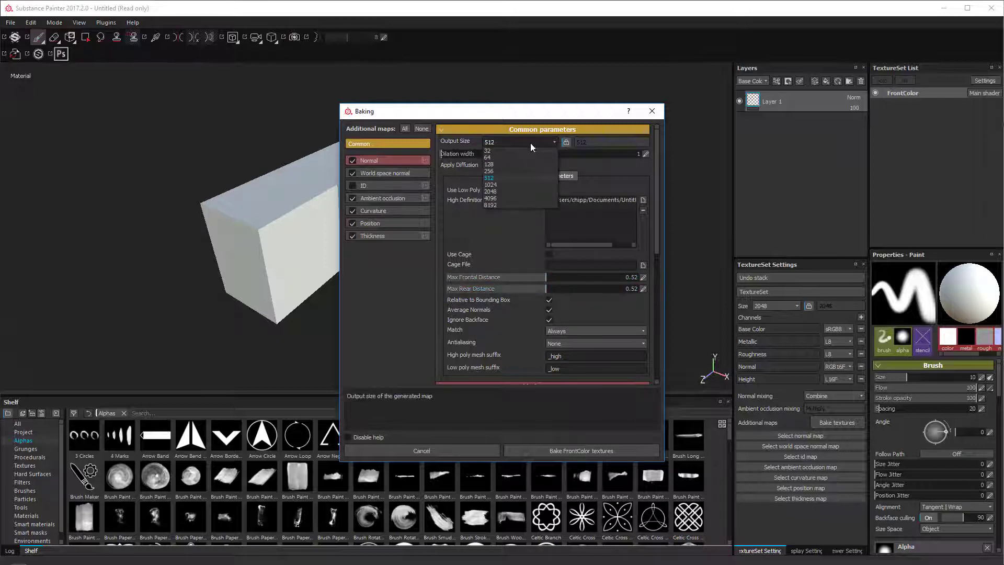
left_click(495, 178)
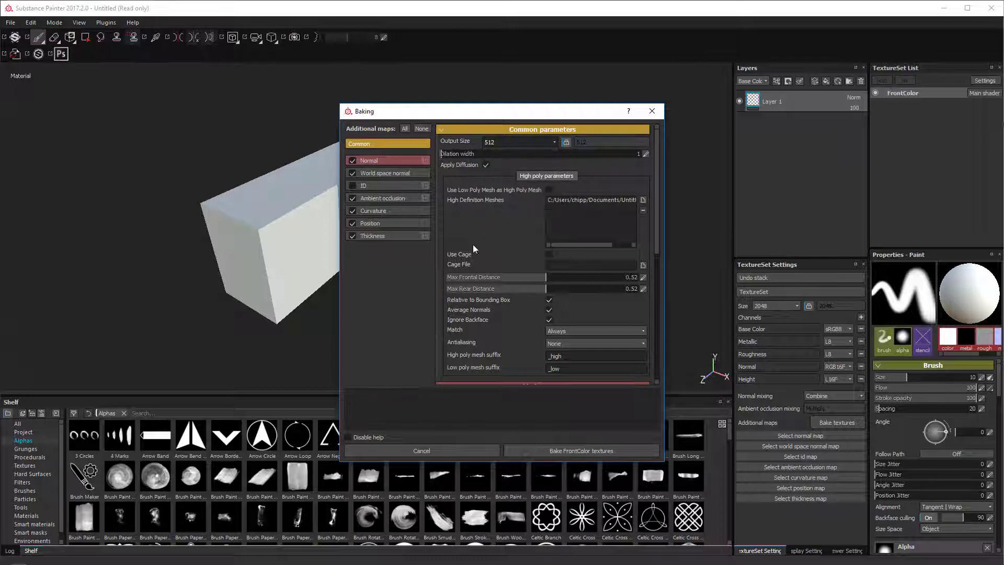
left_click(557, 450)
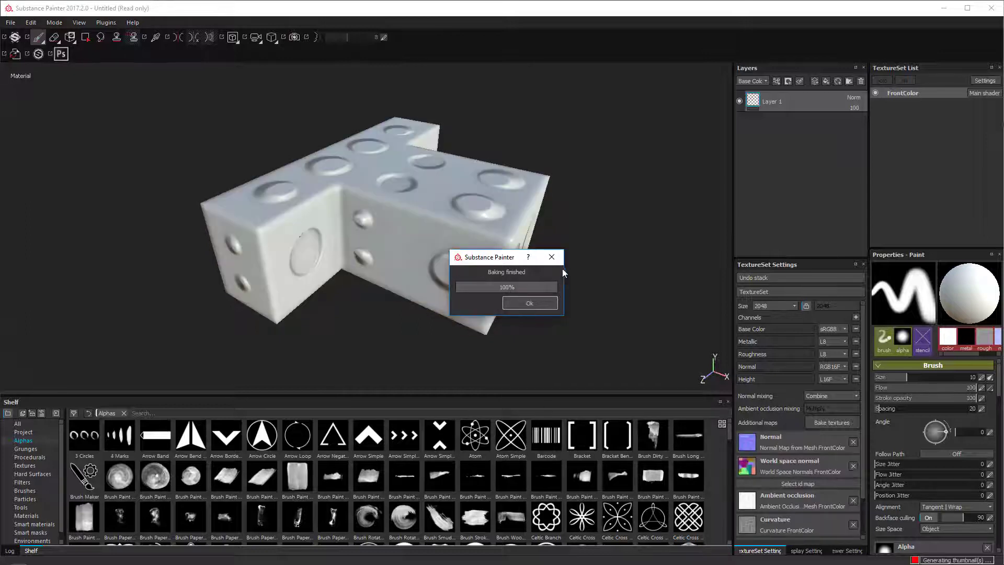
- Remove the normal, world space normal, ambient occlusion, curvature and position maps from the texture set
mouse_move(565, 239)
left_mouse_down("alt")
mouse_move(486, 268)
mouse_move(309, 257)
mouse_move(293, 298)
mouse_move(421, 284)
mouse_move(460, 251)
mouse_move(416, 242)
mouse_move(495, 300)
mouse_move(570, 253)
mouse_move(607, 287)
mouse_move(598, 293)
mouse_move(568, 263)
mouse_move(560, 268)
left_mouse_up("alt")
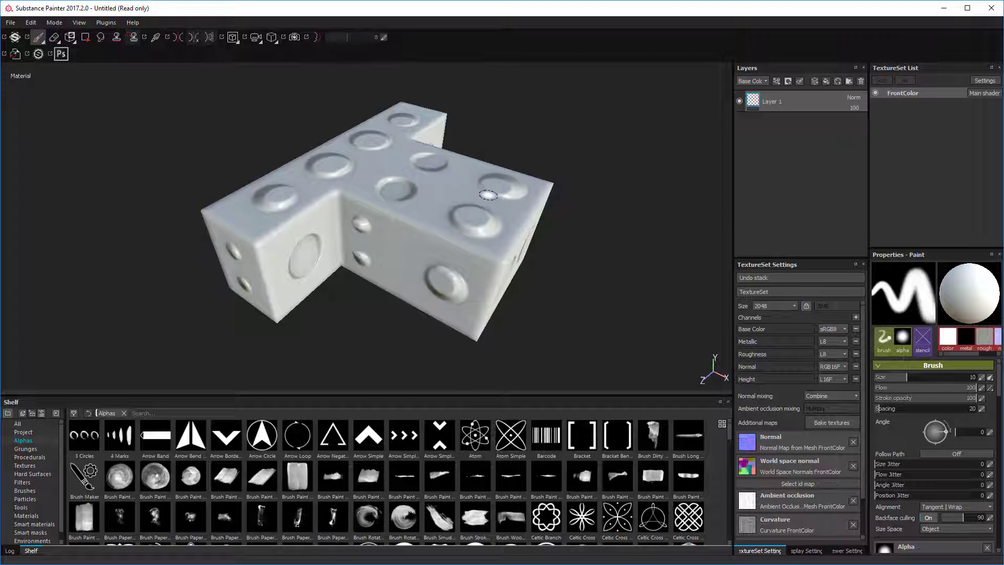
left_click(853, 442)
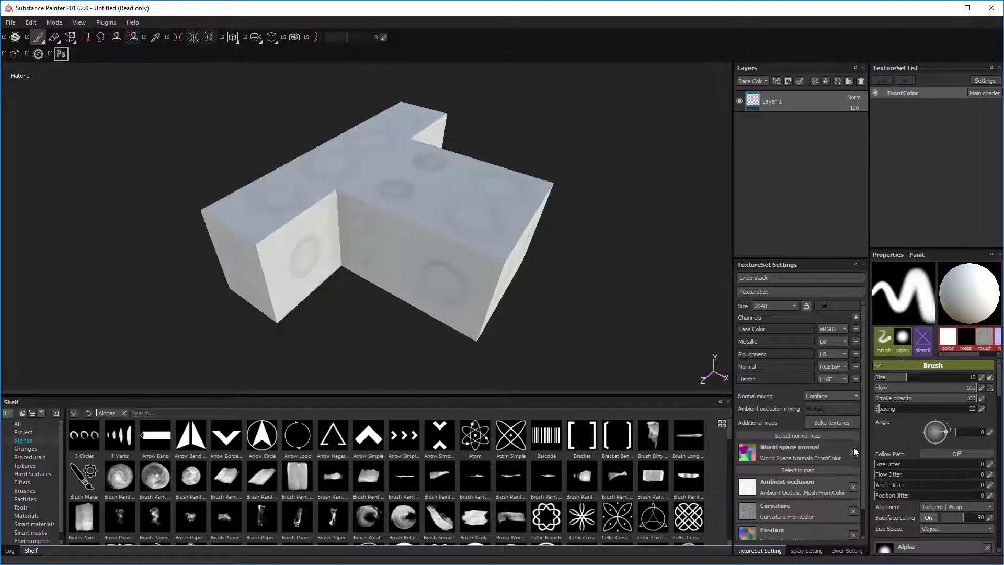
left_click(853, 452)
left_click(853, 471)
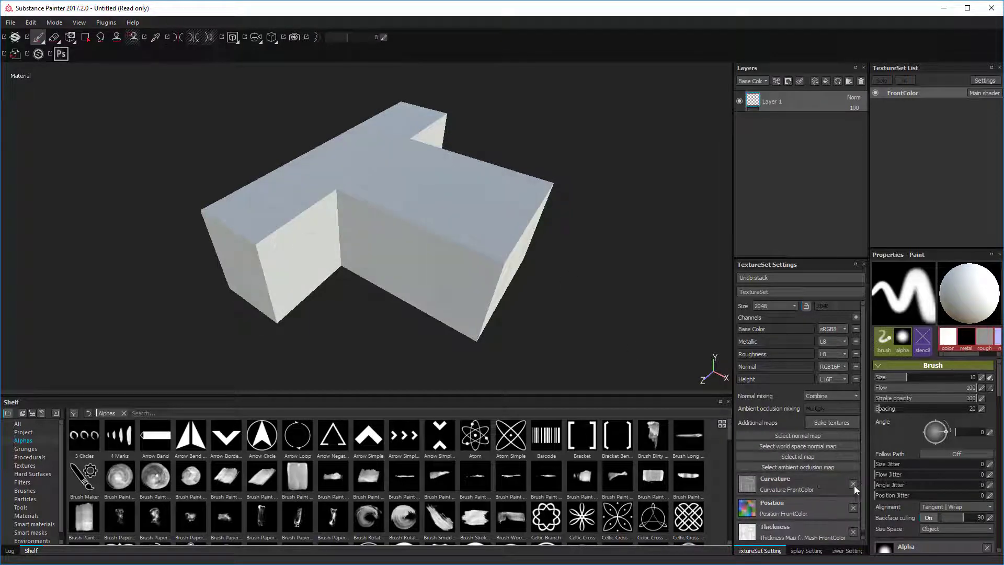
left_click(854, 485)
left_click(858, 494)
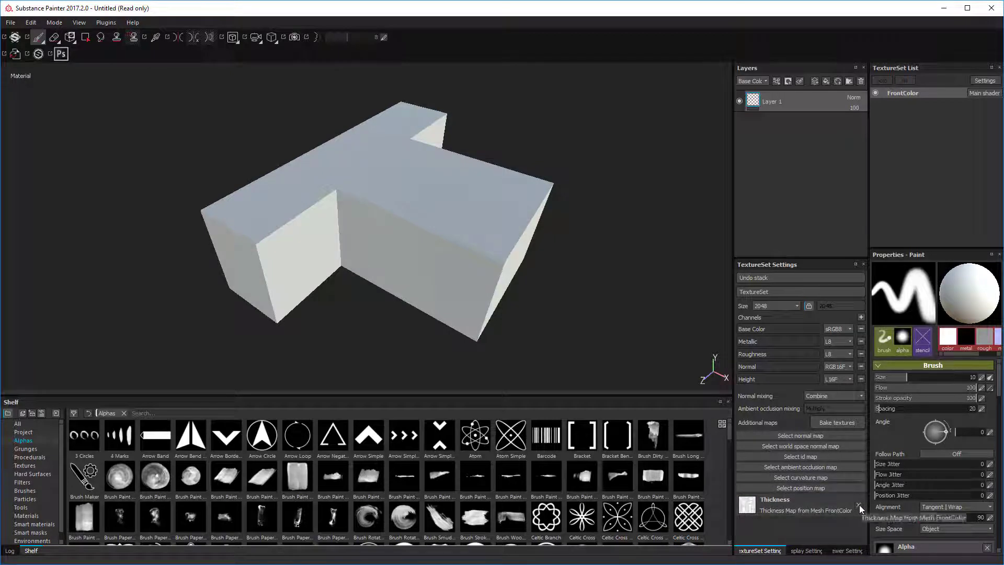
- Undo the removal of the baked maps
key("ctrl+z")
key("ctrl+z")
key("ctrl+z")
key("ctrl+z")
key("ctrl+z")
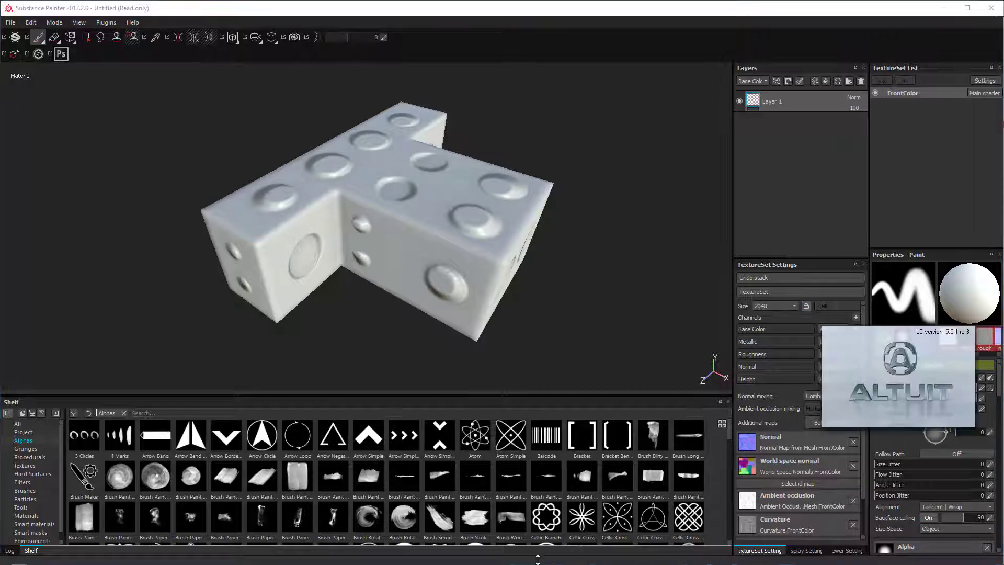
- Switch to NewCapture and capture an image of the viewport showing the whole baked T block
left_click_drag(140, 63, 111, 392)
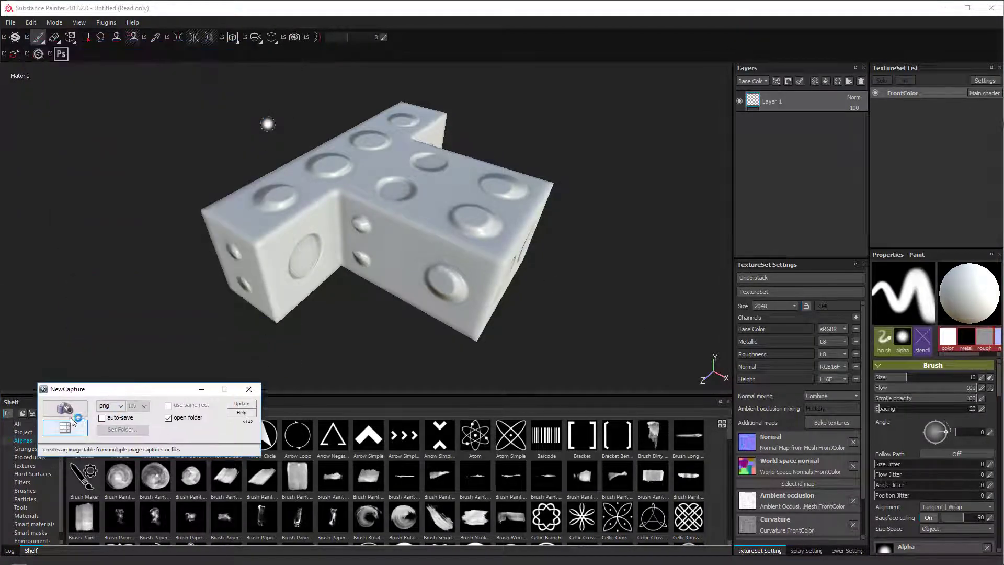
left_click(60, 406)
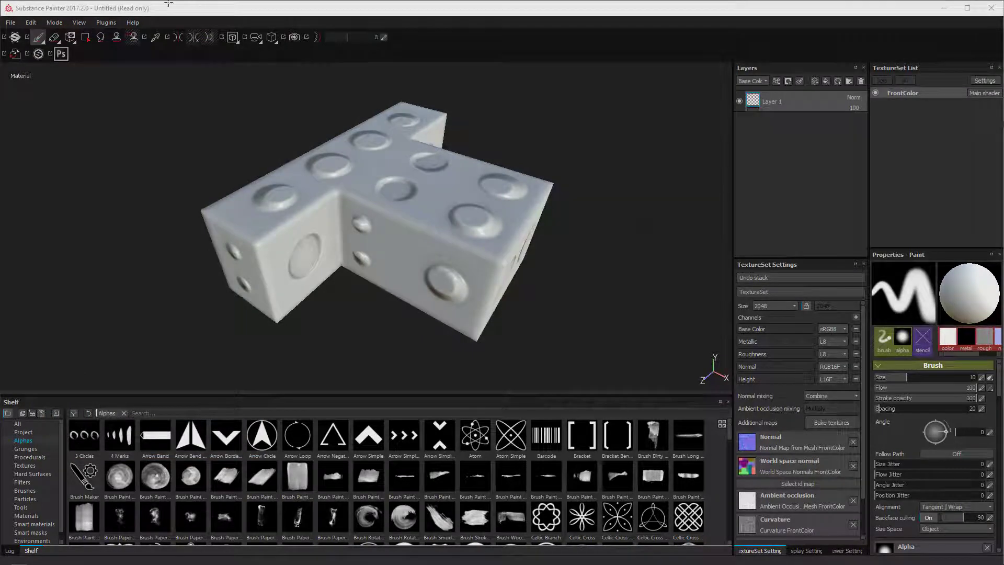
left_click_drag(397, 168, 502, 243)
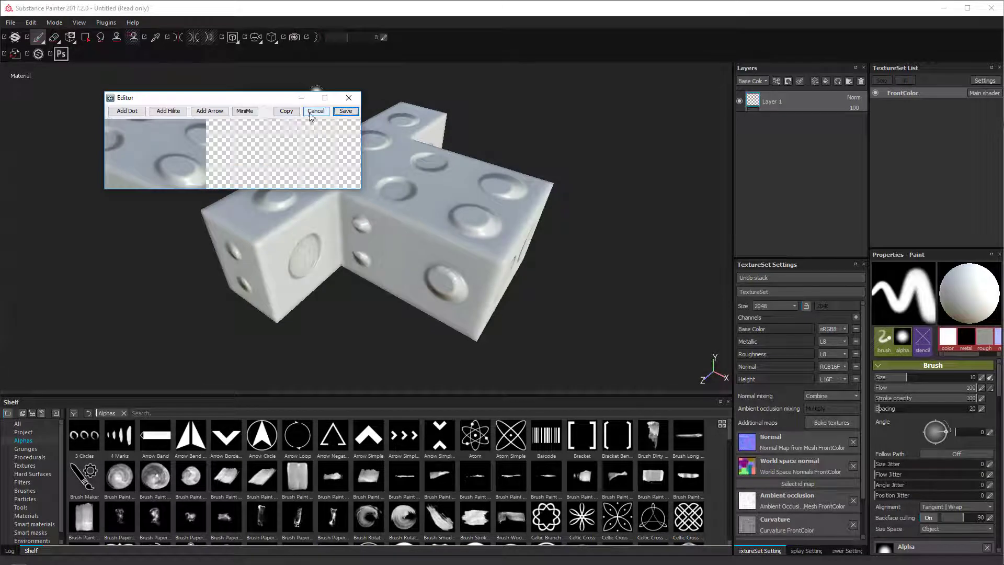
left_click(315, 111)
left_click(62, 408)
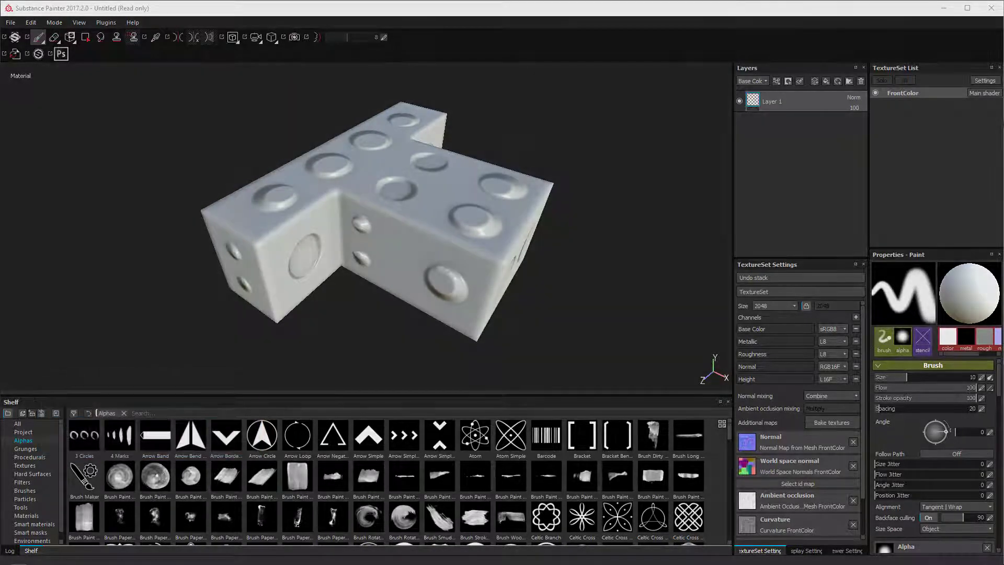
left_click_drag(91, 86, 667, 373)
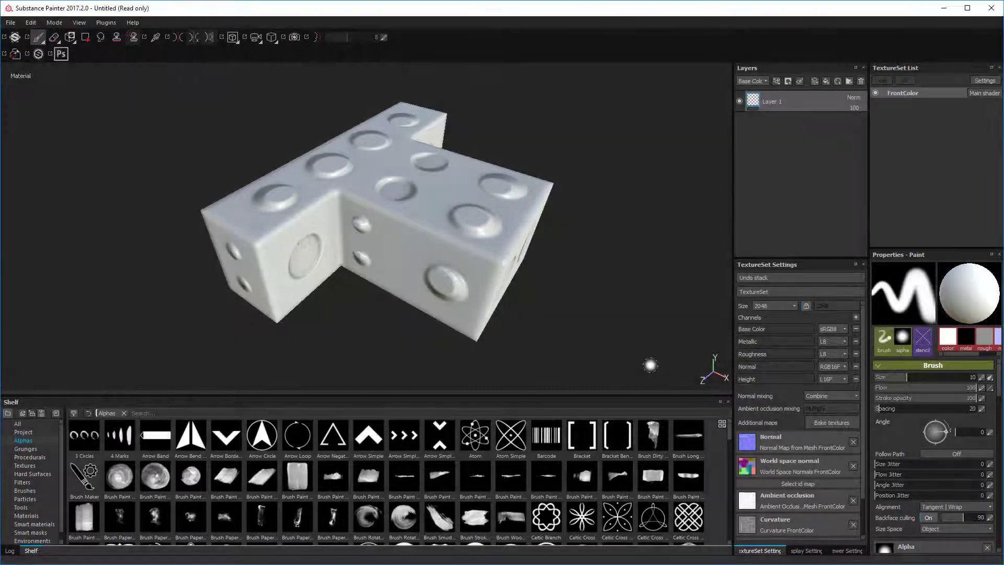
left_click(606, 111)
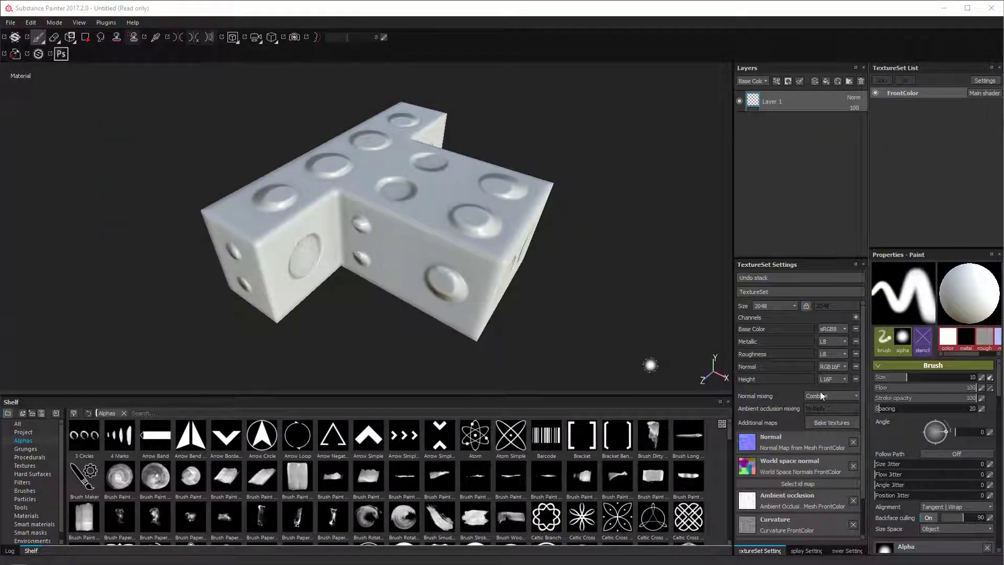
- Clear all baked mesh maps from the FrontColor texture set in Substance Painter, from normal through thickness
left_click(853, 442)
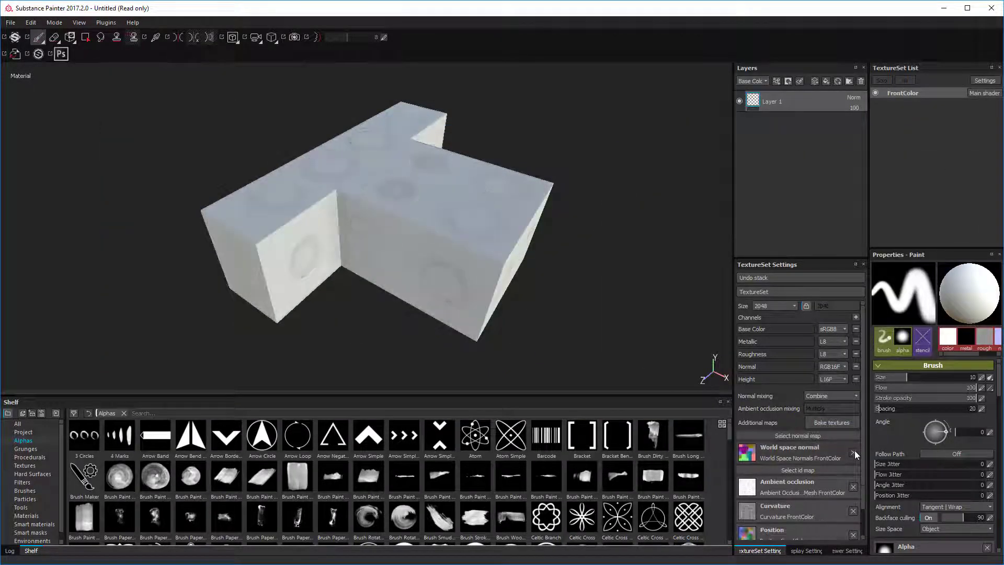
left_click(853, 452)
left_click(853, 472)
left_click(852, 484)
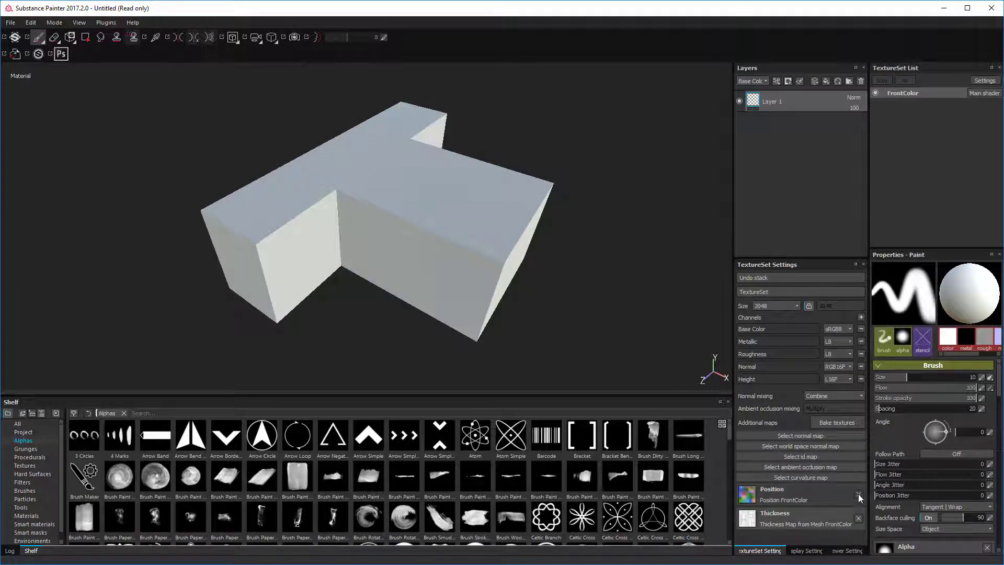
left_click(858, 493)
left_click(857, 504)
- Rebake the FrontColor textures with a max frontal distance of 0.185 and a max rear distance of 0.2
left_click(838, 422)
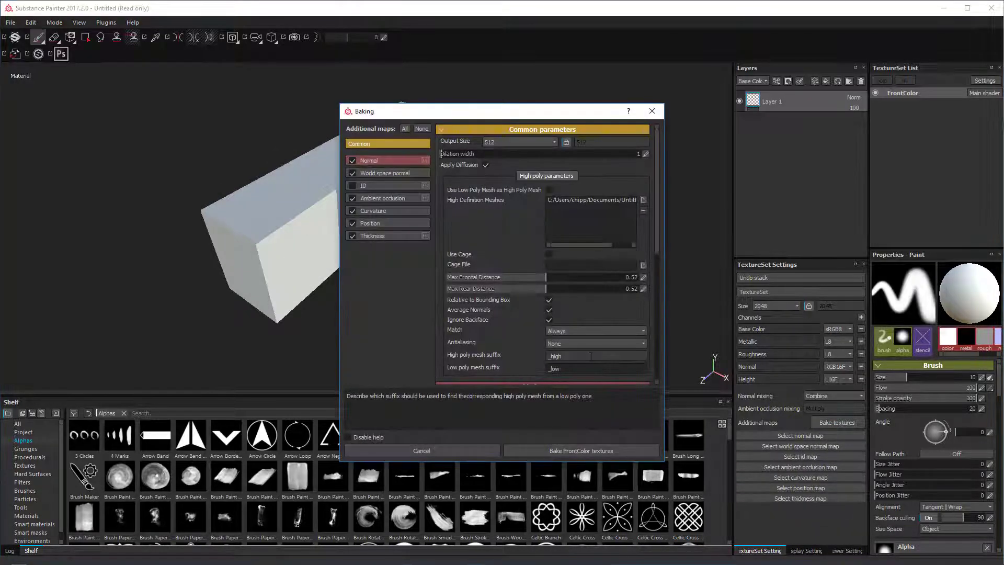
left_click_drag(544, 275, 481, 283)
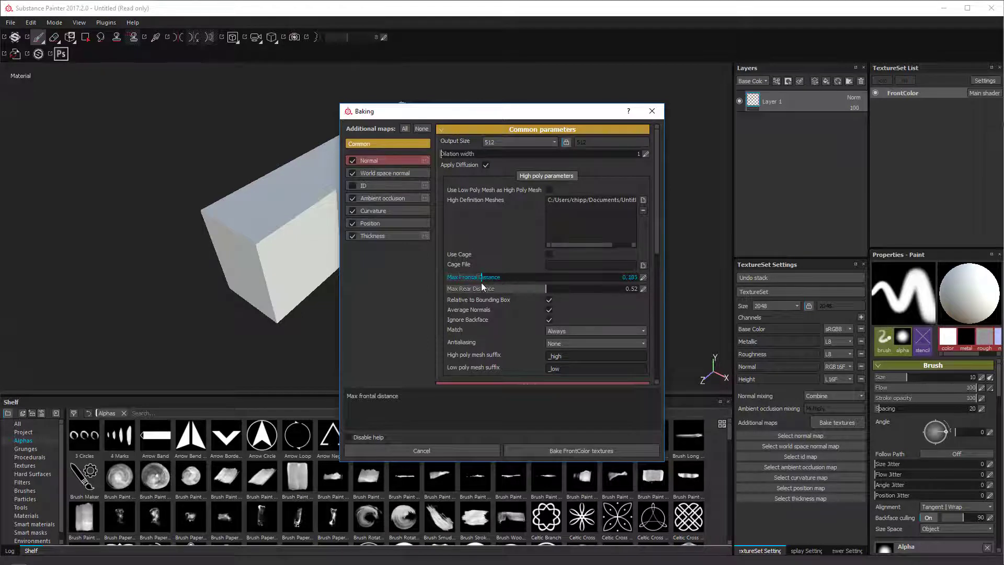
left_click(482, 289)
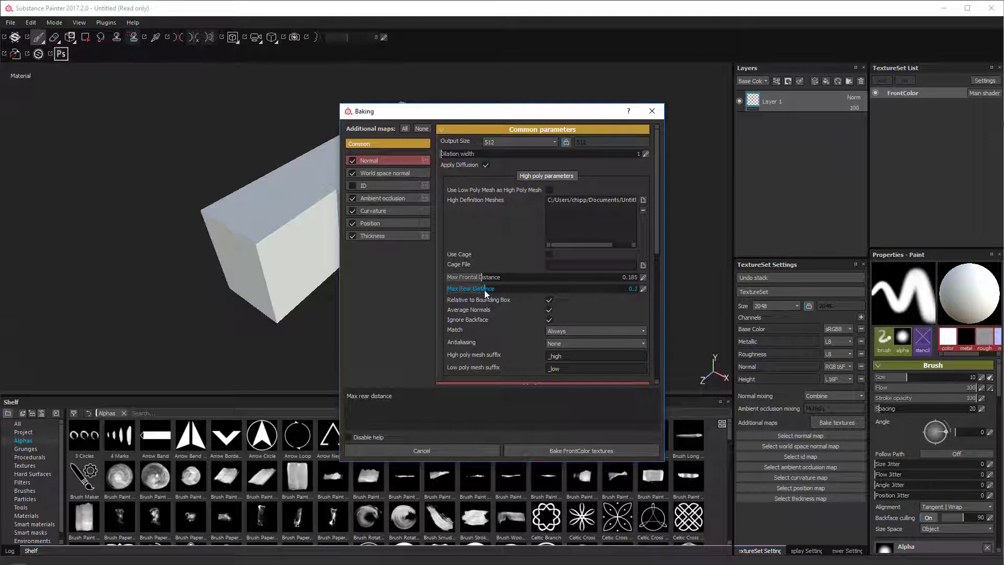
left_click(573, 450)
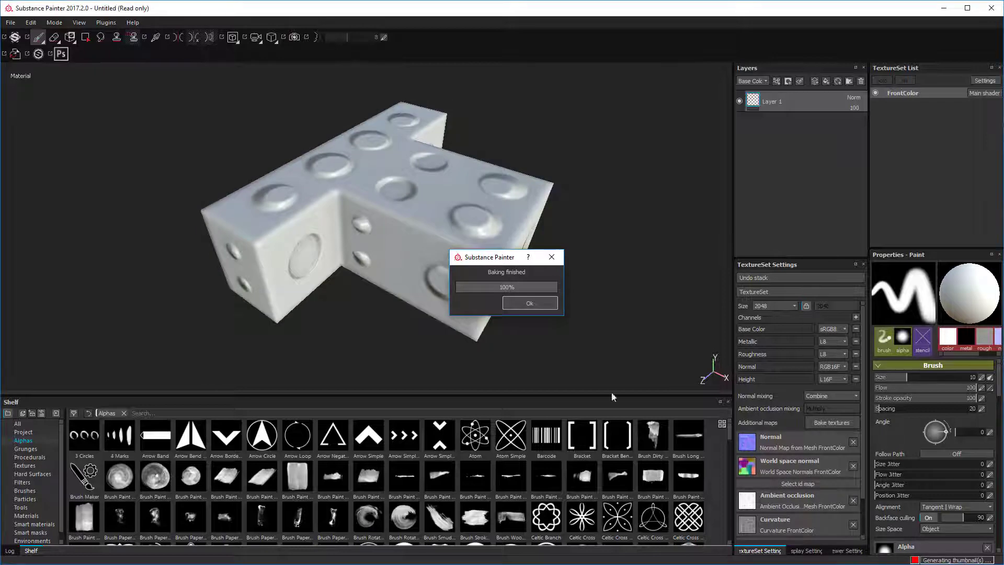
left_click(529, 303)
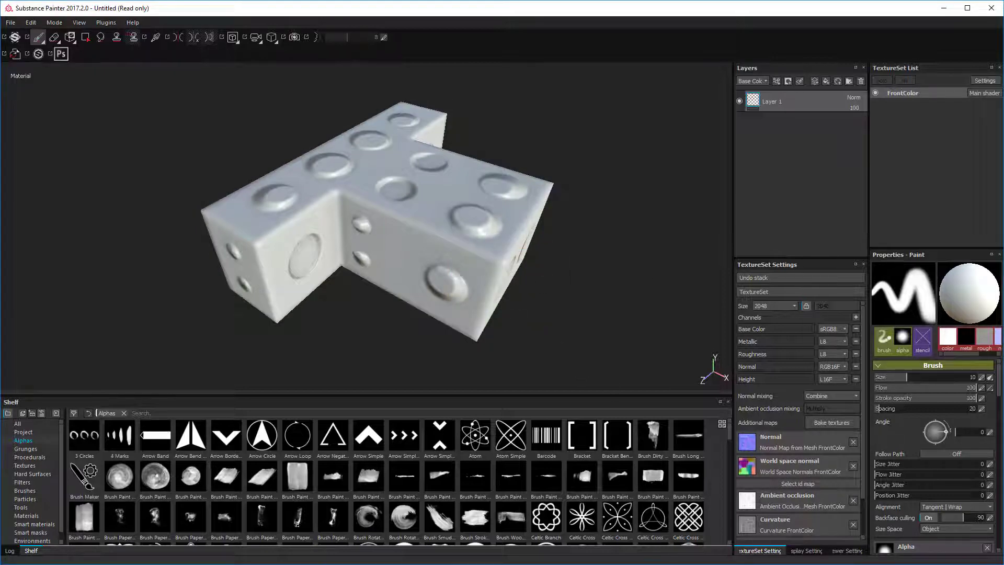
- Compare the captured image of the previous bake with the rebaked block in the viewport, and discard the capture
left_click_drag(993, 174, 286, 263)
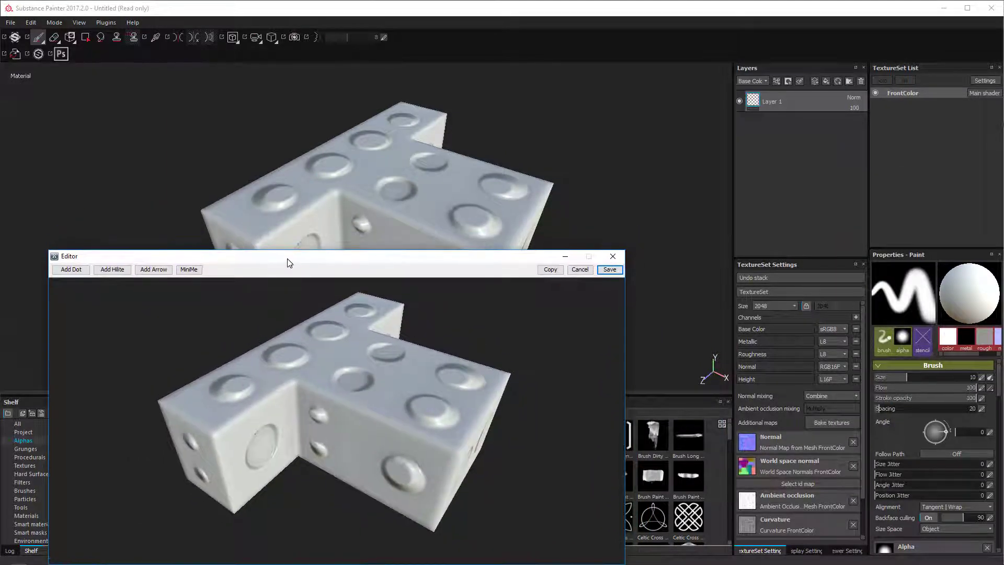
key("Escape")
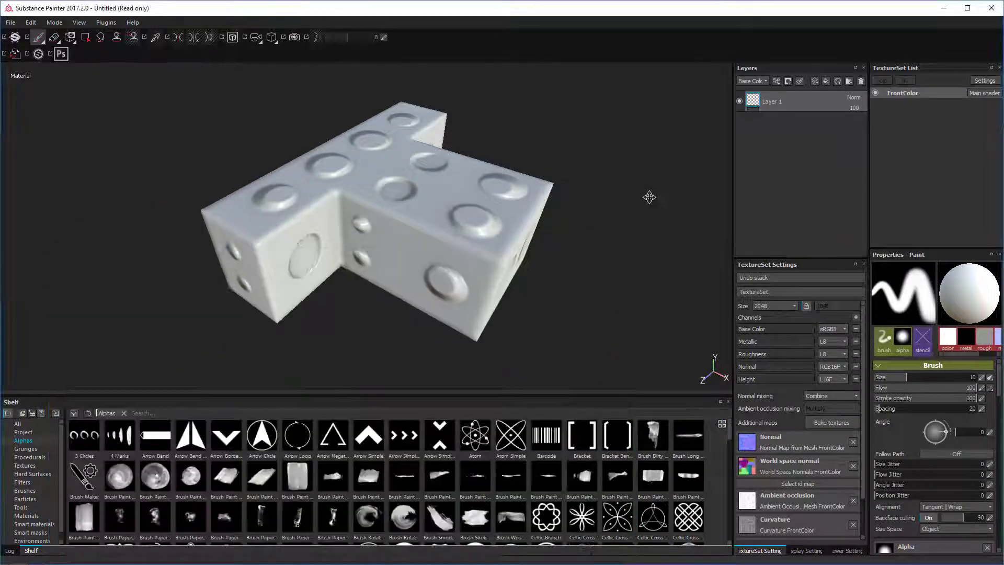
mouse_move(648, 199)
left_mouse_down("alt")
mouse_move(643, 152)
mouse_move(635, 163)
left_mouse_up("alt")
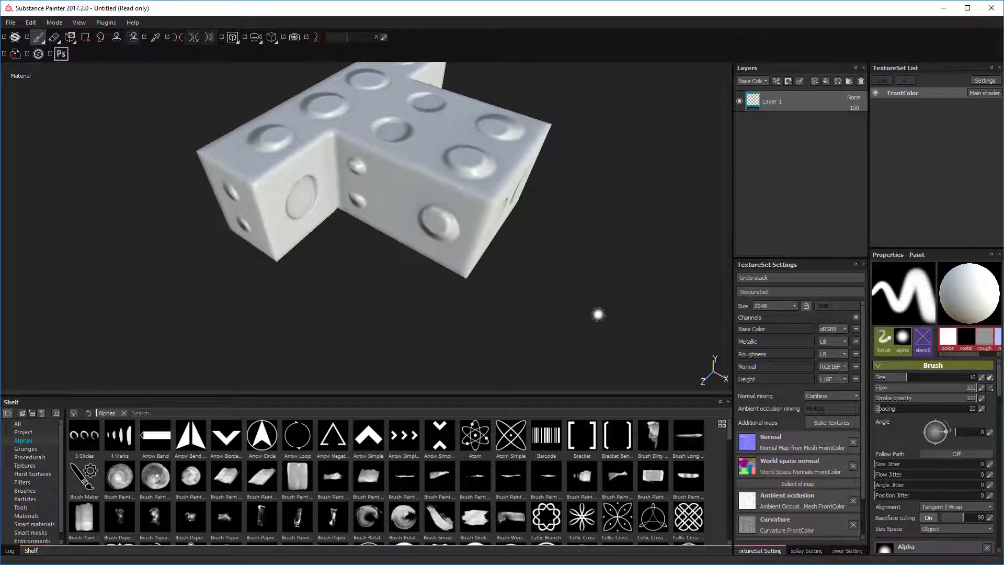
key("Print")
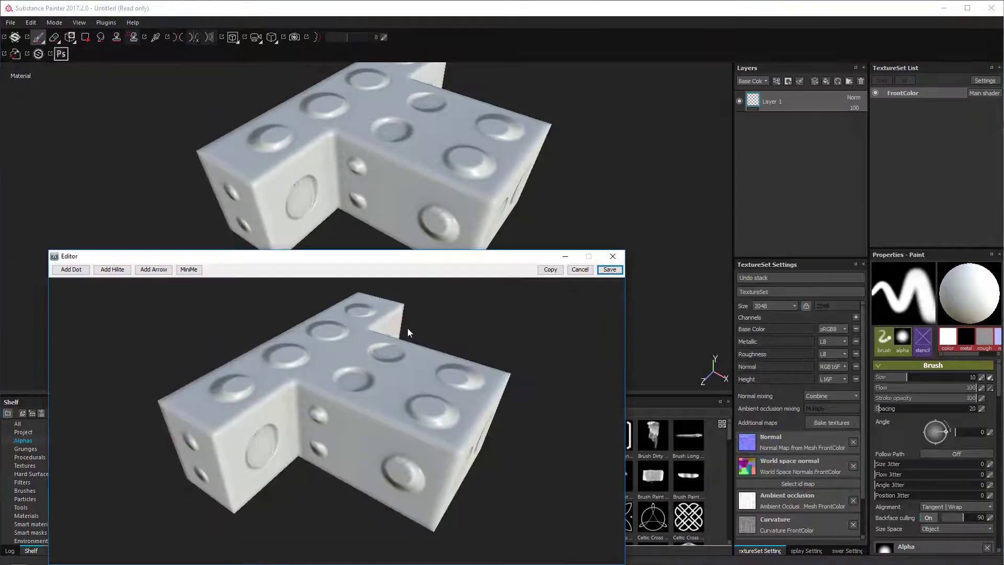
left_click(579, 270)
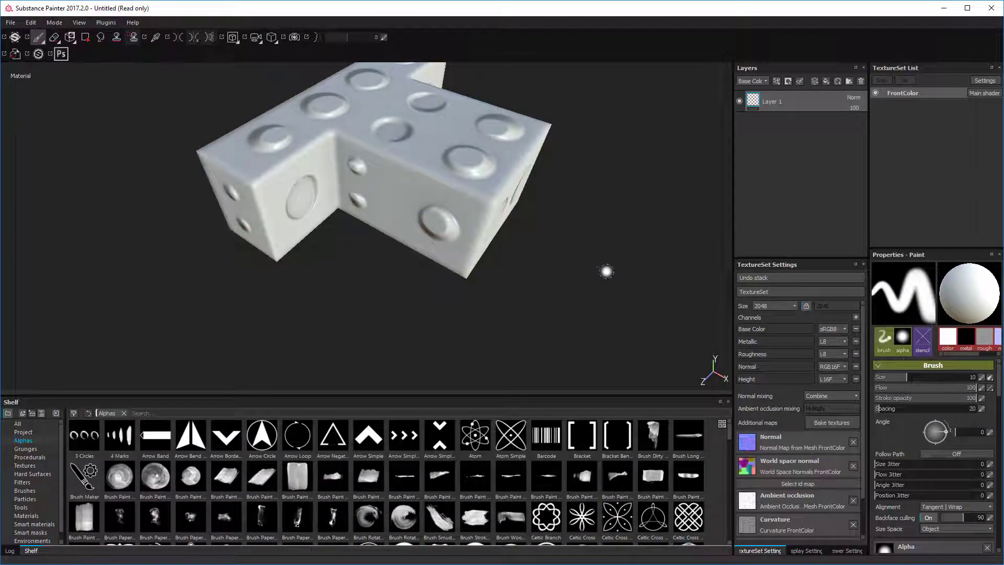
- Switch to SketchUp, deselect the T block and bring its underside into view
left_click(856, 448)
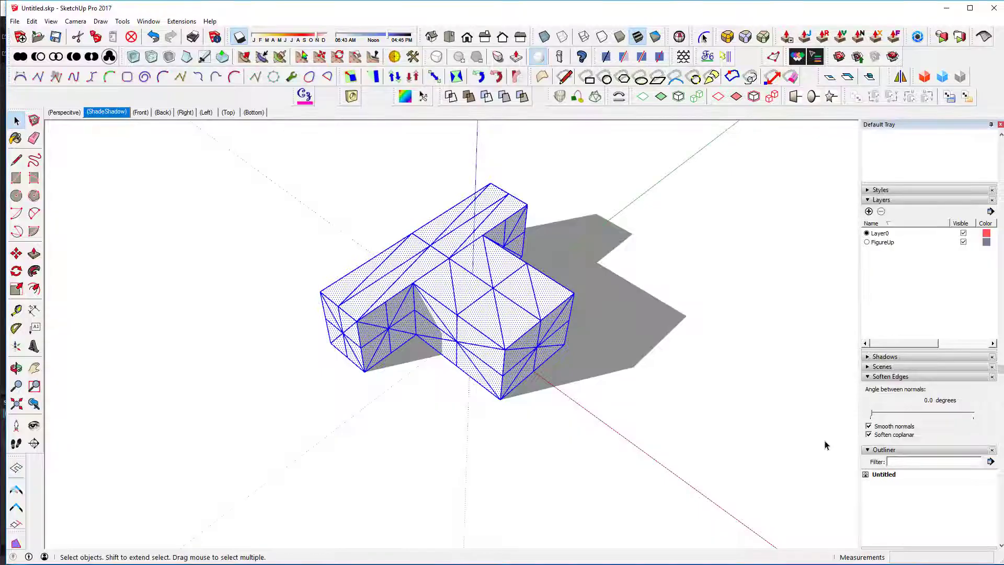
left_click(636, 375)
middle_click_drag(636, 384, 339, 330)
- Try deleting a window selection along the T block's base, and undo the deletion
left_click_drag(287, 315, 585, 396)
mouse_move(585, 396)
middle_mouse_down()
mouse_move(604, 397)
mouse_move(559, 435)
mouse_move(596, 374)
mouse_move(408, 356)
middle_mouse_up()
key("Delete")
key("ctrl+z")
- Select the bottom faces of the T block and delete them to leave the block hollow and open underneath
left_click_drag(284, 330, 671, 407)
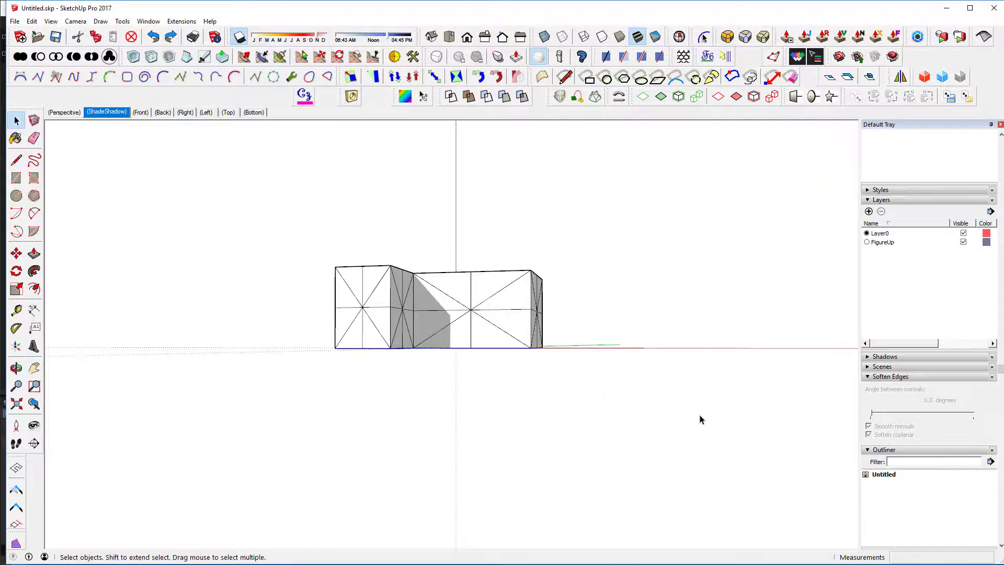
key("ctrl+g")
middle_click_drag(682, 426, 654, 228)
key("Delete")
- Select the whole hollow T block and export it to the Documents folder as UntitledHollow.obj
key("ctrl+a")
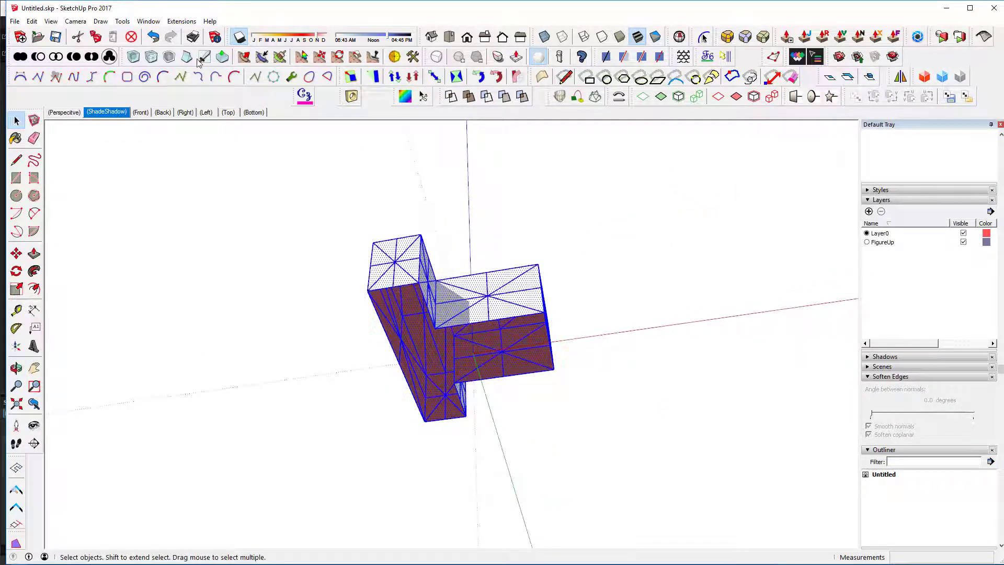
left_click(15, 20)
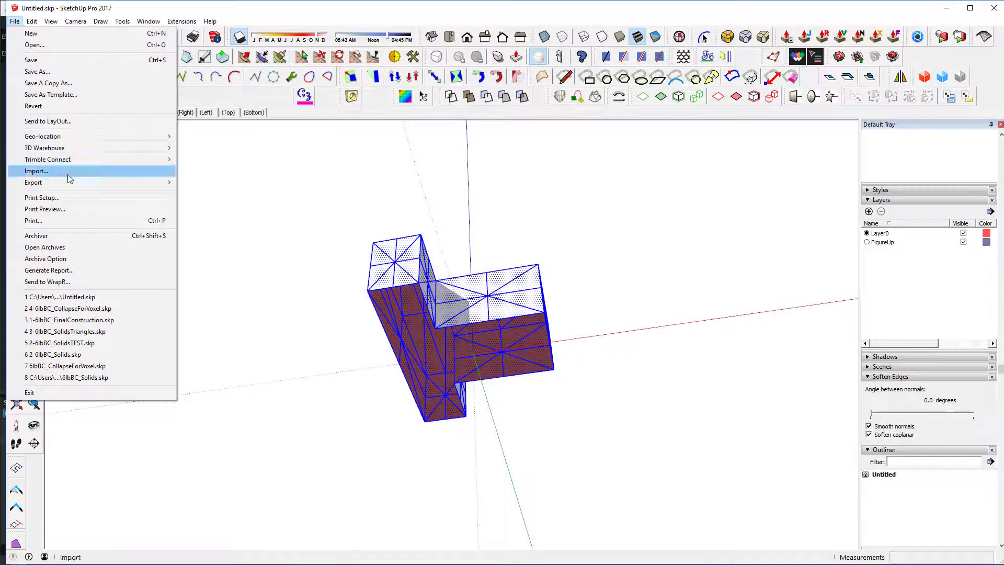
mouse_move(68, 182)
left_click(204, 184)
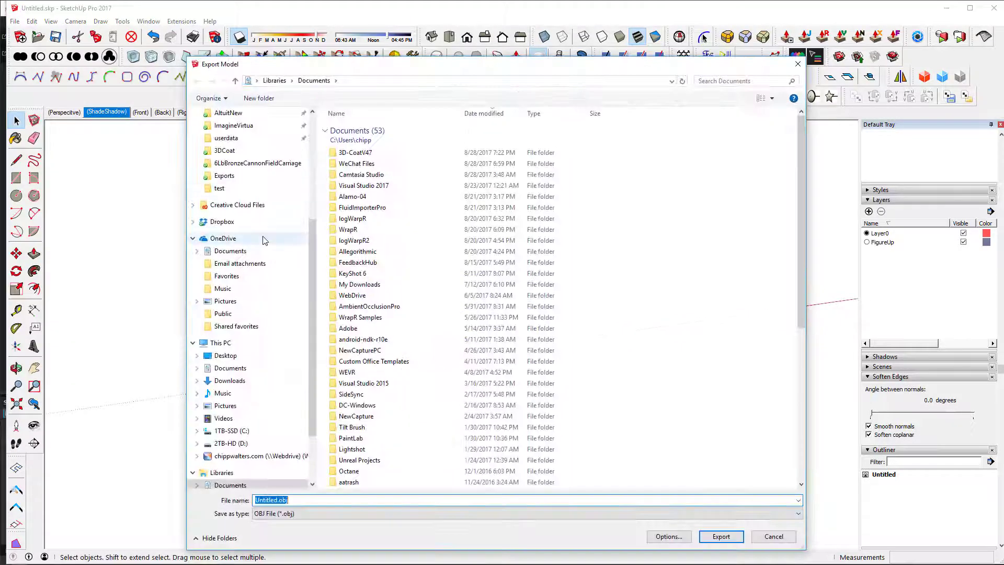
scroll(256, 196, "up", 3)
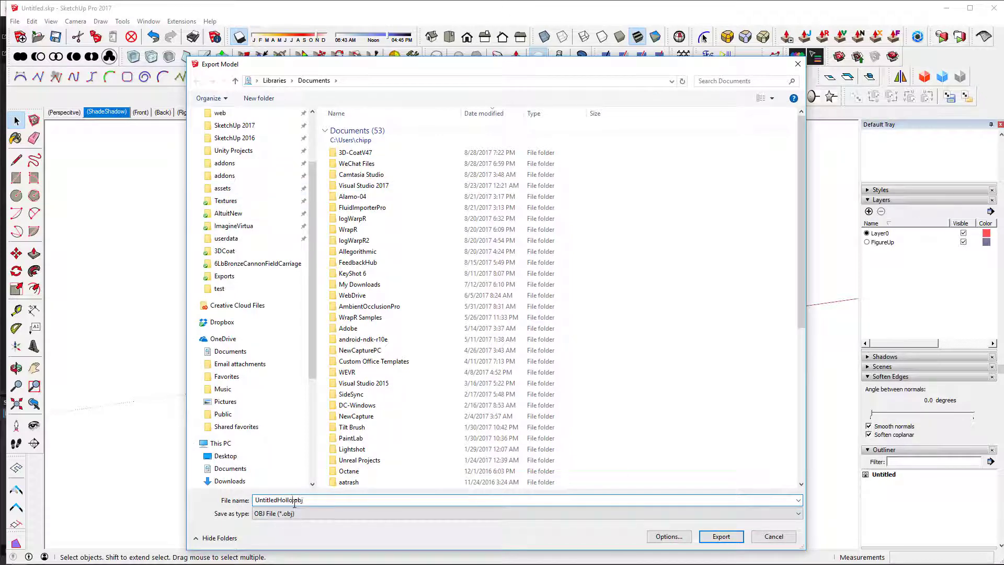
key("Return")
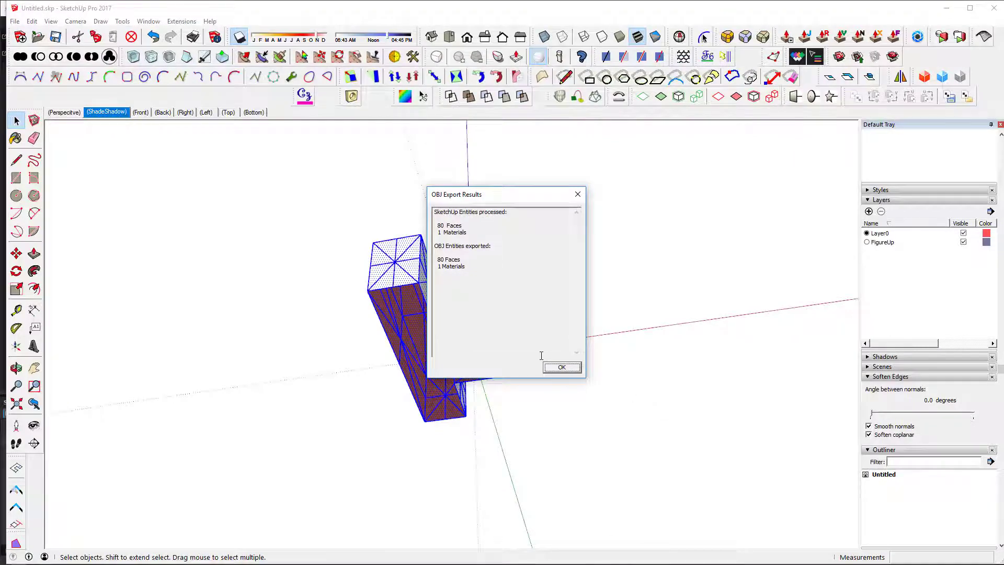
left_click(562, 367)
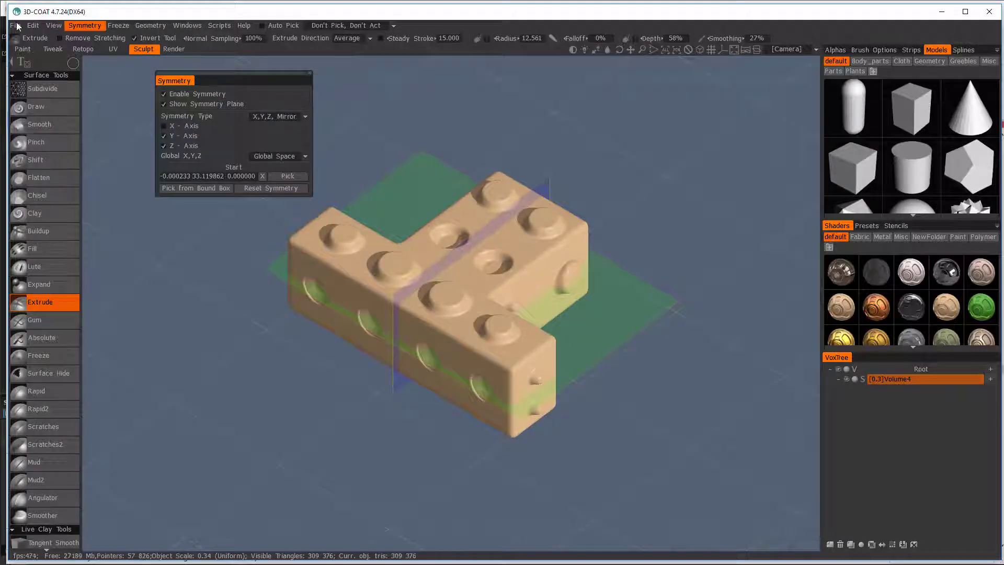
- Switch to 3D-Coat and start a new scene in place of the sculpted T block
left_click(17, 26)
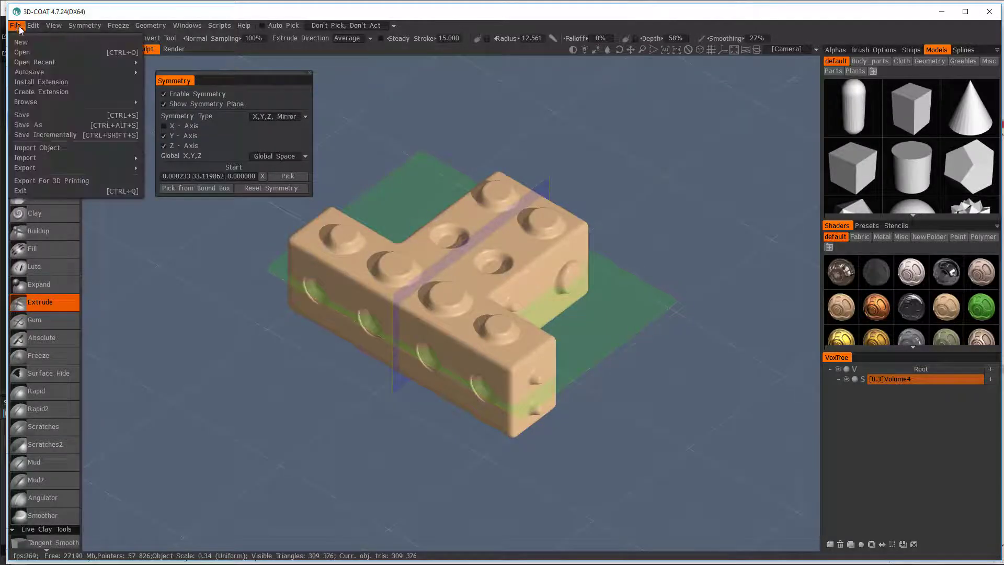
left_click(235, 92)
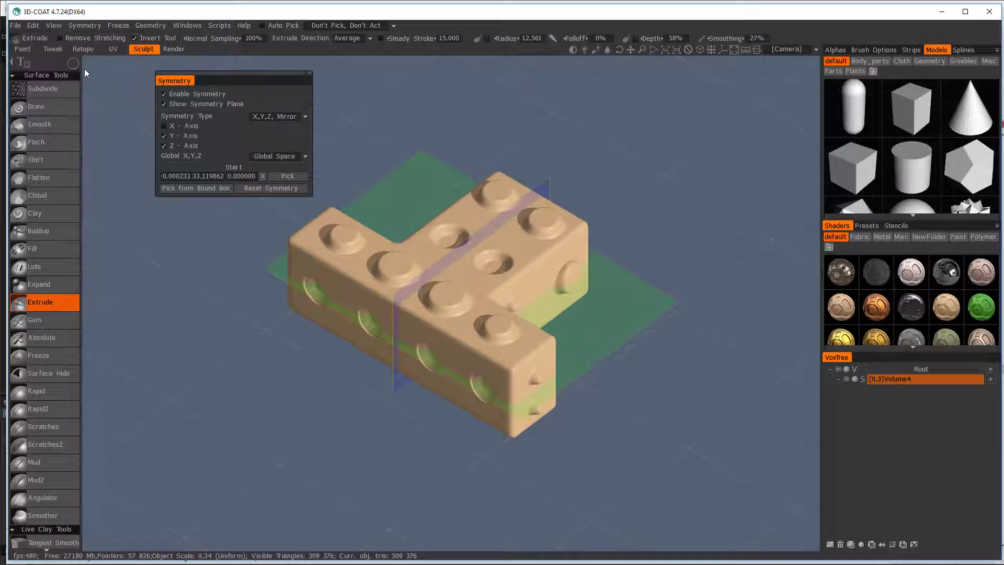
left_click(16, 26)
left_click(18, 39)
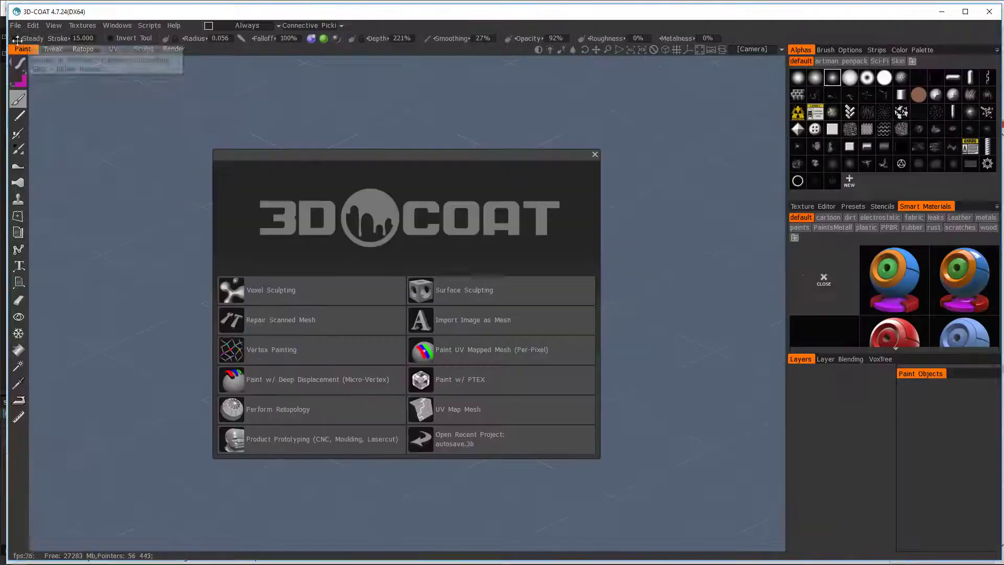
- Import UntitledHollow.obj for per-pixel painting with auto-mapped UVs, no UV set smoothing and a 1024 × 1024 texture
left_click(451, 351)
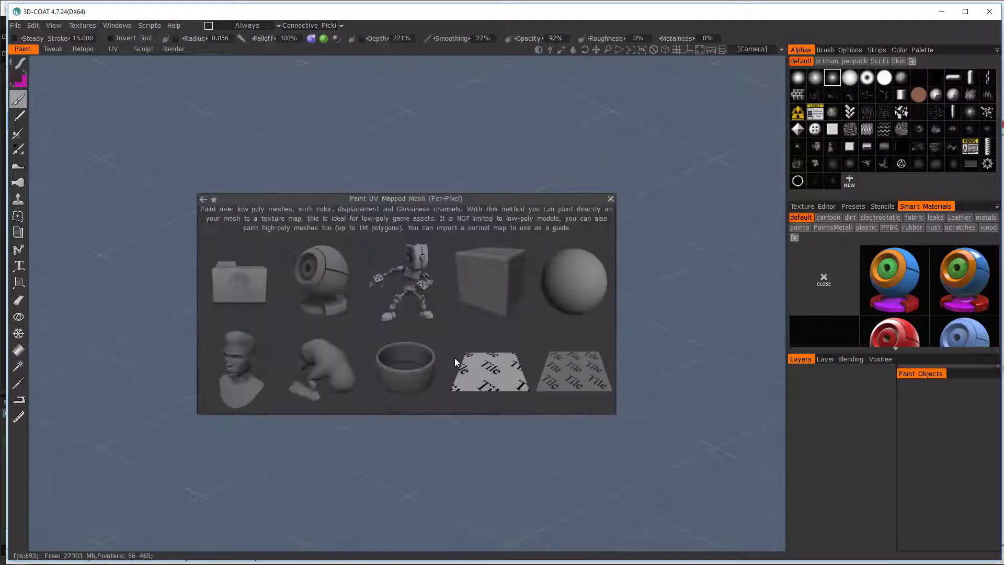
left_click(250, 281)
left_click(270, 196)
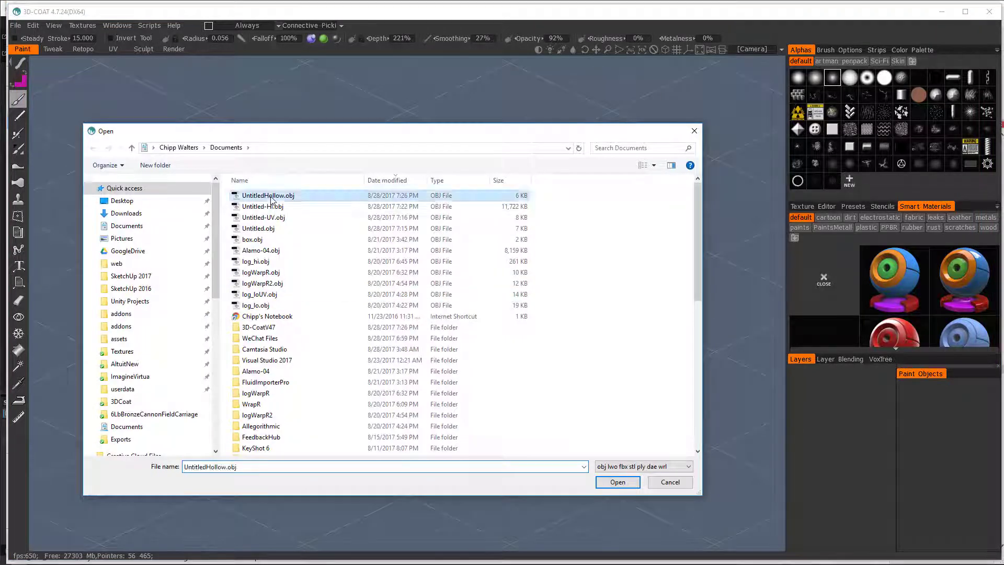
double_click(271, 199)
left_click(407, 329)
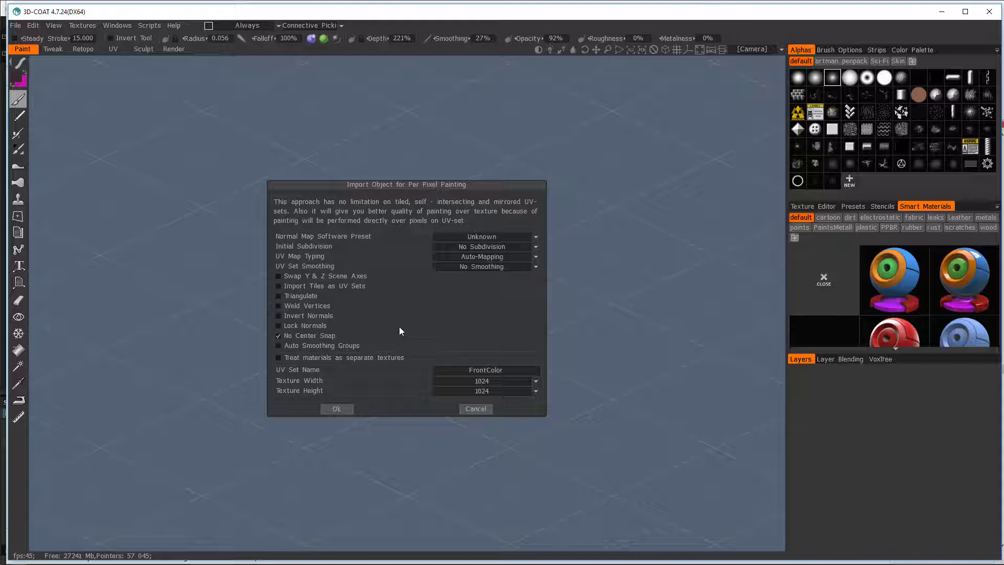
left_click(337, 407)
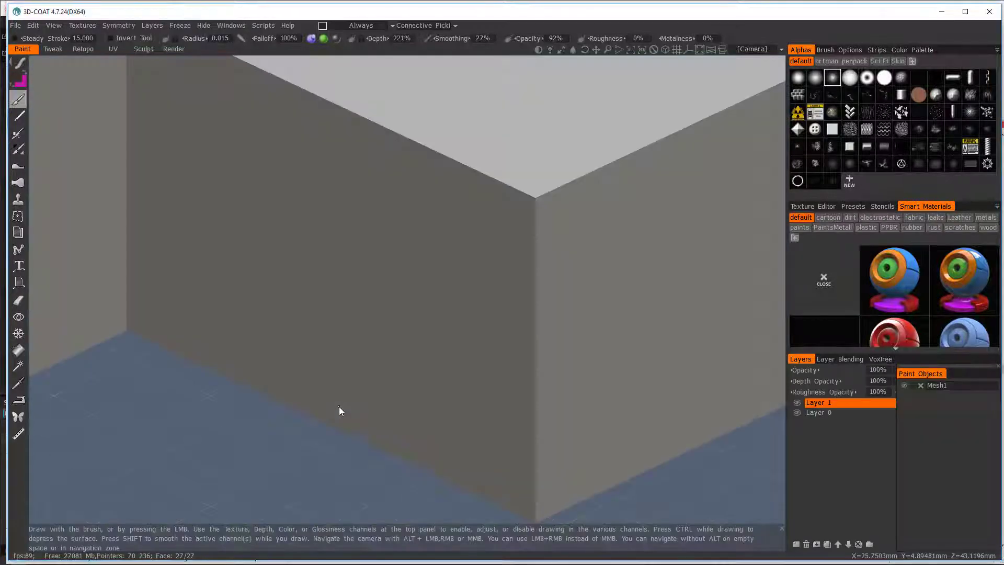
- Show the hollow block's UV layout and export its mesh to the Documents folder as UntitledHollowUV.obj
left_click_drag(426, 332, 191, 114, "alt")
left_click(113, 49)
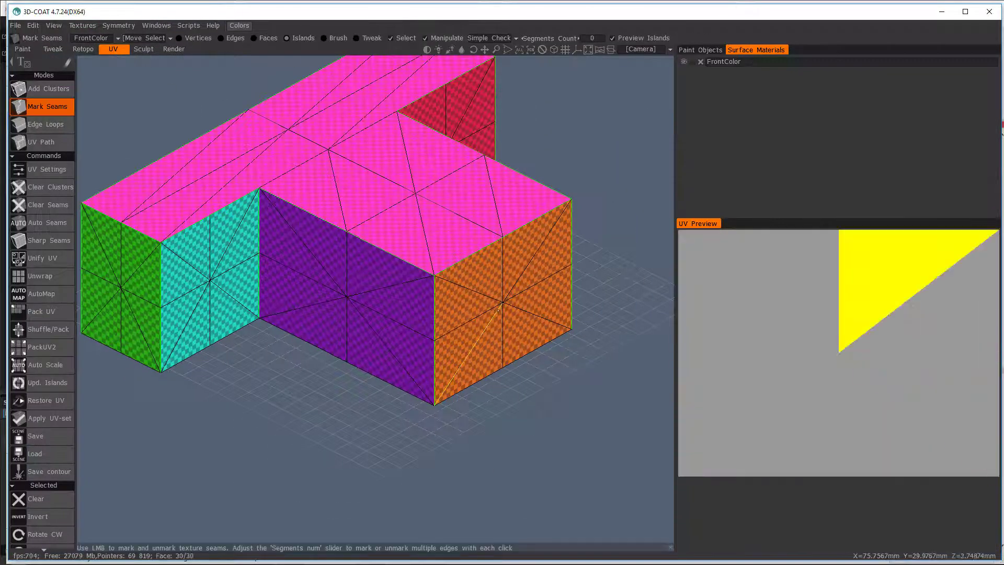
left_click(33, 25)
mouse_move(15, 25)
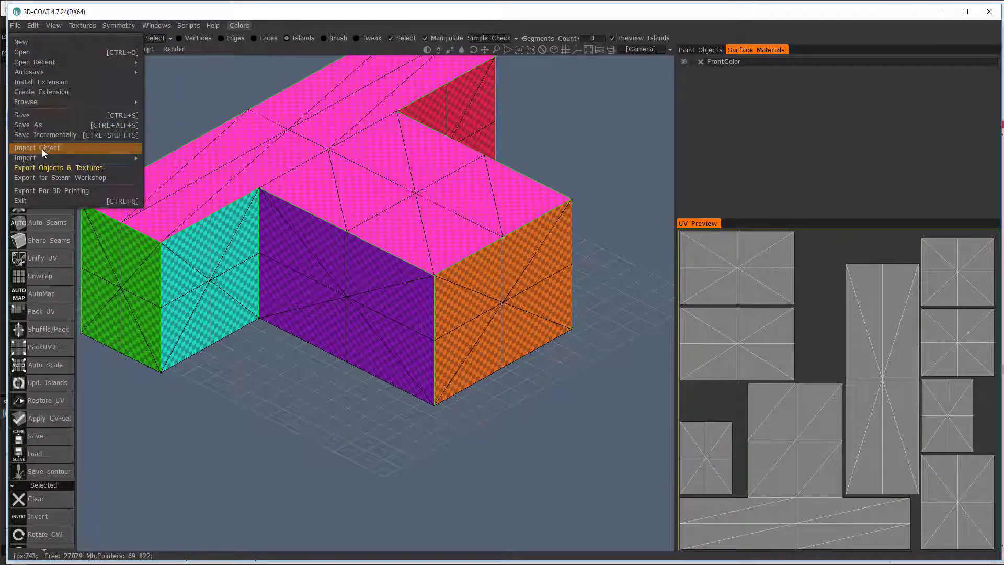
left_click(45, 167)
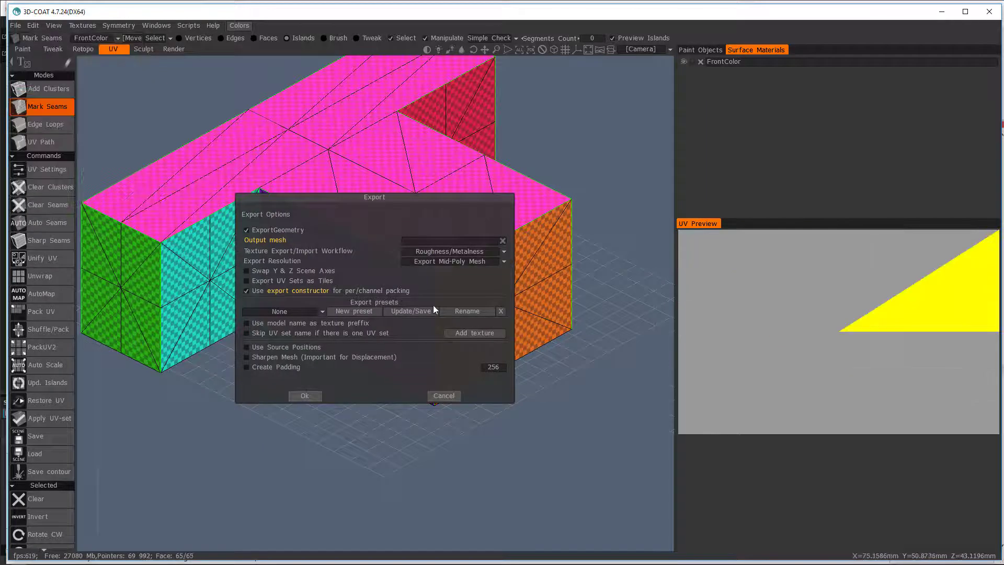
left_click(479, 242)
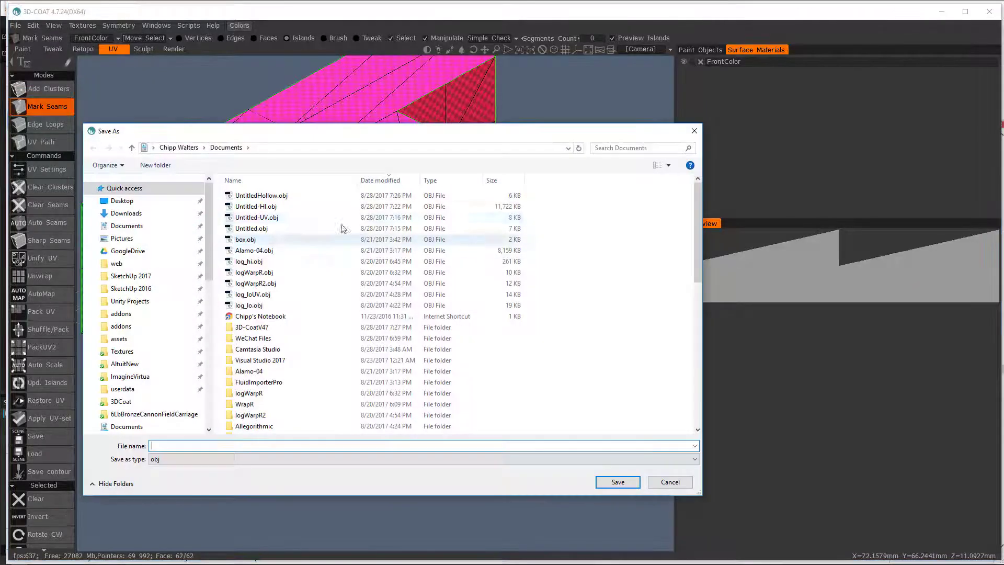
left_click(250, 196)
double_click(193, 445)
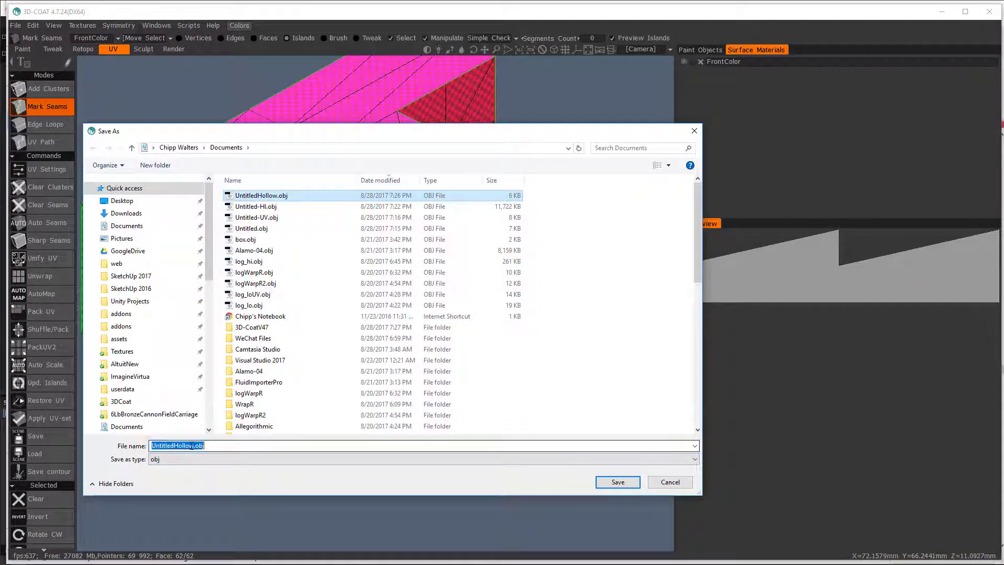
left_click(193, 446)
type("UV")
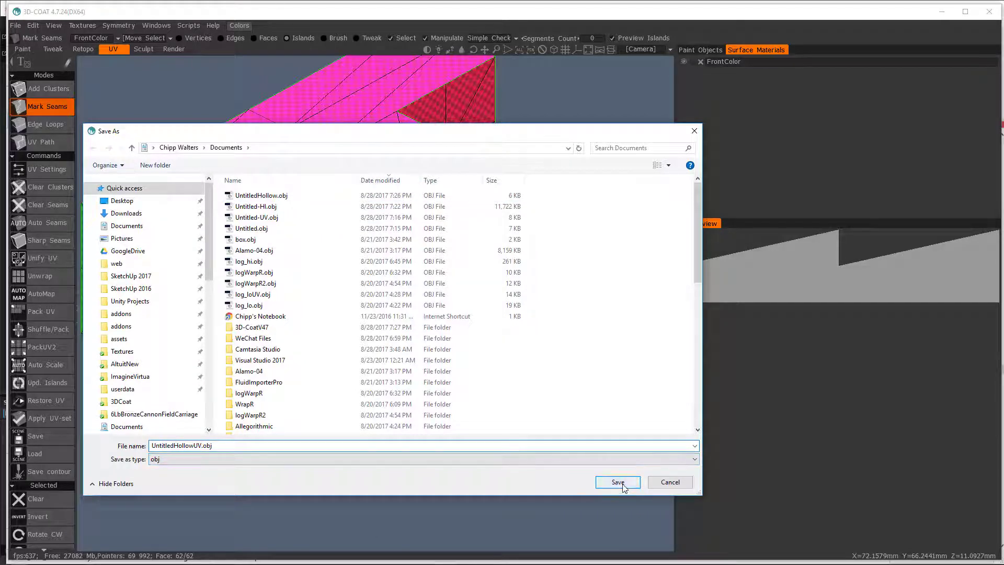
left_click(619, 481)
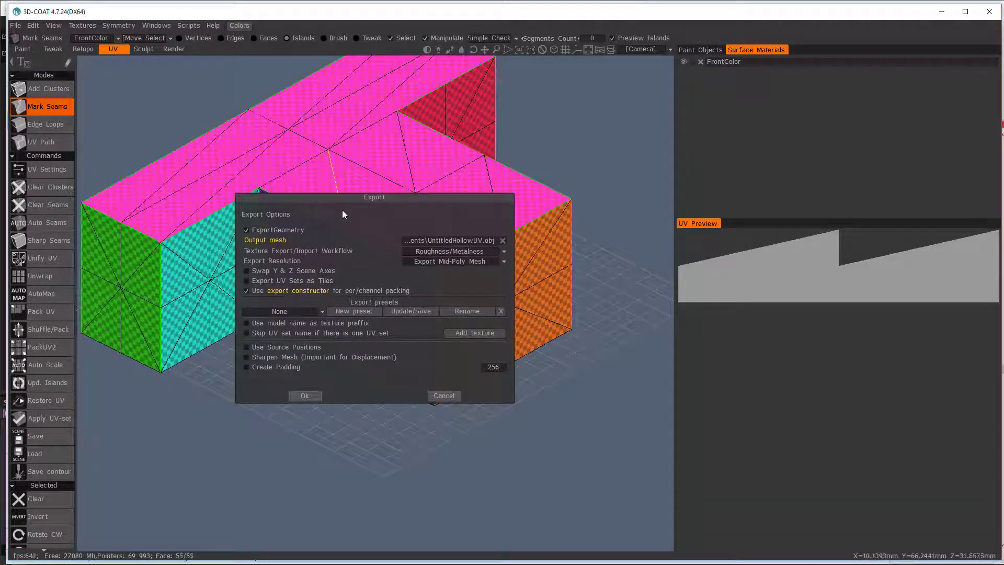
left_click(305, 395)
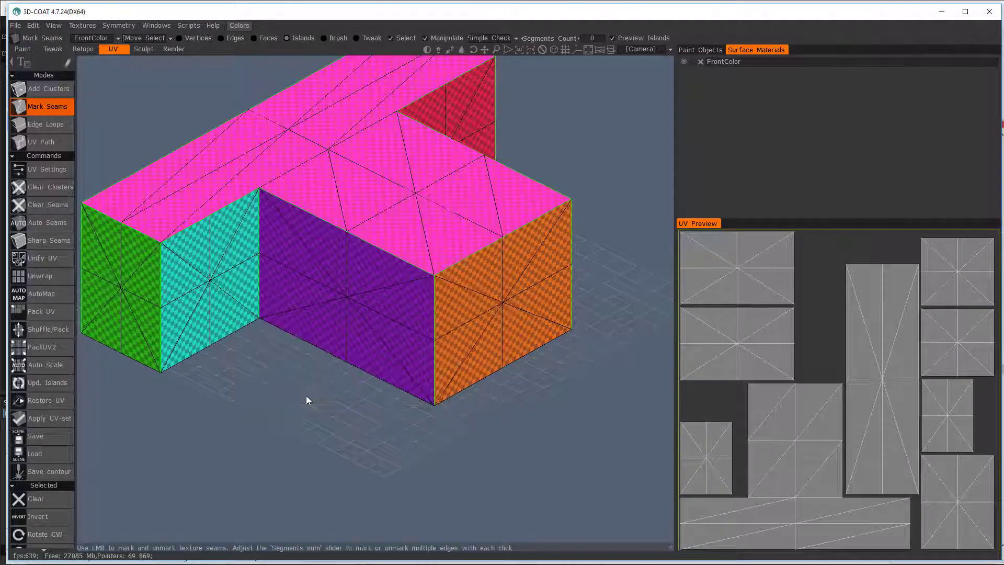
- Switch to Substance Painter, create a project from UntitledHollowUV.obj while discarding the current one, and open the texture baking settings
left_click(941, 11)
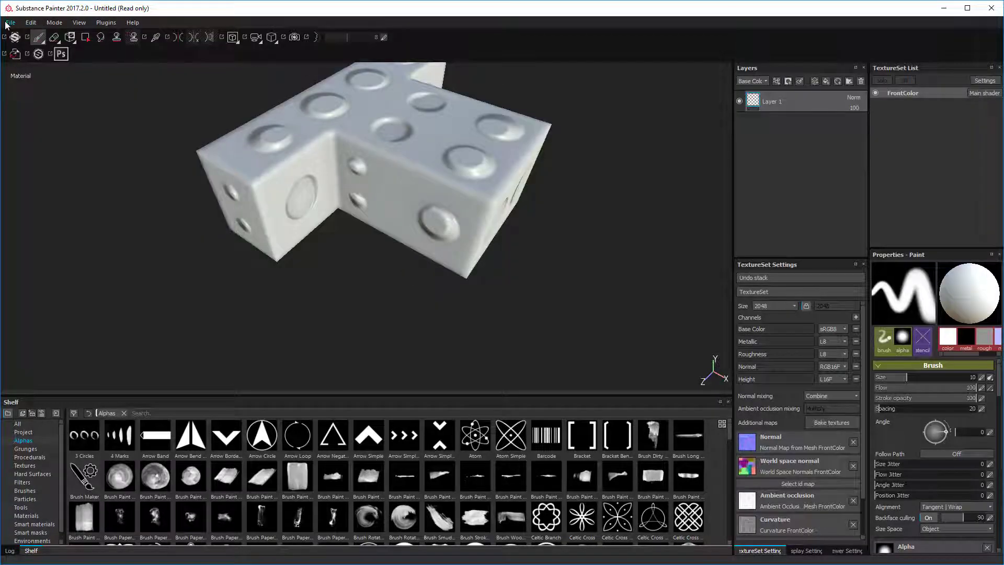
left_click(11, 23)
left_click(18, 38)
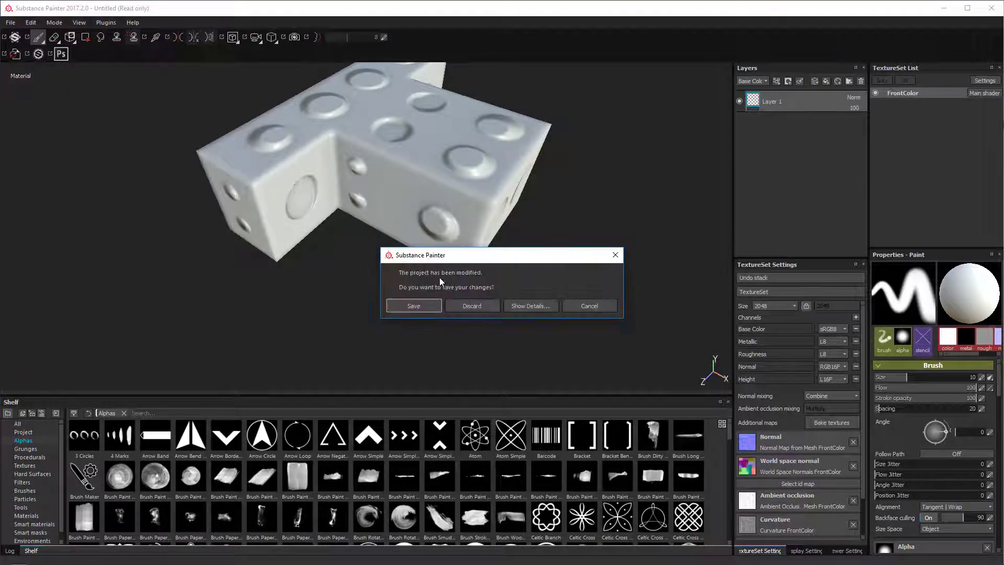
left_click(475, 306)
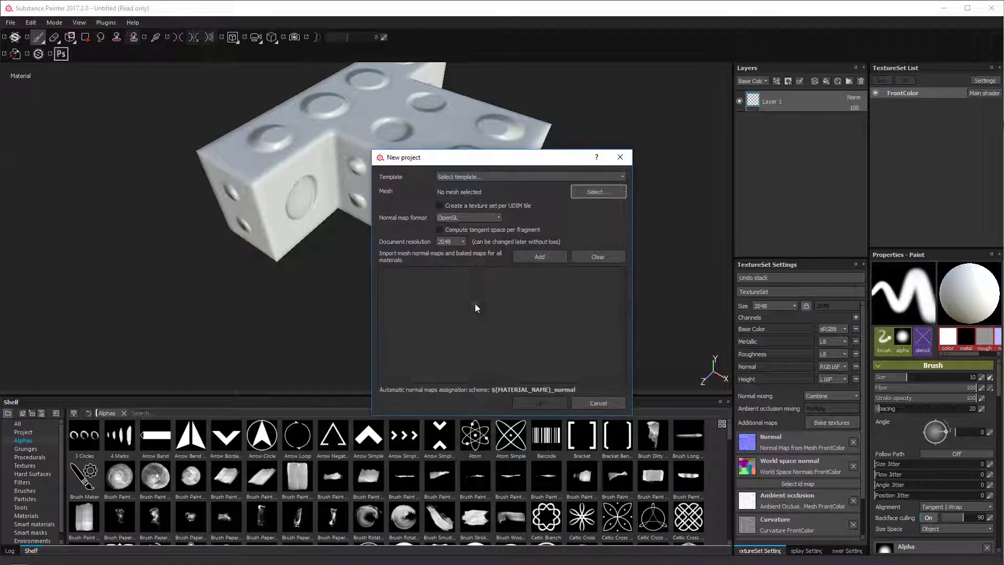
left_click(599, 191)
double_click(546, 241)
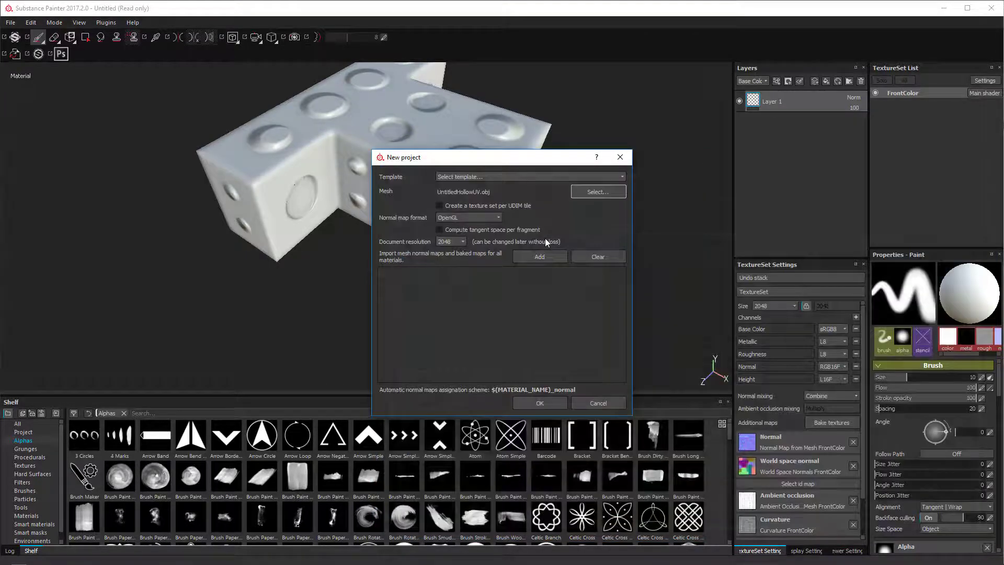
left_click(540, 402)
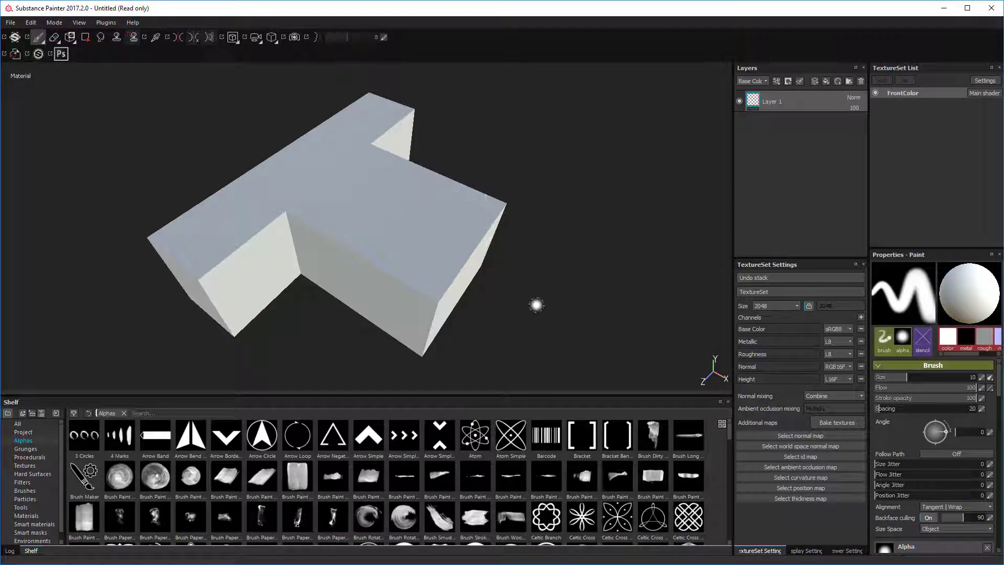
mouse_move(541, 310)
left_mouse_down("alt")
mouse_move(540, 214)
mouse_move(562, 164)
mouse_move(526, 334)
mouse_move(531, 311)
left_mouse_up("alt")
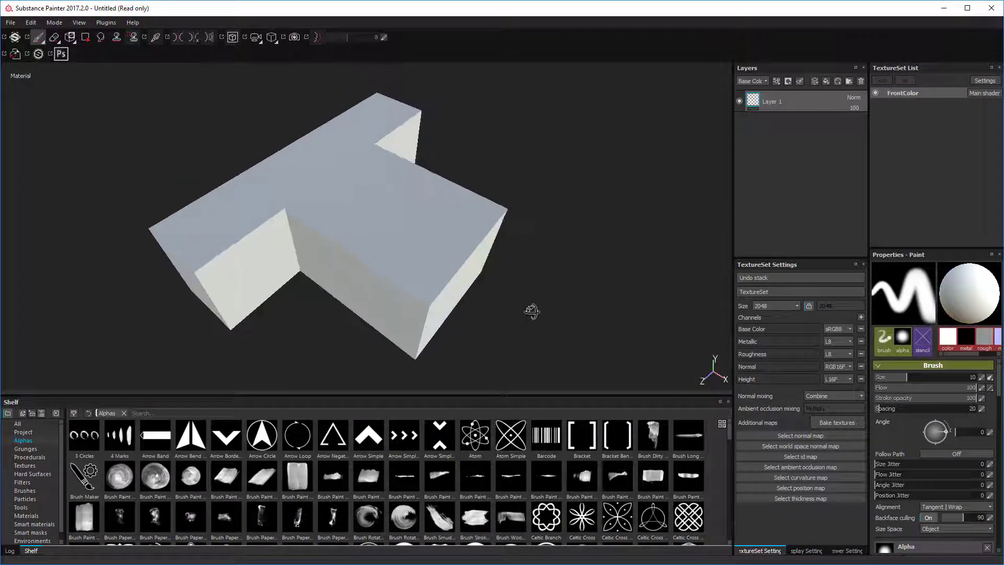
left_click(829, 423)
left_click(641, 200)
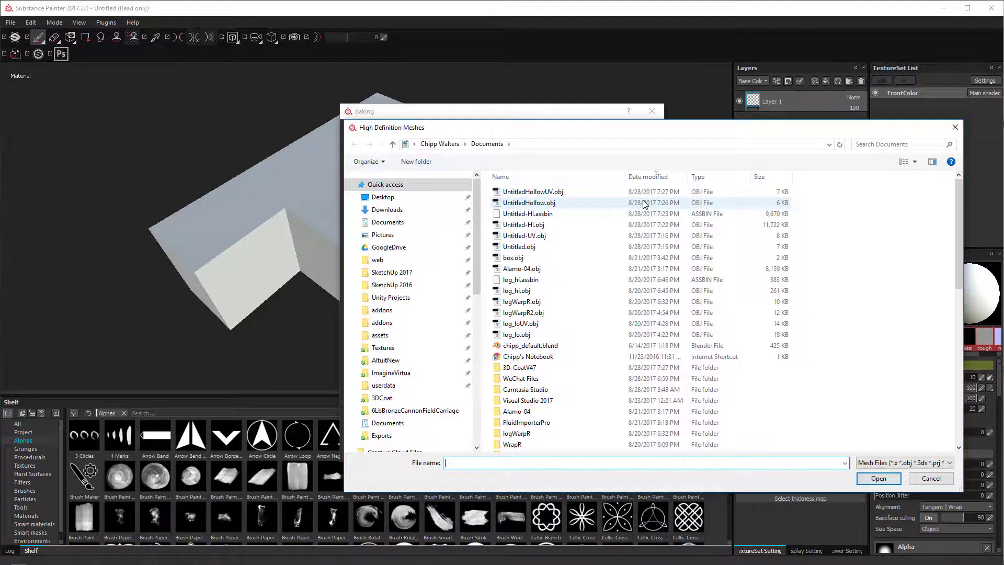
double_click(539, 213)
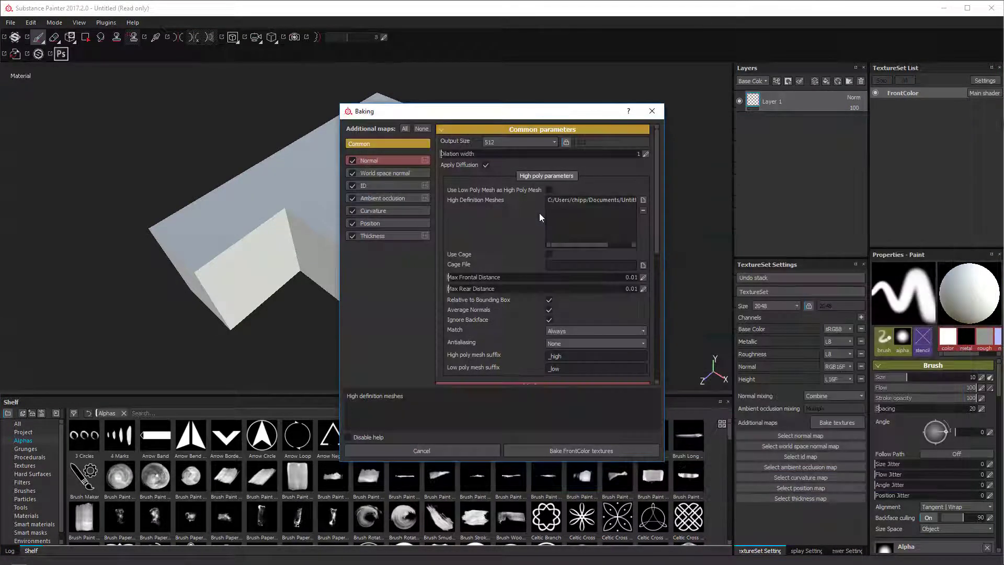
left_click(614, 200)
left_click(642, 211)
- Bake the FrontColor textures from Untitled-HI.obj without the ID map, using max frontal and rear distances of 0.185
left_click(642, 200)
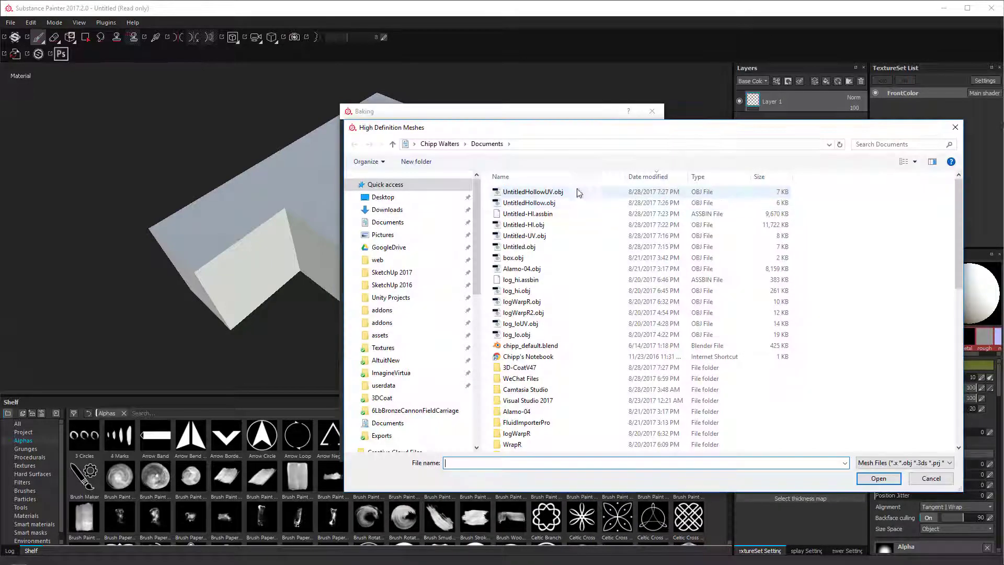
double_click(529, 225)
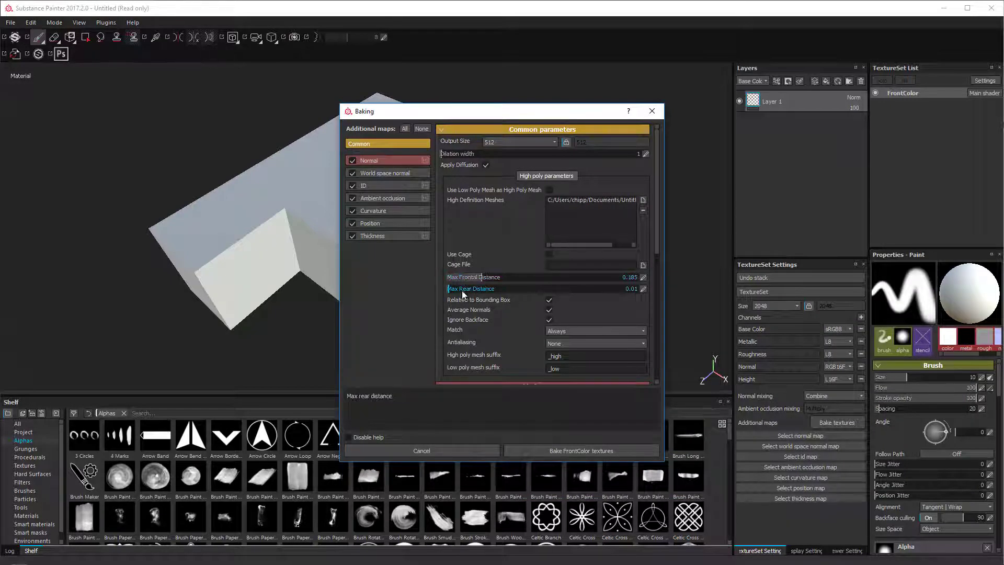
left_click(480, 290)
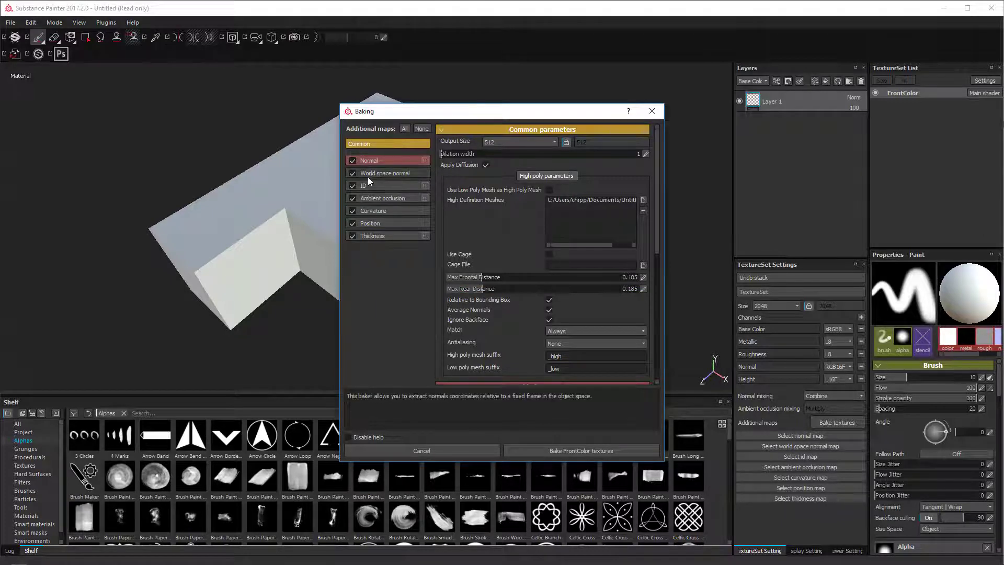
left_click(350, 185)
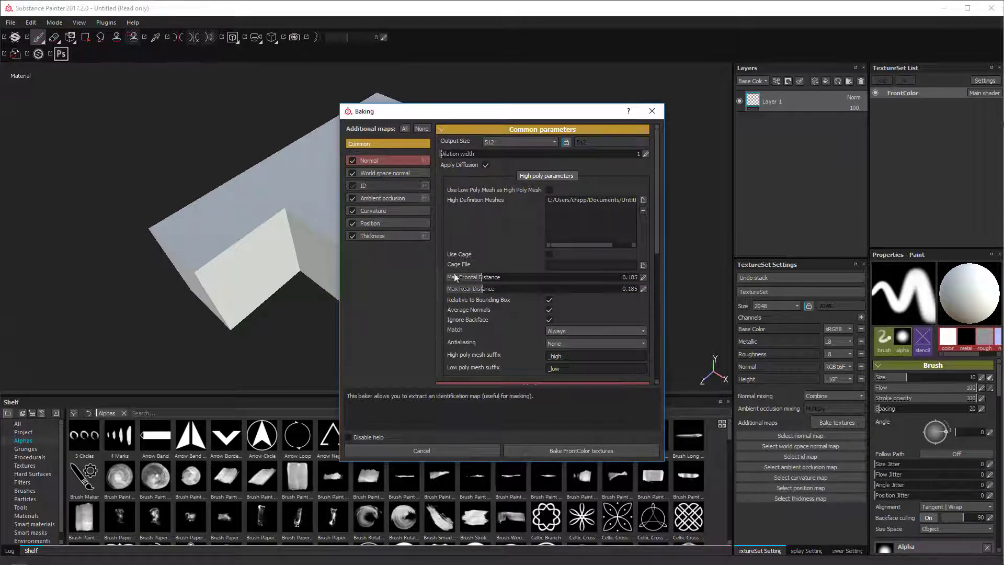
left_click(578, 450)
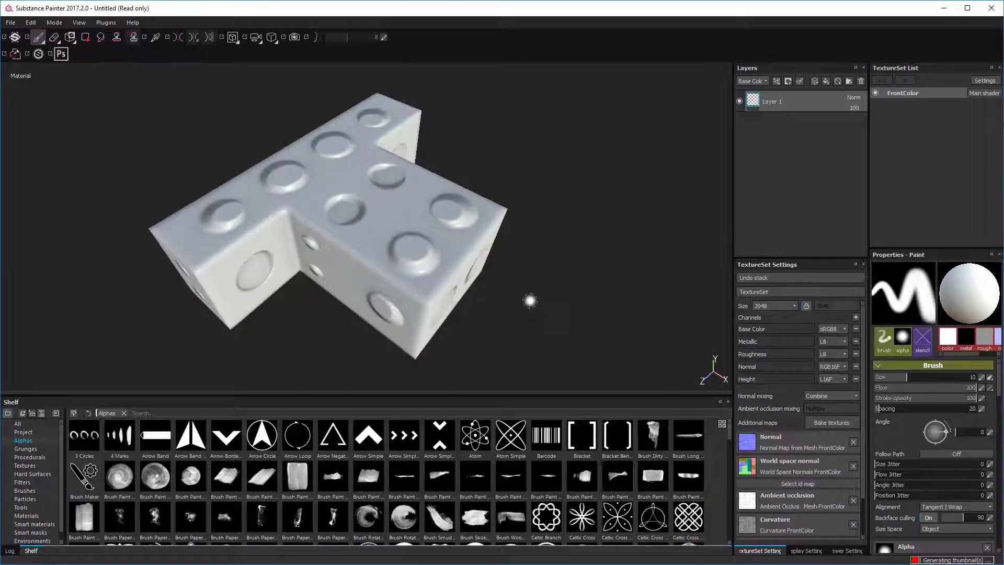
mouse_move(571, 284)
left_mouse_down("alt")
mouse_move(558, 226)
mouse_move(493, 298)
mouse_move(543, 202)
mouse_move(636, 217)
mouse_move(625, 121)
mouse_move(585, 229)
mouse_move(539, 291)
left_mouse_up("alt")
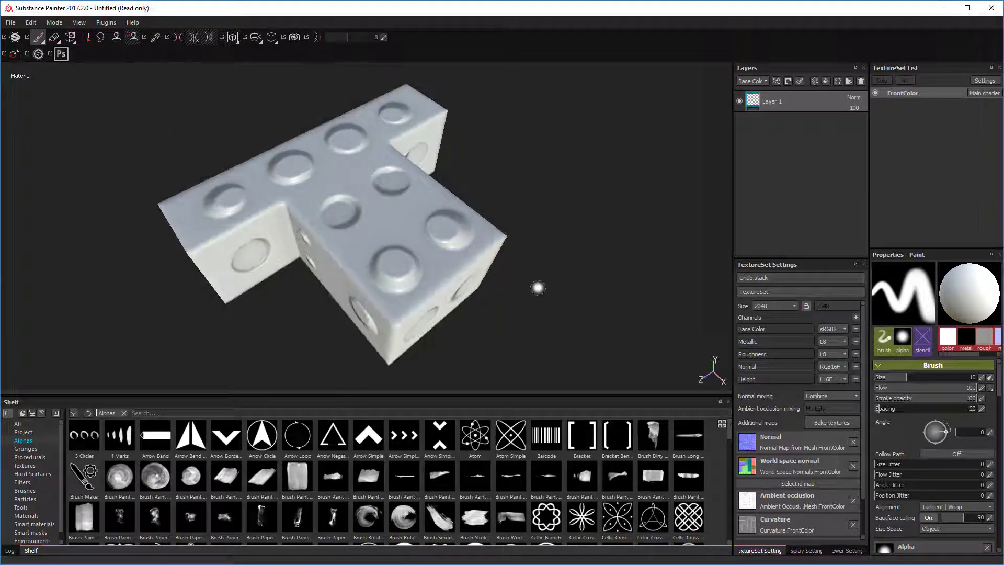